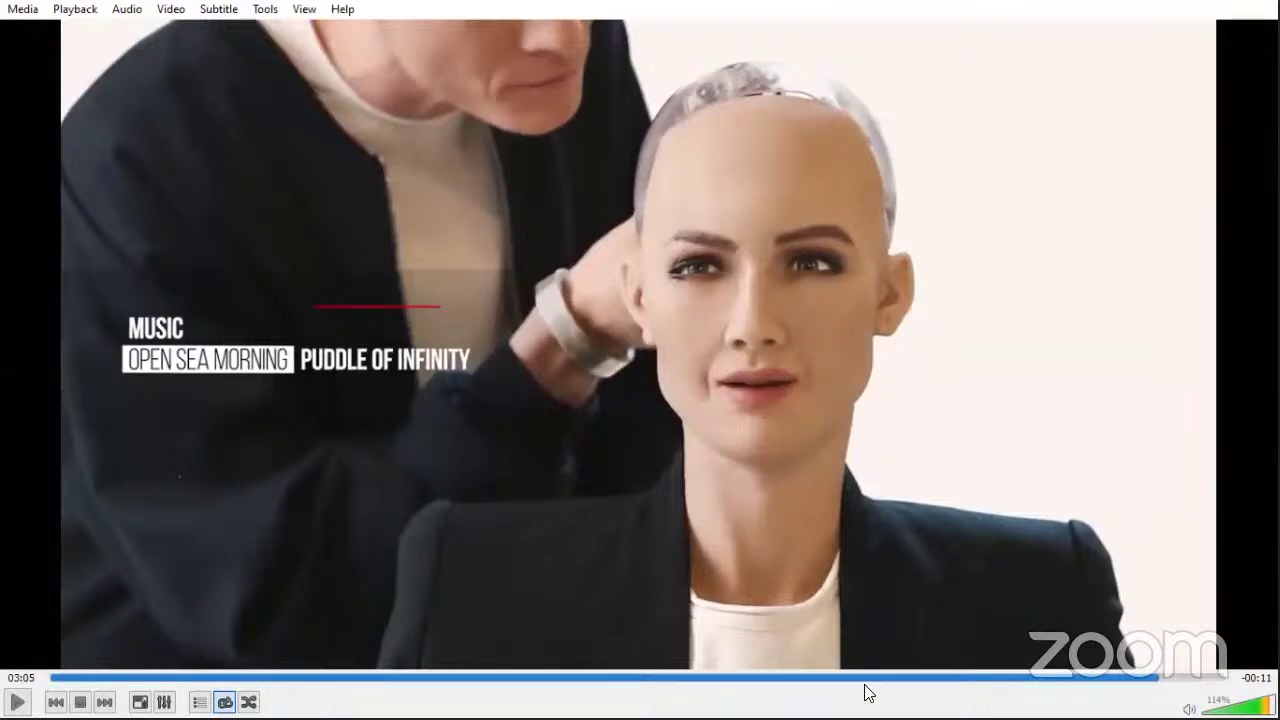
{"action": "key", "text": "super+d"}
{"action": "mouse_move", "coordinate": [866, 692]}
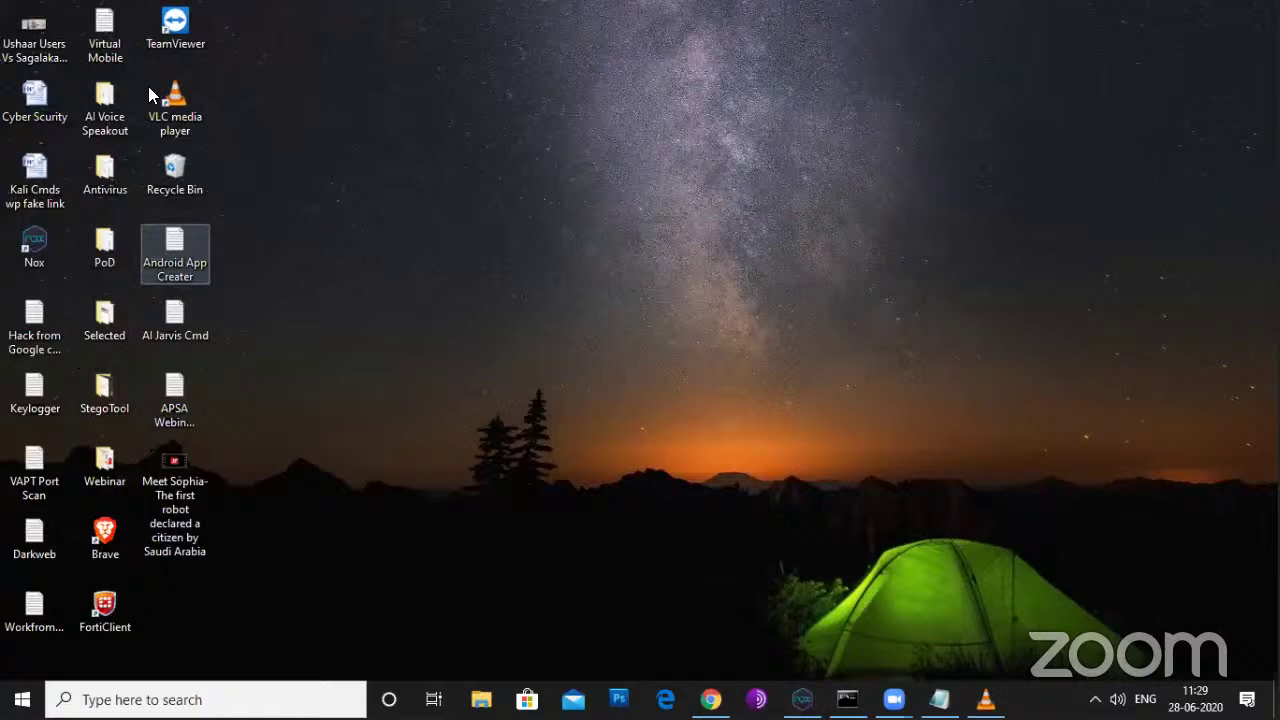
{"action": "double_click", "coordinate": [116, 40]}
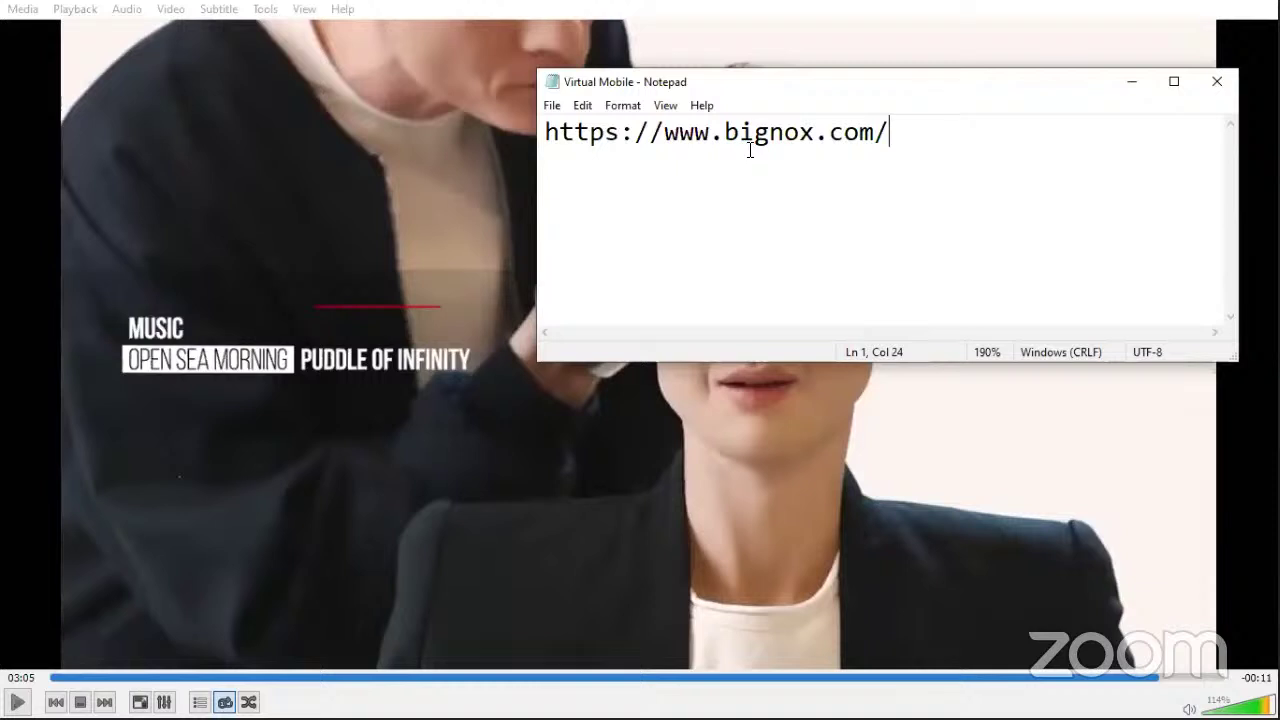
Step: Minimize Notepad and VLC and bring up NoxPlayer's Android home screen
{"action": "left_click", "coordinate": [1131, 81]}
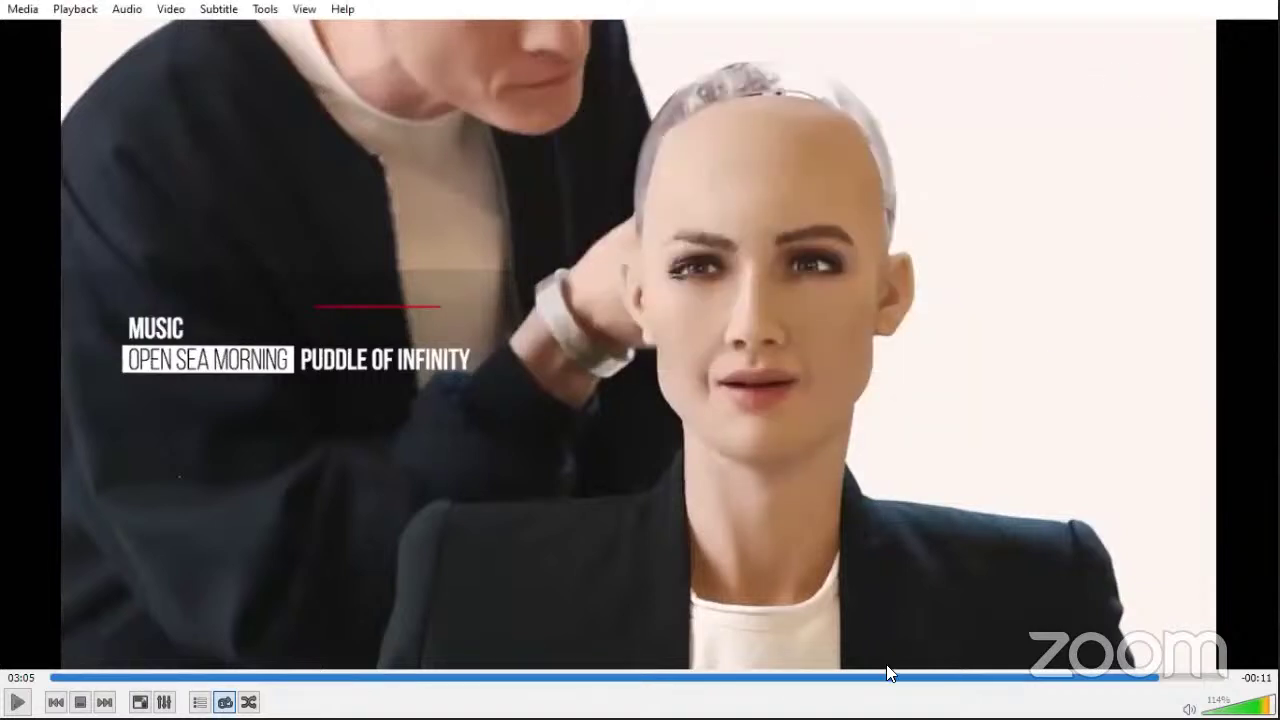
{"action": "left_click", "coordinate": [985, 697]}
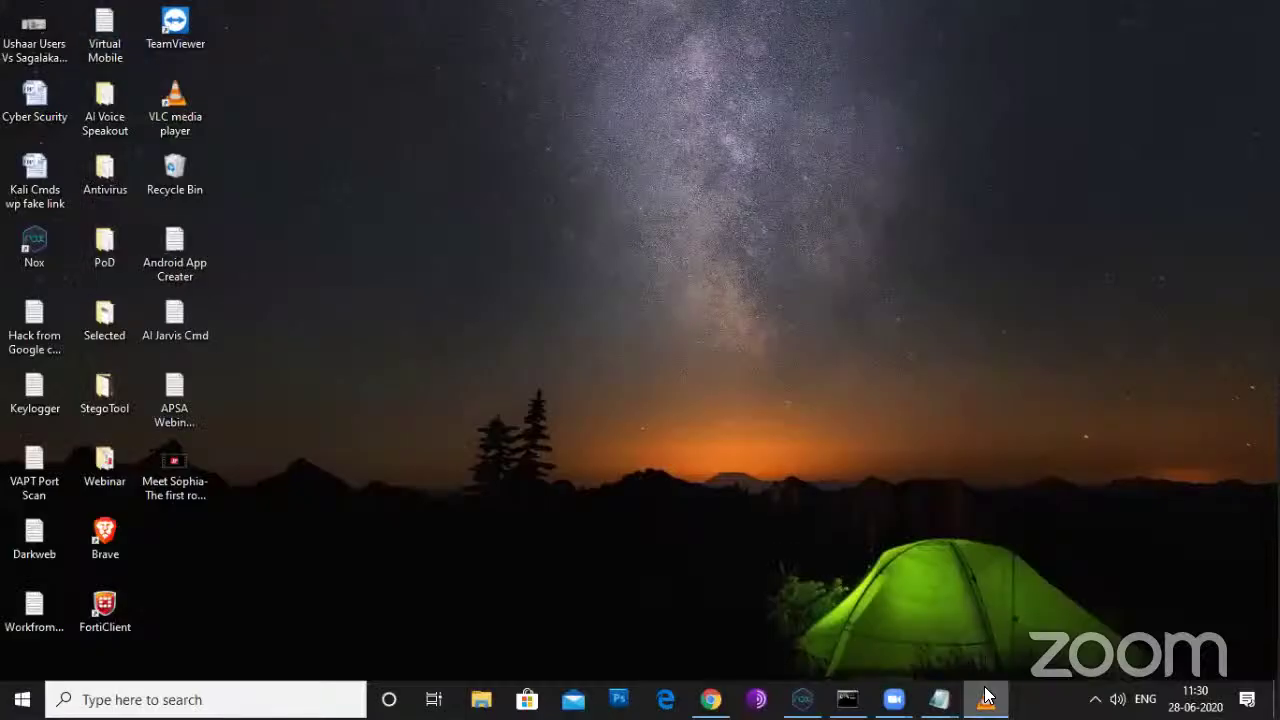
{"action": "left_click", "coordinate": [803, 697]}
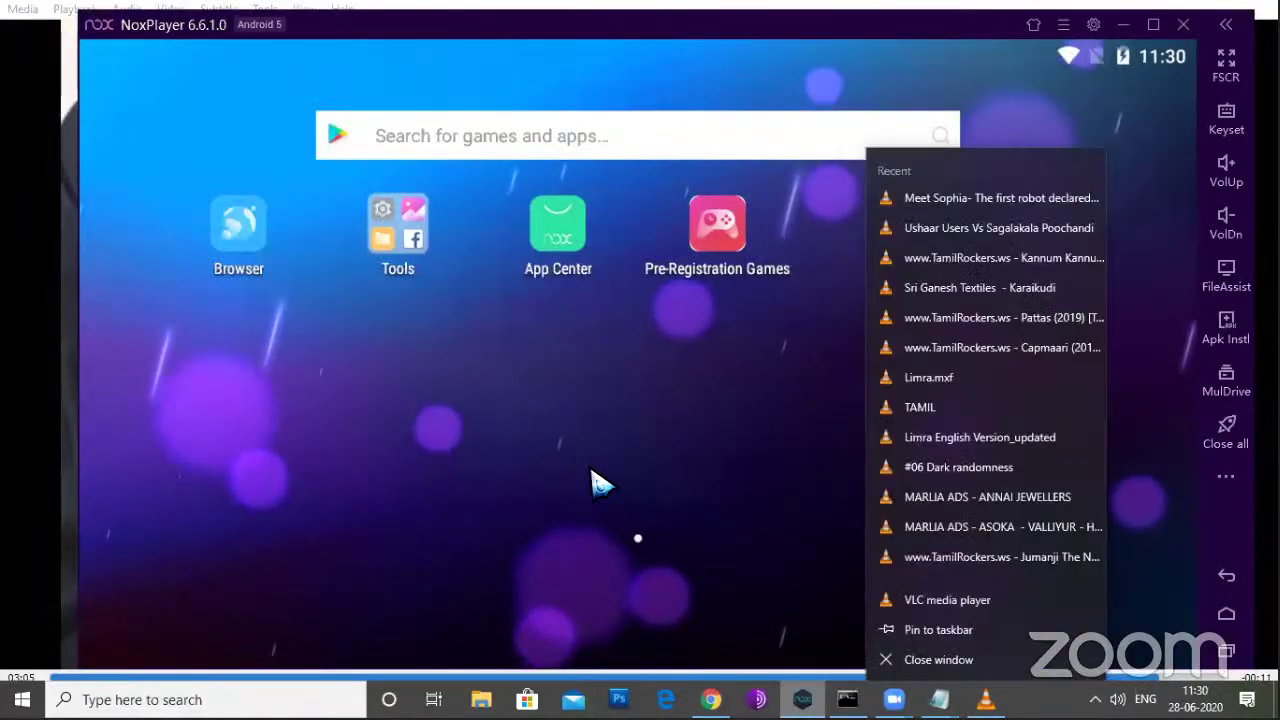
{"action": "left_click", "coordinate": [600, 483]}
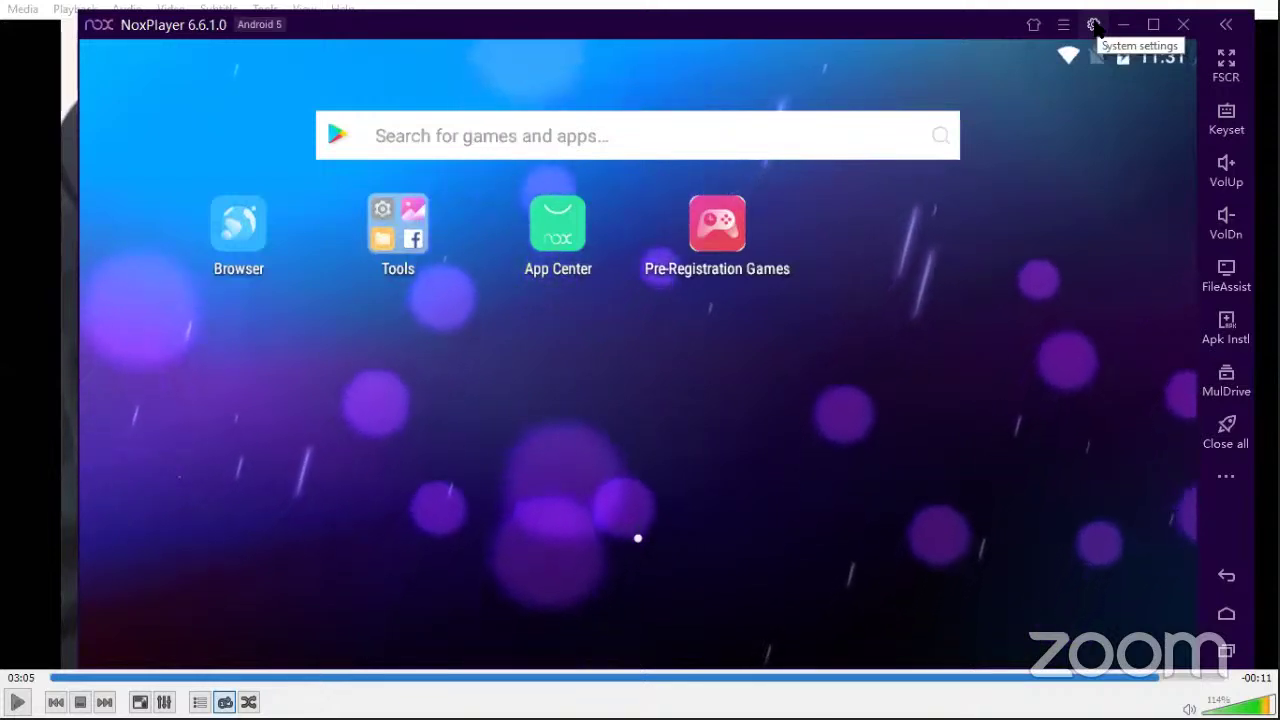
Step: Set the phone model to Google google Pixel 2, then generate a new IMEI and phone number
{"action": "left_click", "coordinate": [1095, 25]}
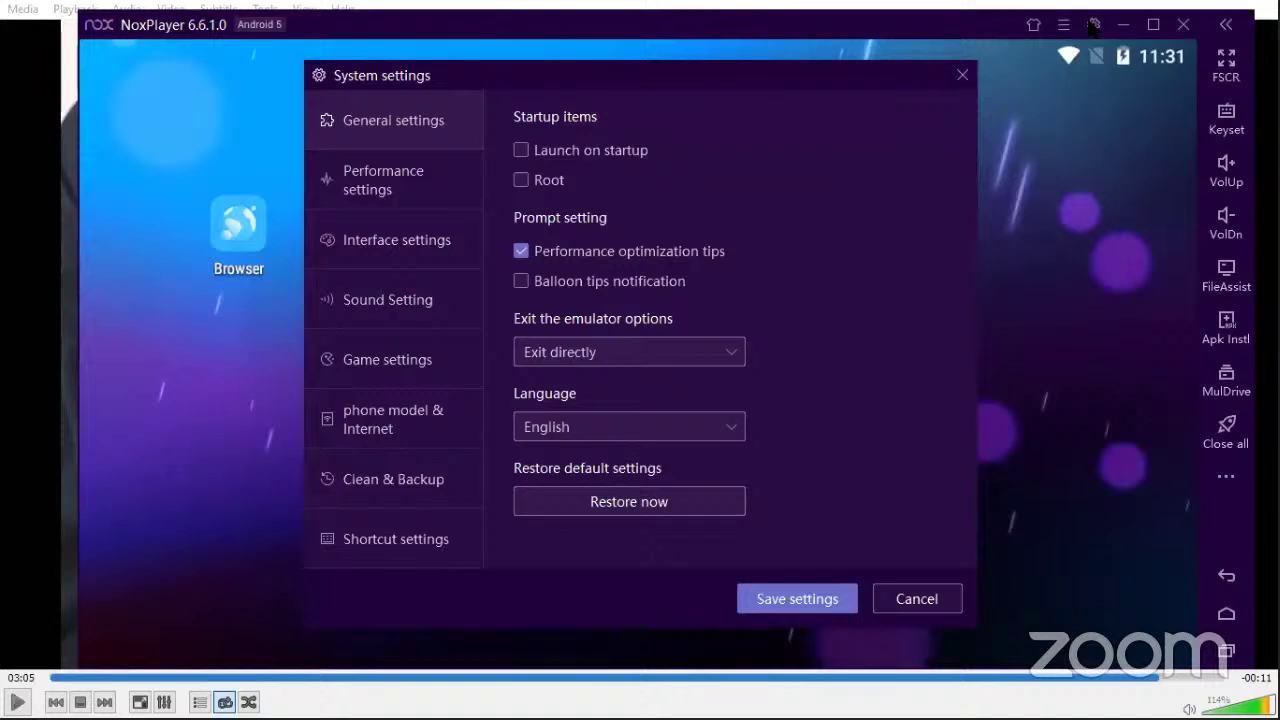
{"action": "left_click", "coordinate": [394, 432]}
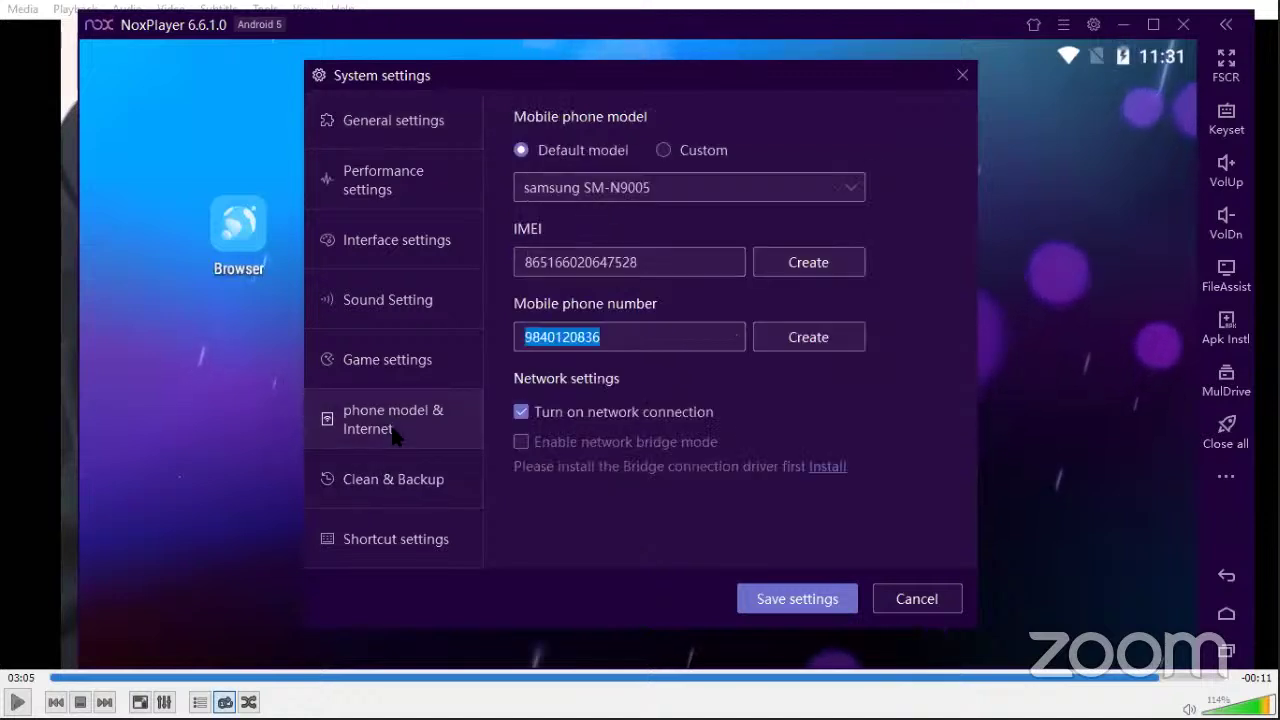
{"action": "left_click", "coordinate": [619, 190]}
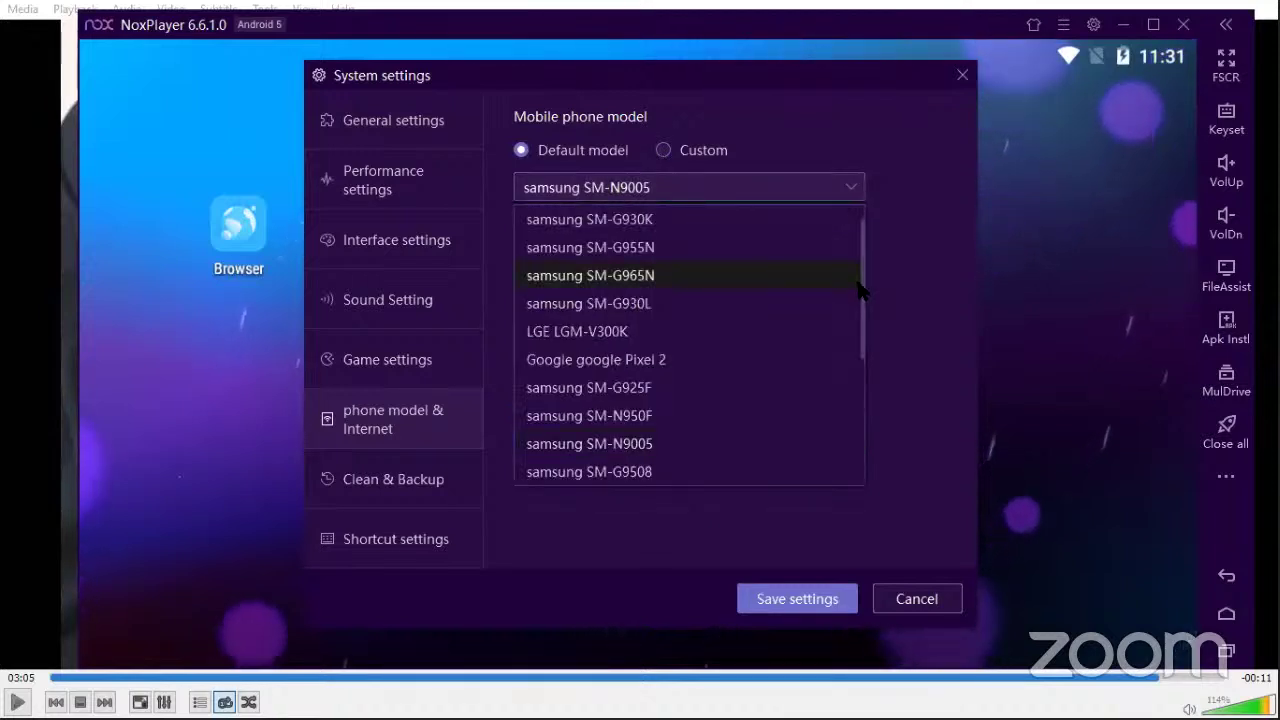
{"action": "left_click", "coordinate": [780, 303]}
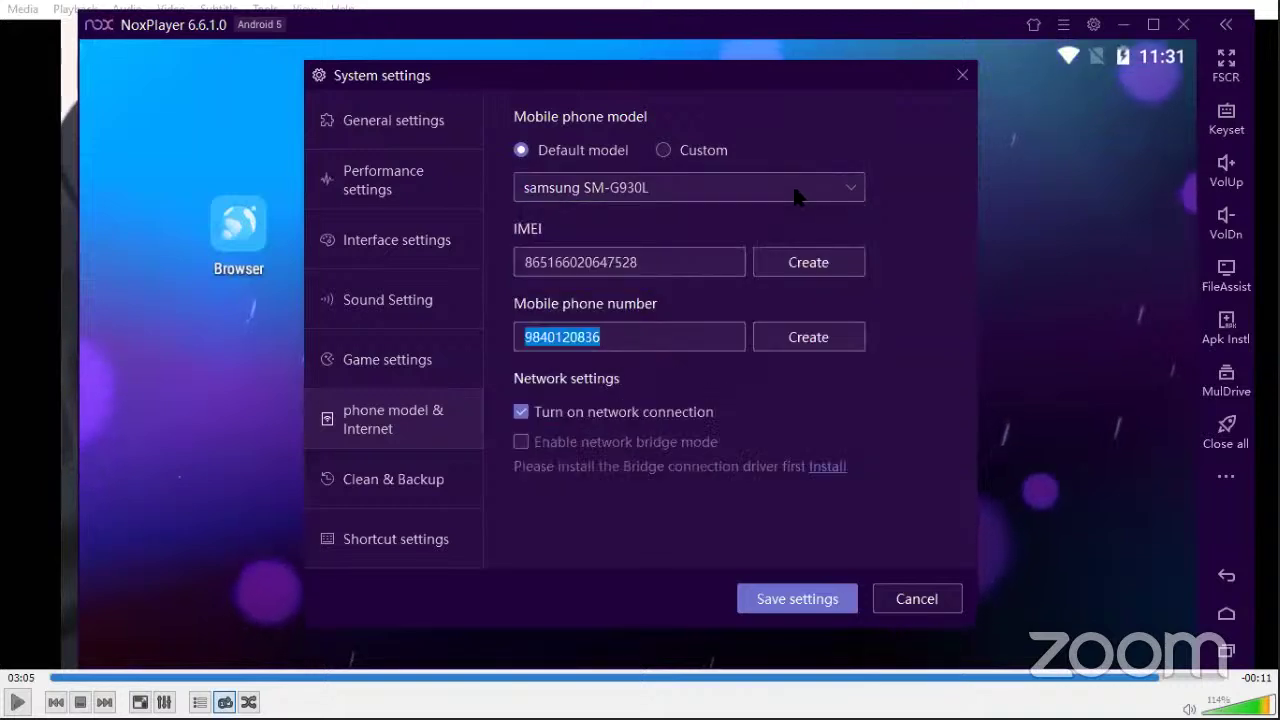
{"action": "left_click", "coordinate": [690, 188]}
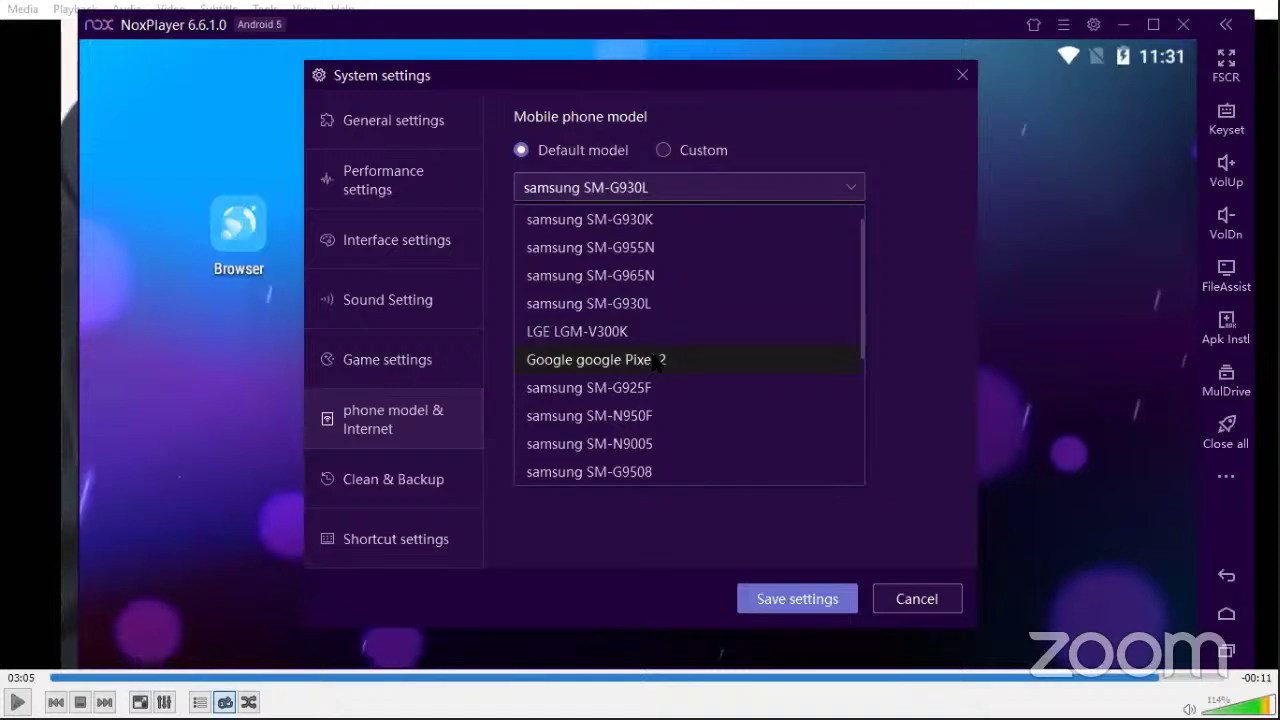
{"action": "left_click", "coordinate": [655, 359]}
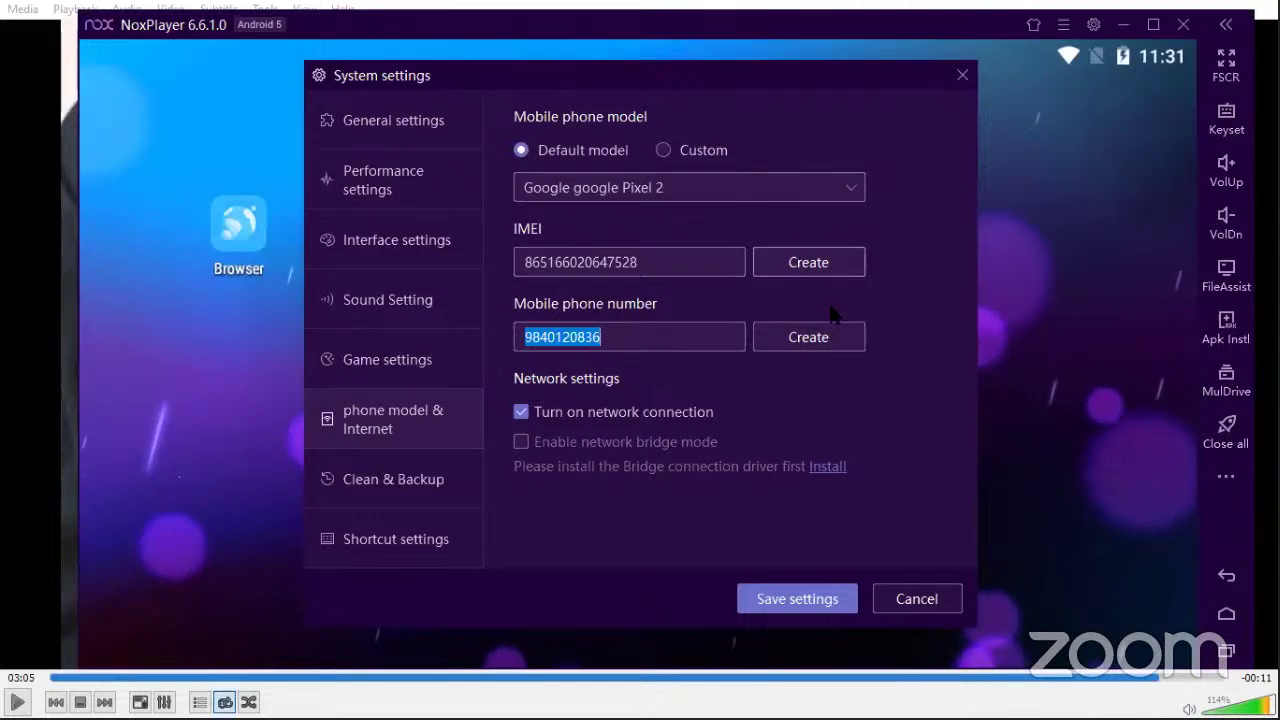
{"action": "left_click", "coordinate": [826, 264]}
{"action": "left_click", "coordinate": [810, 338]}
Step: Regenerate the mobile phone number two more times
{"action": "left_click", "coordinate": [808, 338]}
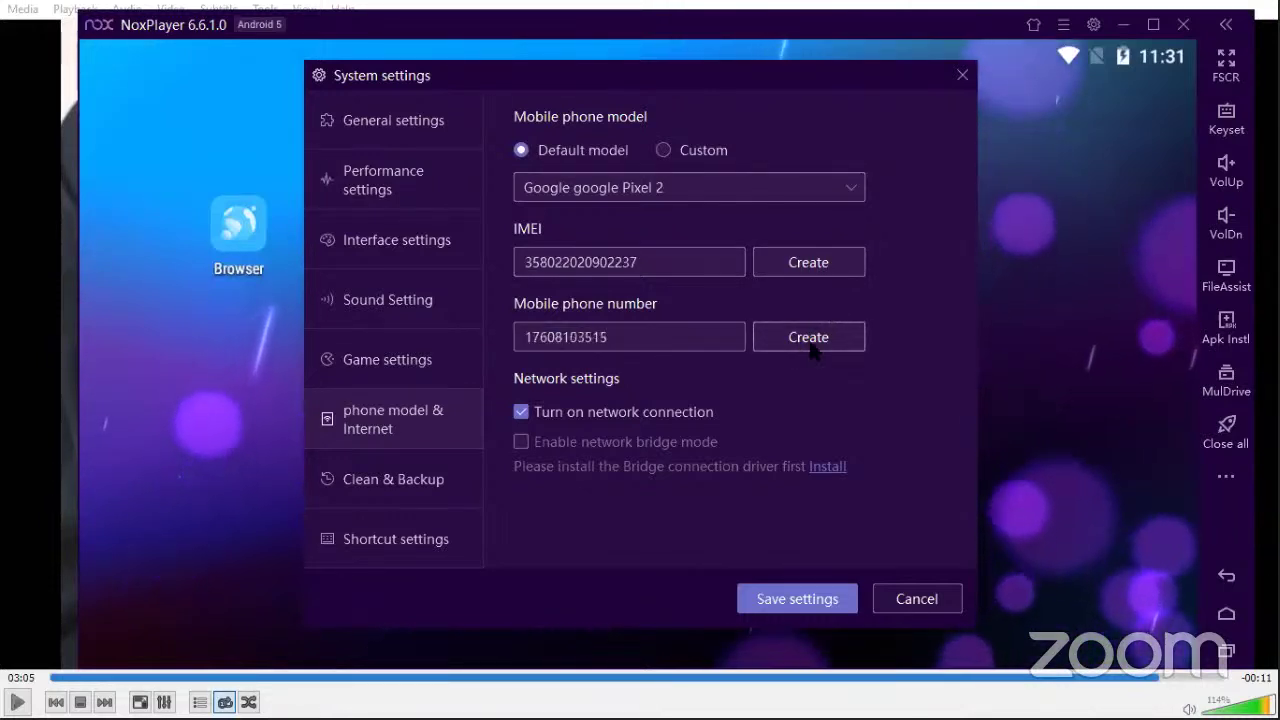
{"action": "left_click", "coordinate": [810, 340]}
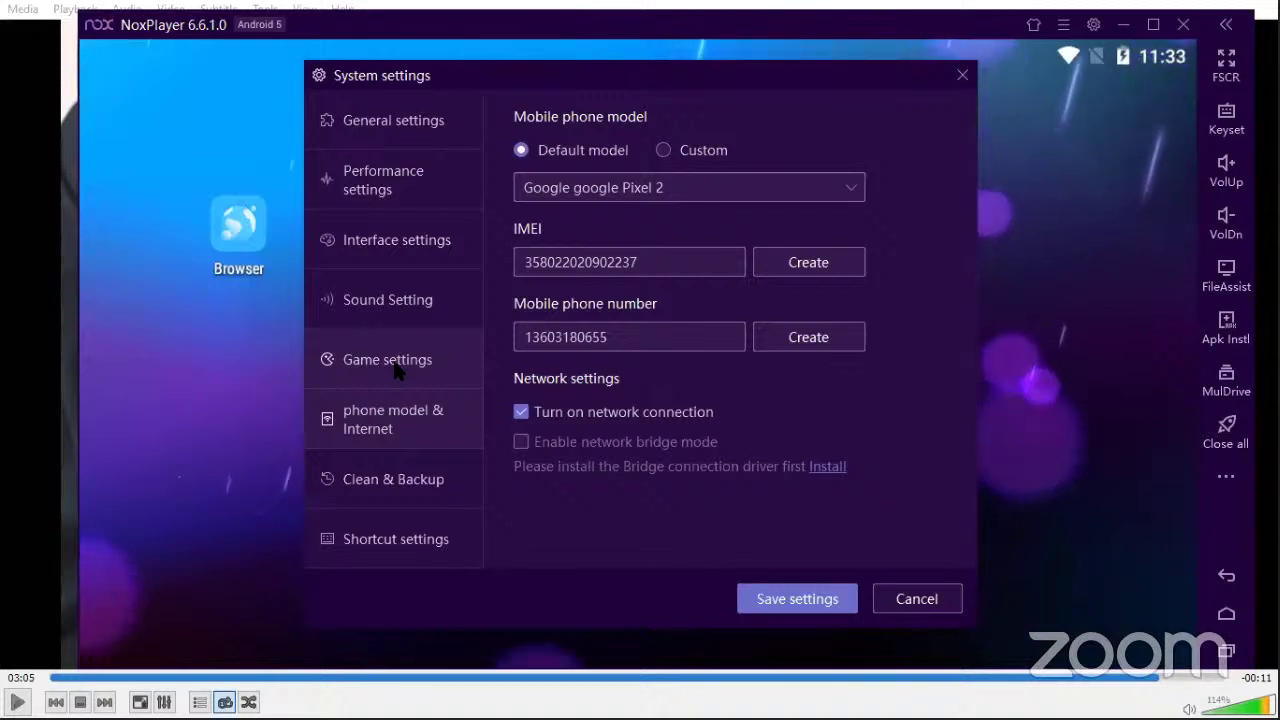
Step: View the Performance settings, then close the System settings dialog
{"action": "left_click", "coordinate": [400, 182]}
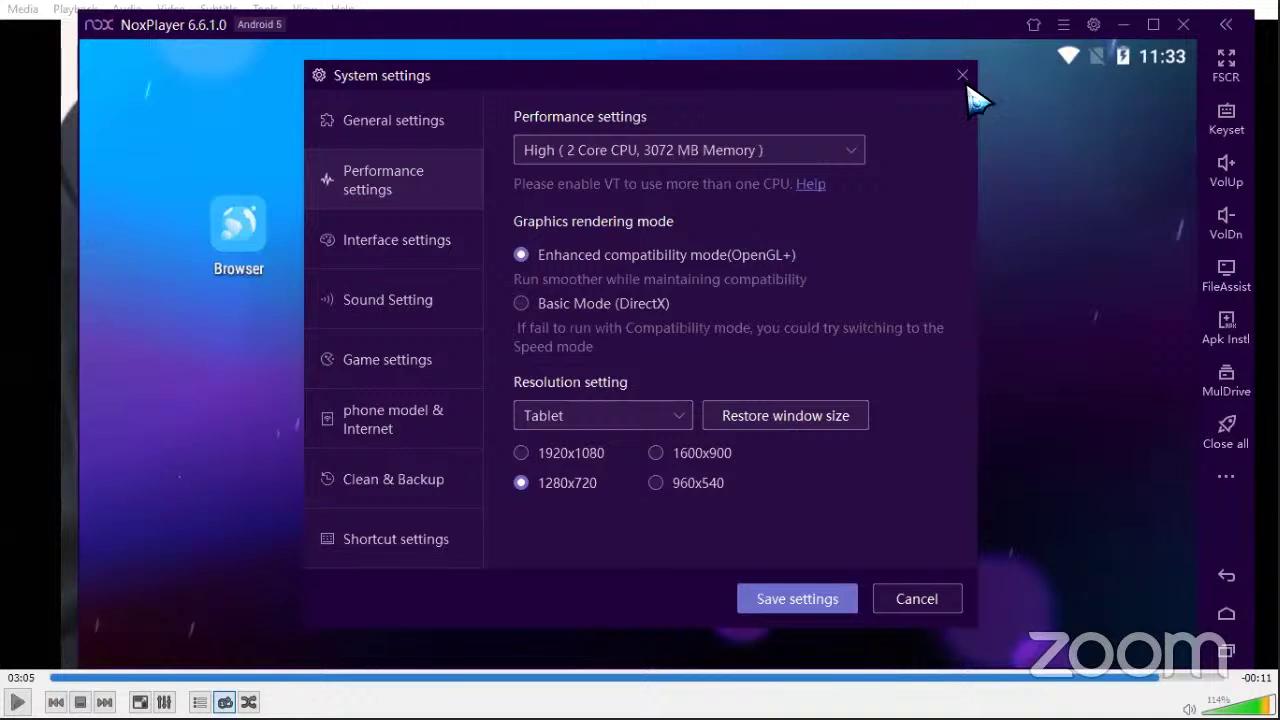
{"action": "key", "text": "Escape"}
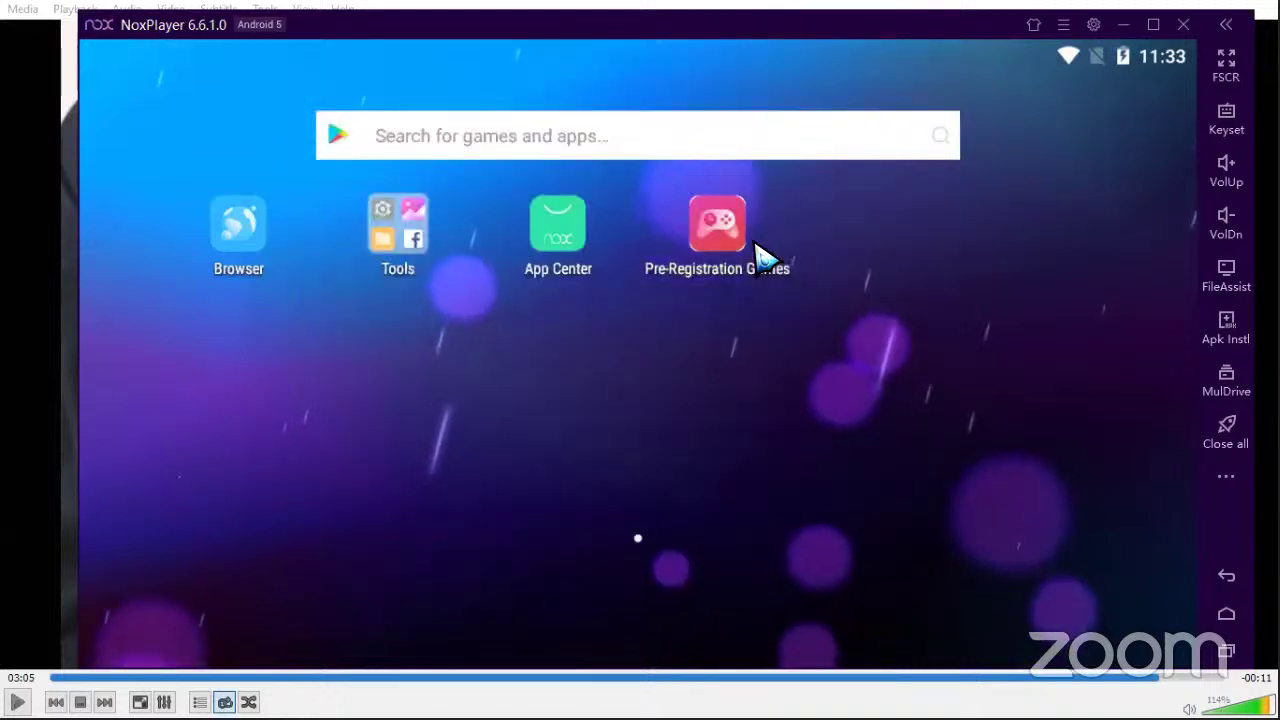
Step: Open Nox's Tools folder, then return to the PowerPoint slide listing the demos
{"action": "left_click", "coordinate": [394, 238]}
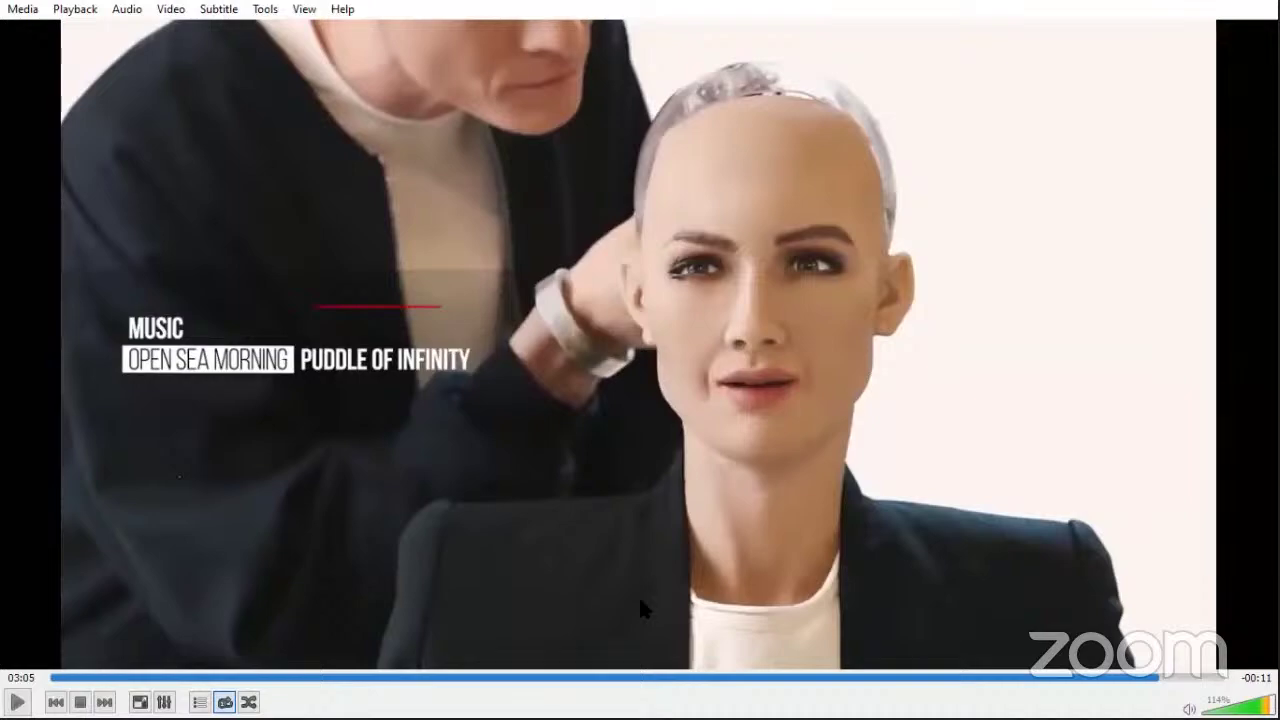
{"action": "key", "text": "ctrl+q"}
{"action": "key", "text": "alt+Tab"}
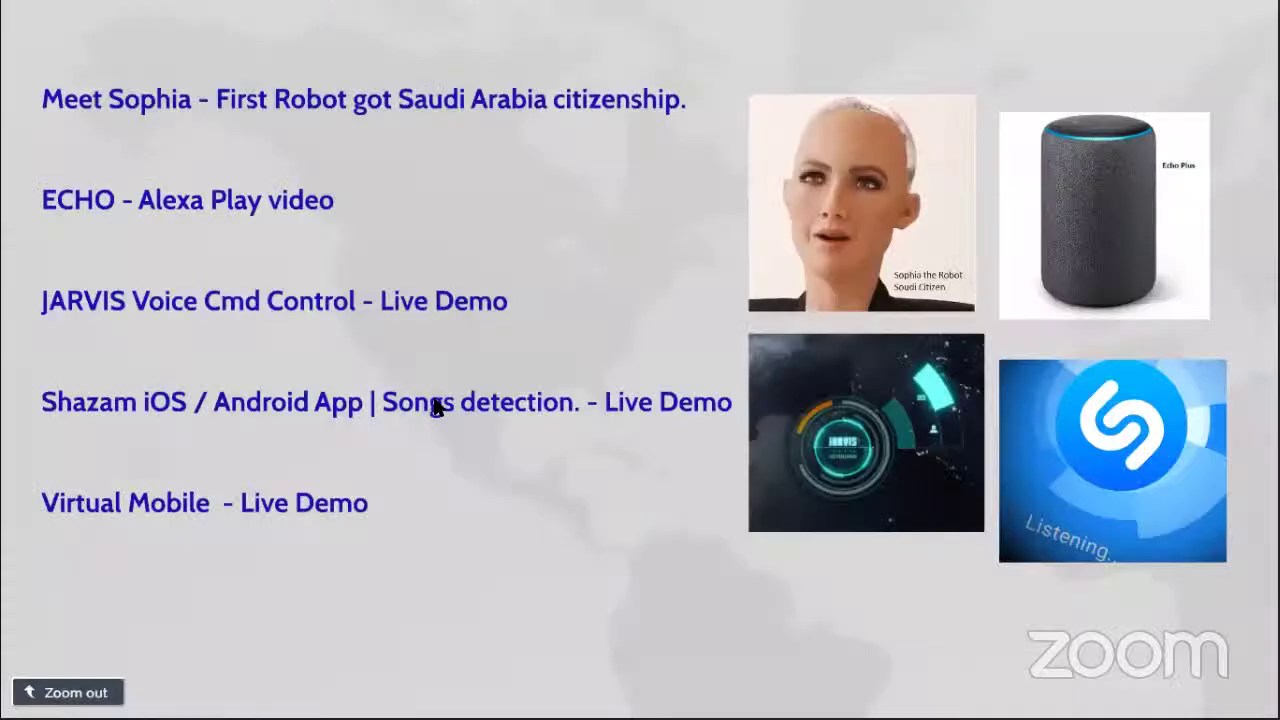
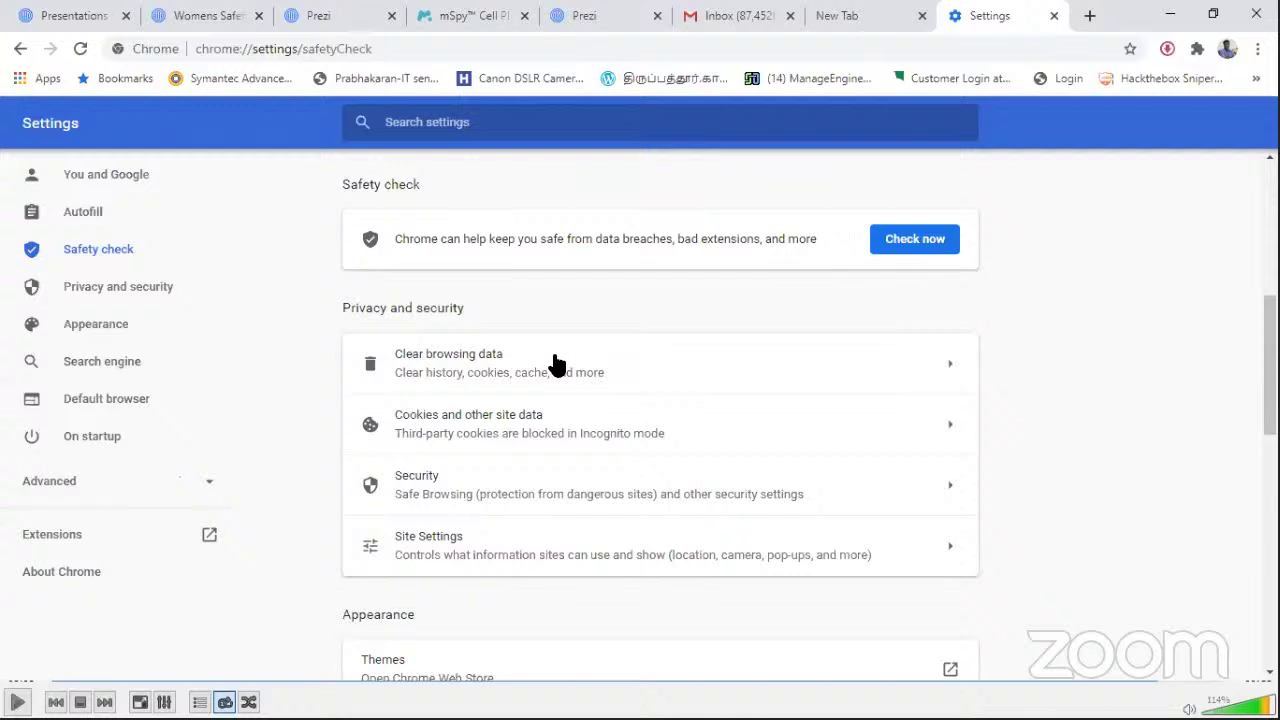
Step: In a new tab, go to History and bring up Clear browsing data on its Advanced tab
{"action": "left_click", "coordinate": [1090, 15]}
{"action": "key", "text": "ctrl+h"}
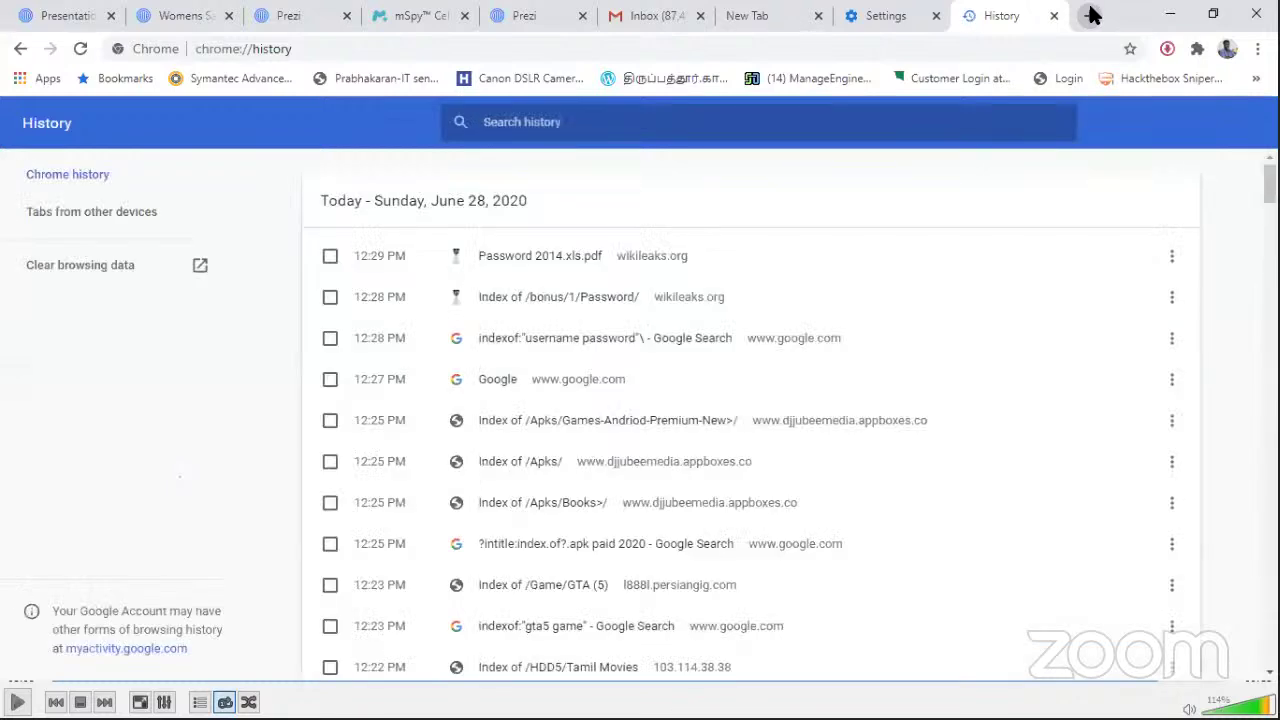
{"action": "key", "text": "ctrl+shift+Delete"}
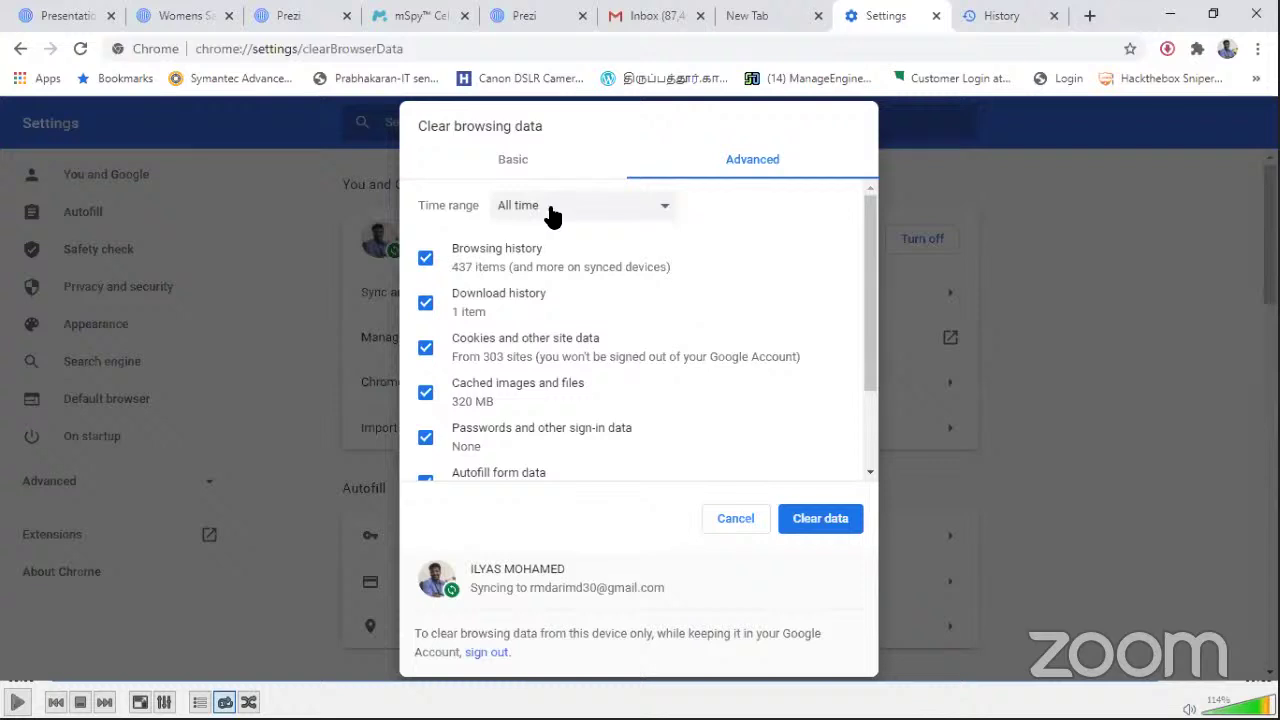
Step: Switch the time range to Last hour and back to All time, then cancel without clearing
{"action": "left_click", "coordinate": [552, 214]}
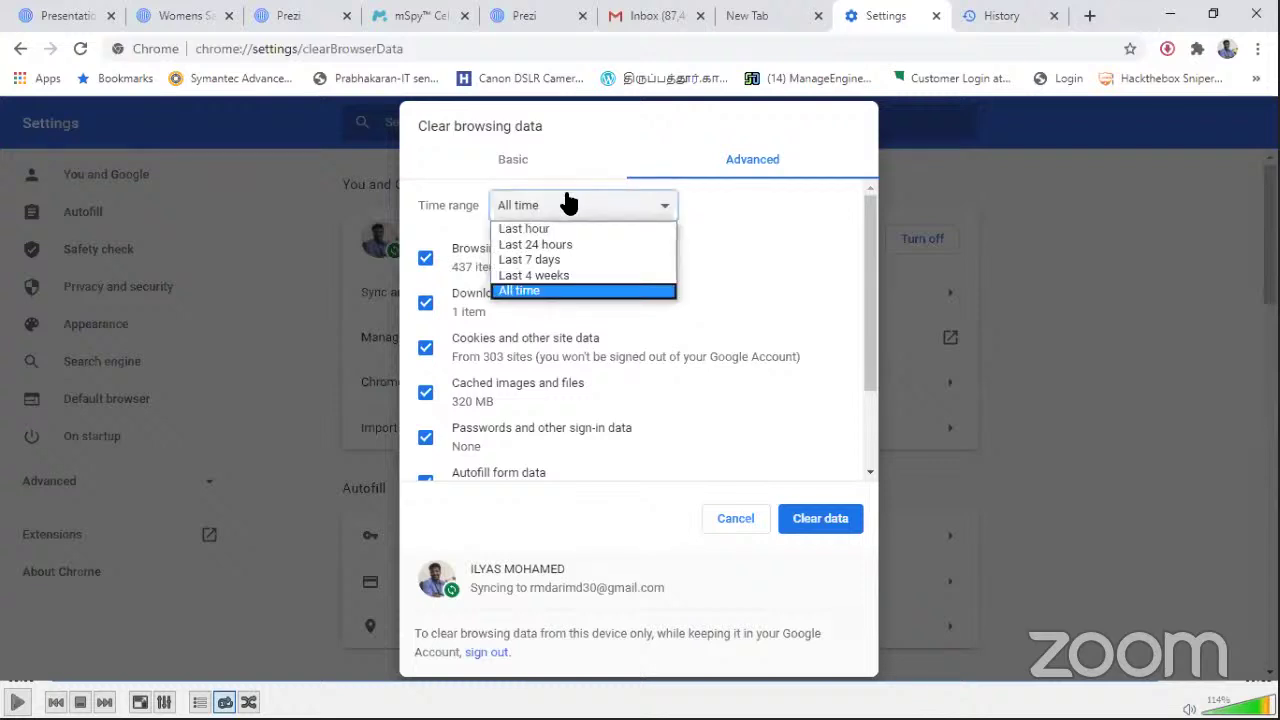
{"action": "left_click", "coordinate": [524, 228]}
{"action": "left_click", "coordinate": [568, 205]}
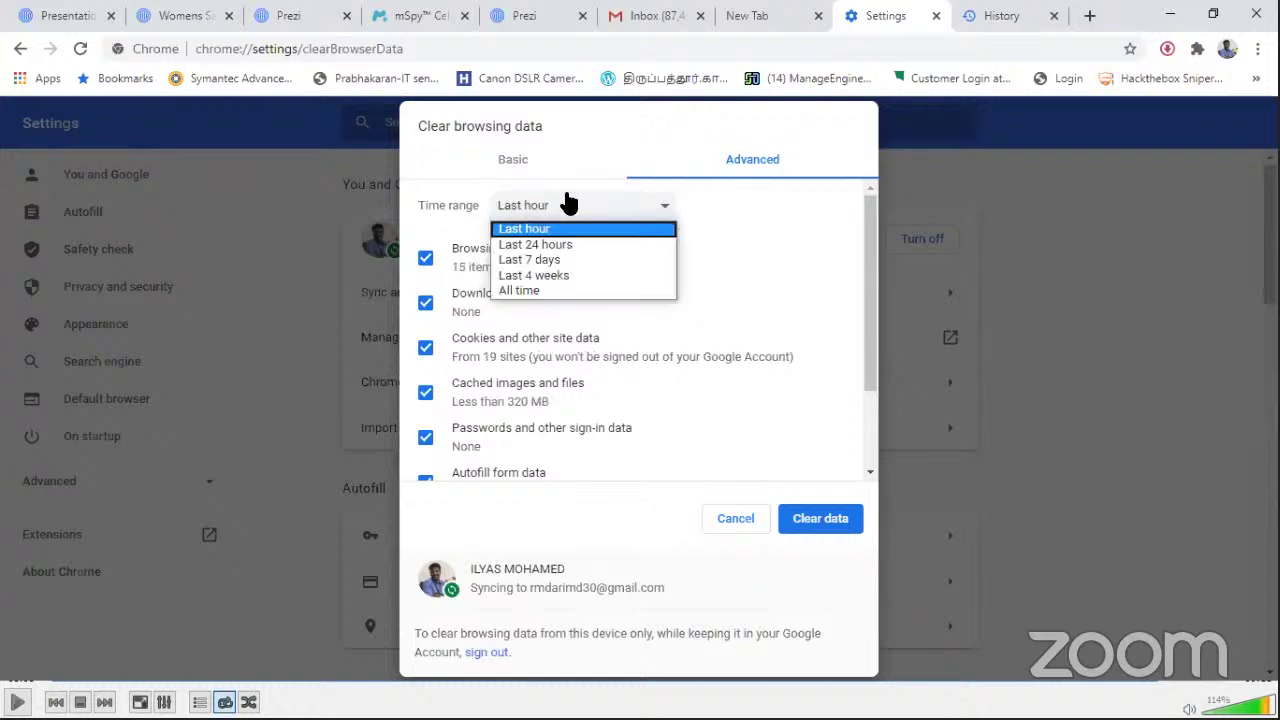
{"action": "left_click", "coordinate": [536, 291]}
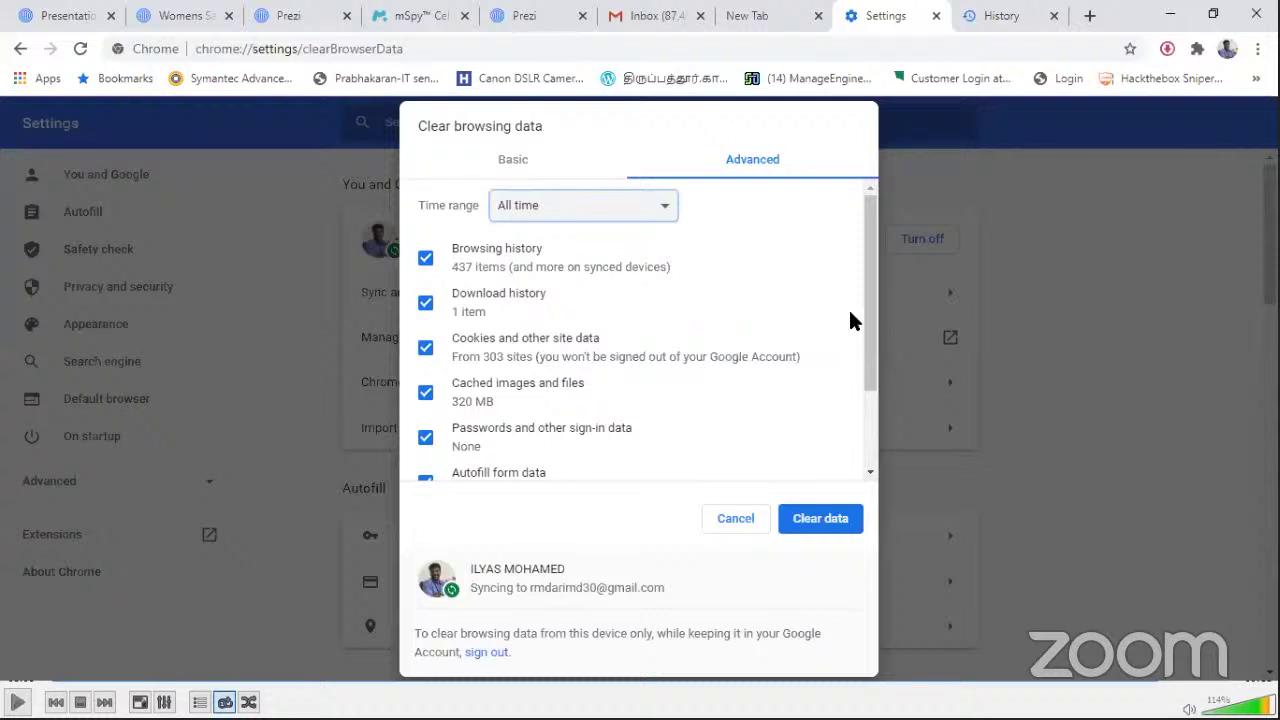
{"action": "left_click_drag", "start_coordinate": [866, 307], "coordinate": [888, 386]}
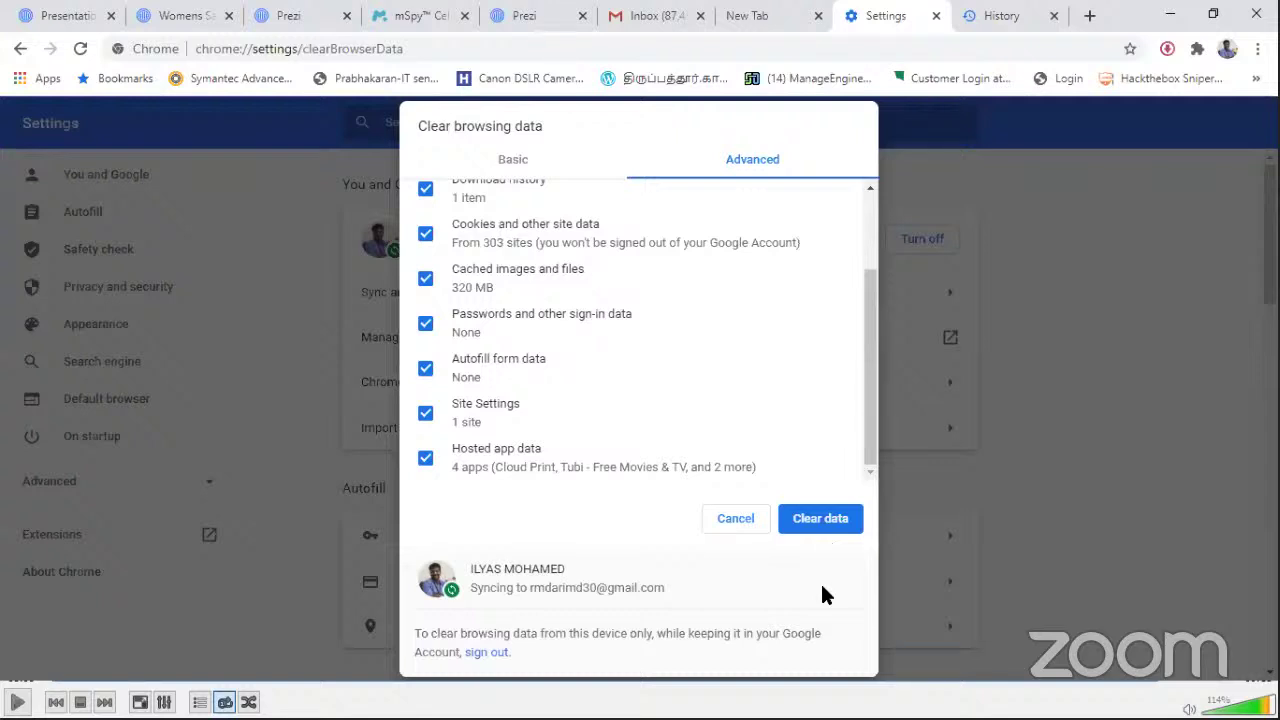
{"action": "left_click", "coordinate": [735, 519]}
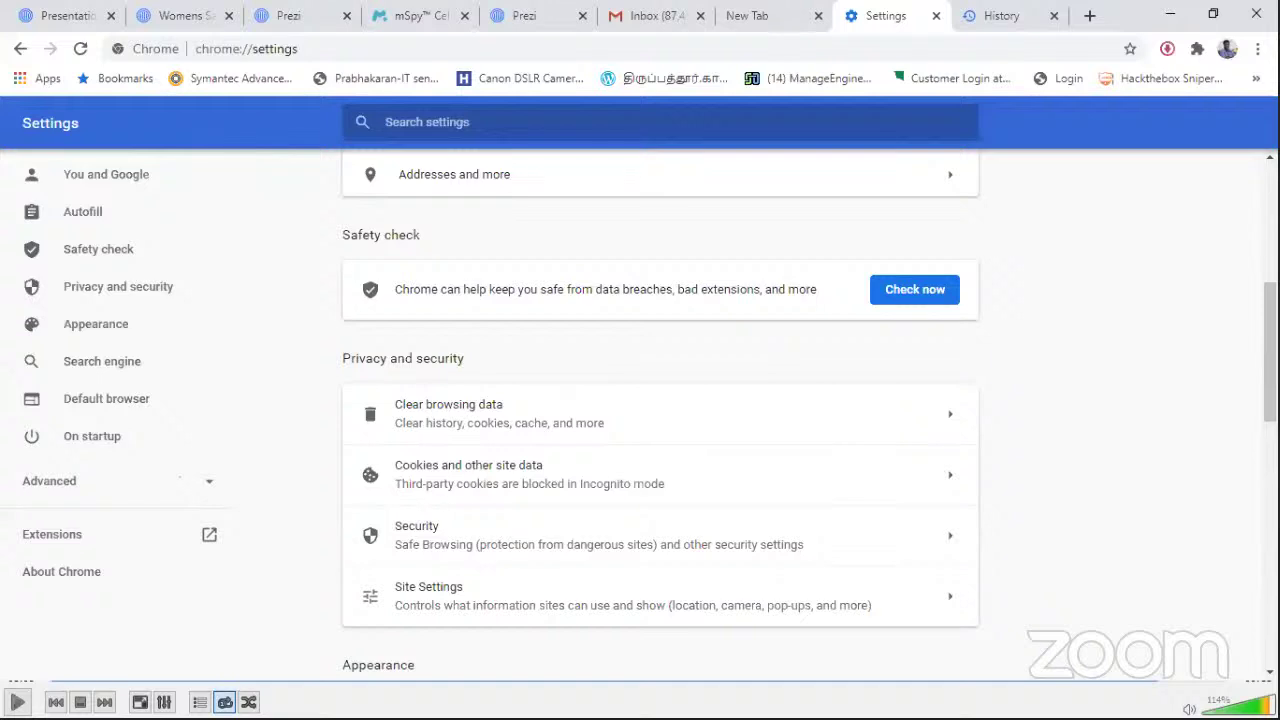
{"action": "scroll", "coordinate": [1270, 350], "scroll_direction": "down", "scroll_amount": 1}
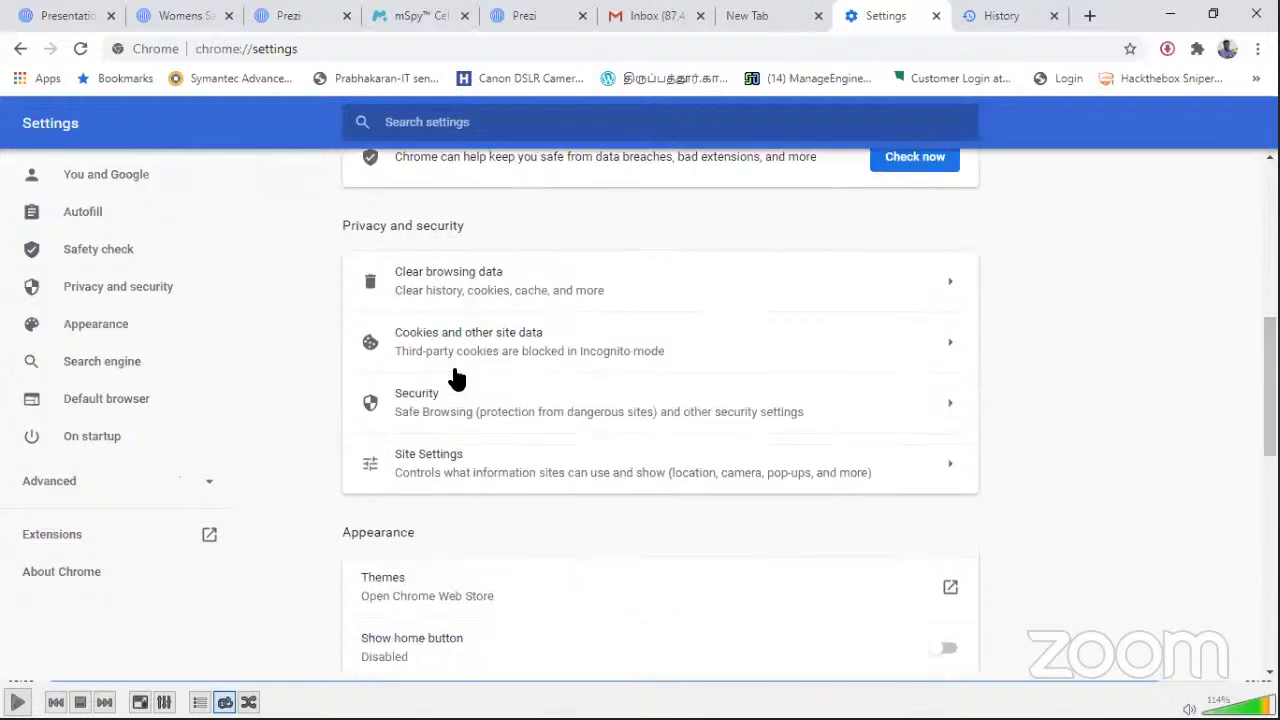
{"action": "left_click", "coordinate": [493, 462]}
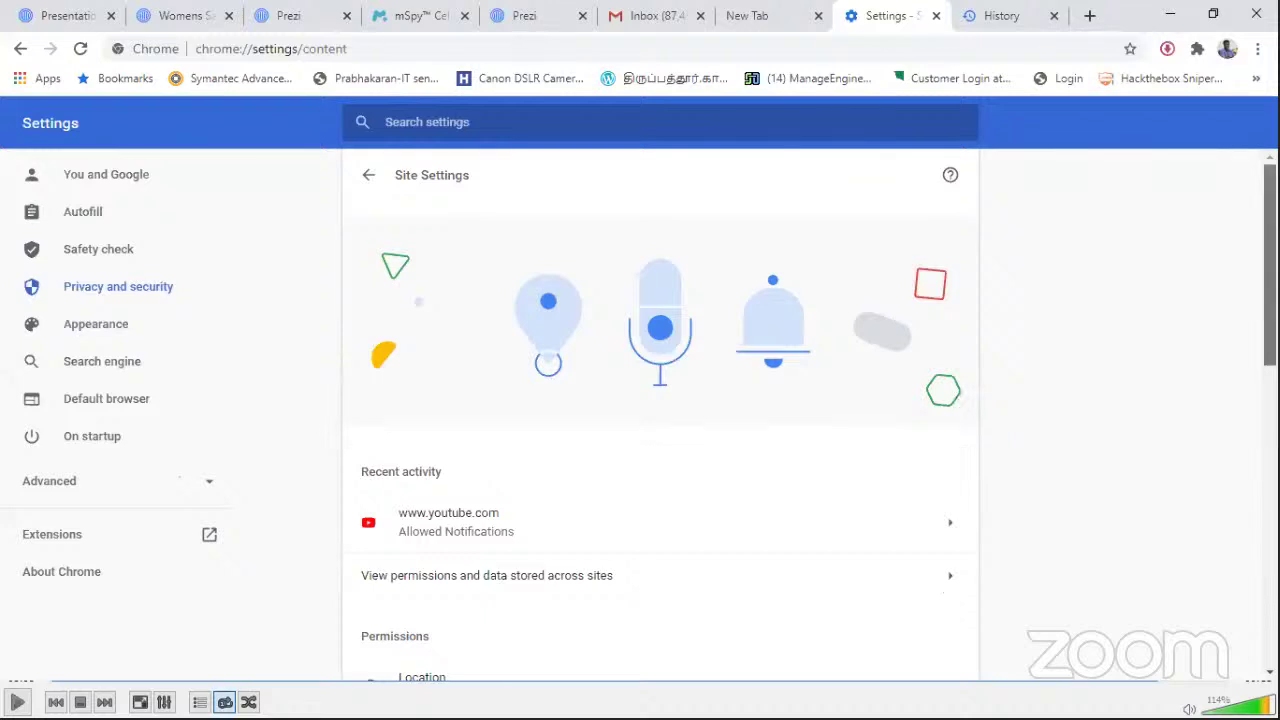
{"action": "scroll", "coordinate": [1270, 260], "scroll_direction": "down", "scroll_amount": 2}
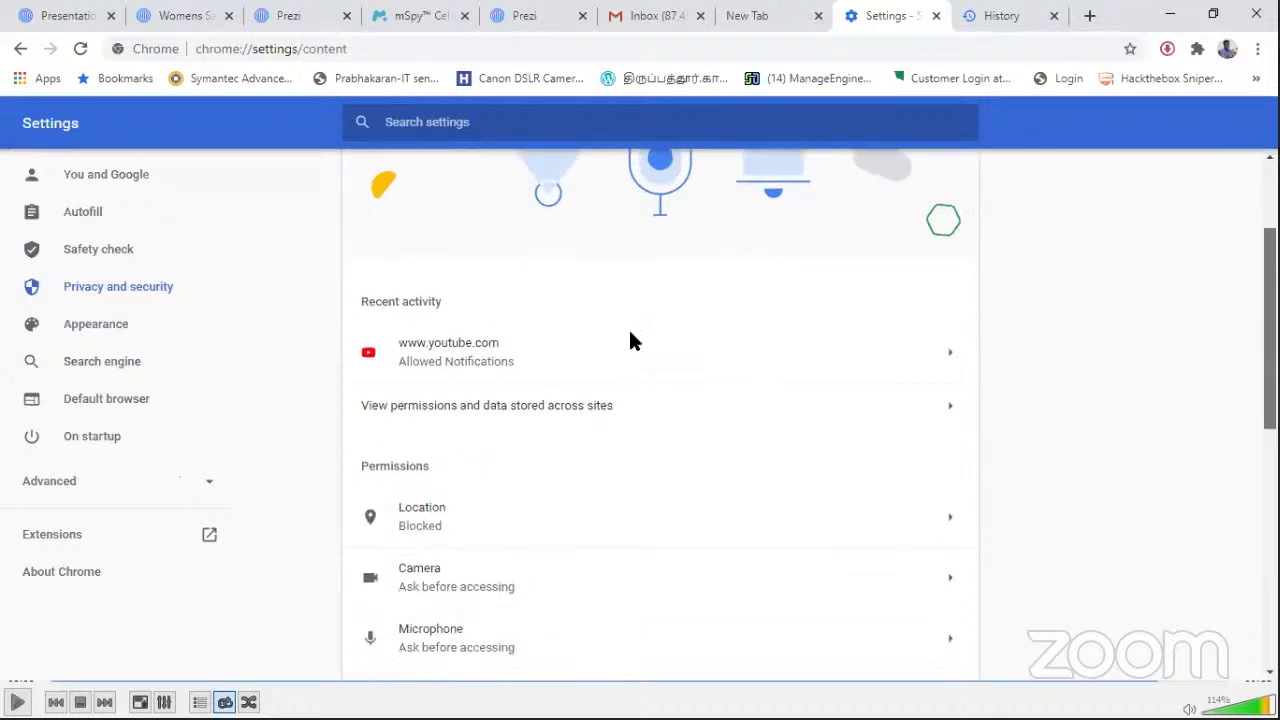
{"action": "left_click", "coordinate": [945, 350]}
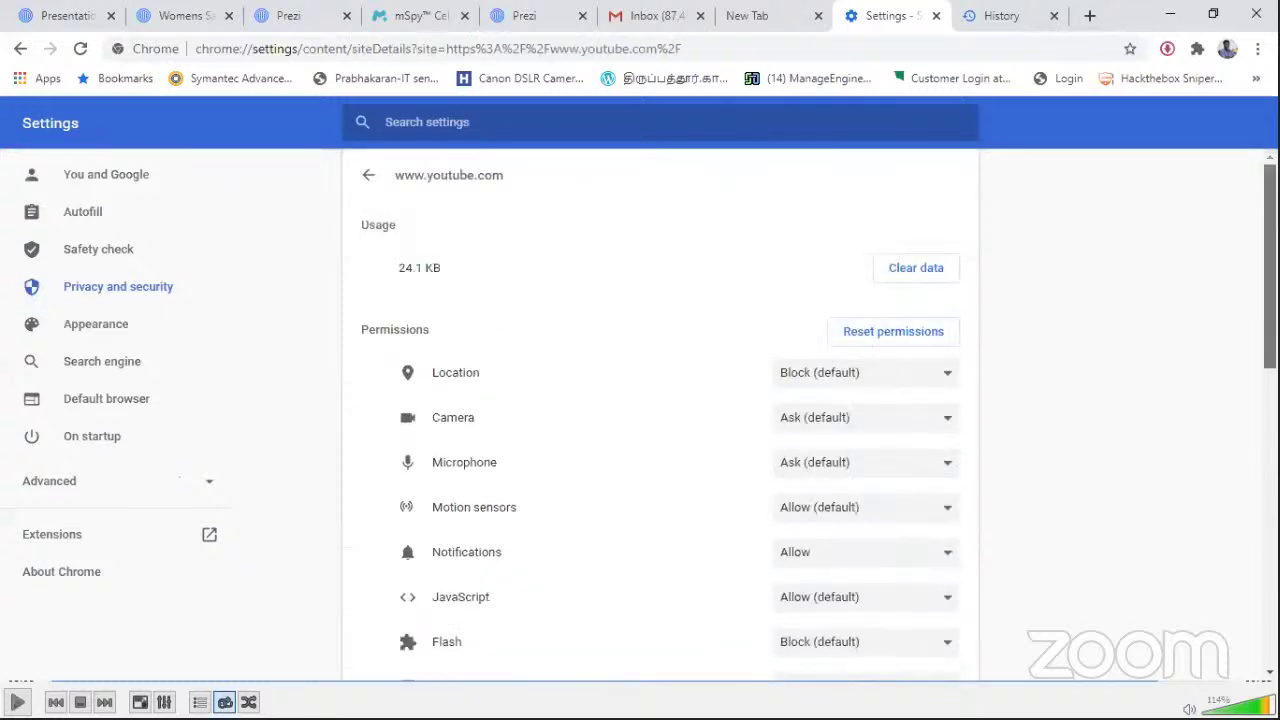
{"action": "scroll", "coordinate": [660, 400], "scroll_direction": "down", "scroll_amount": 8}
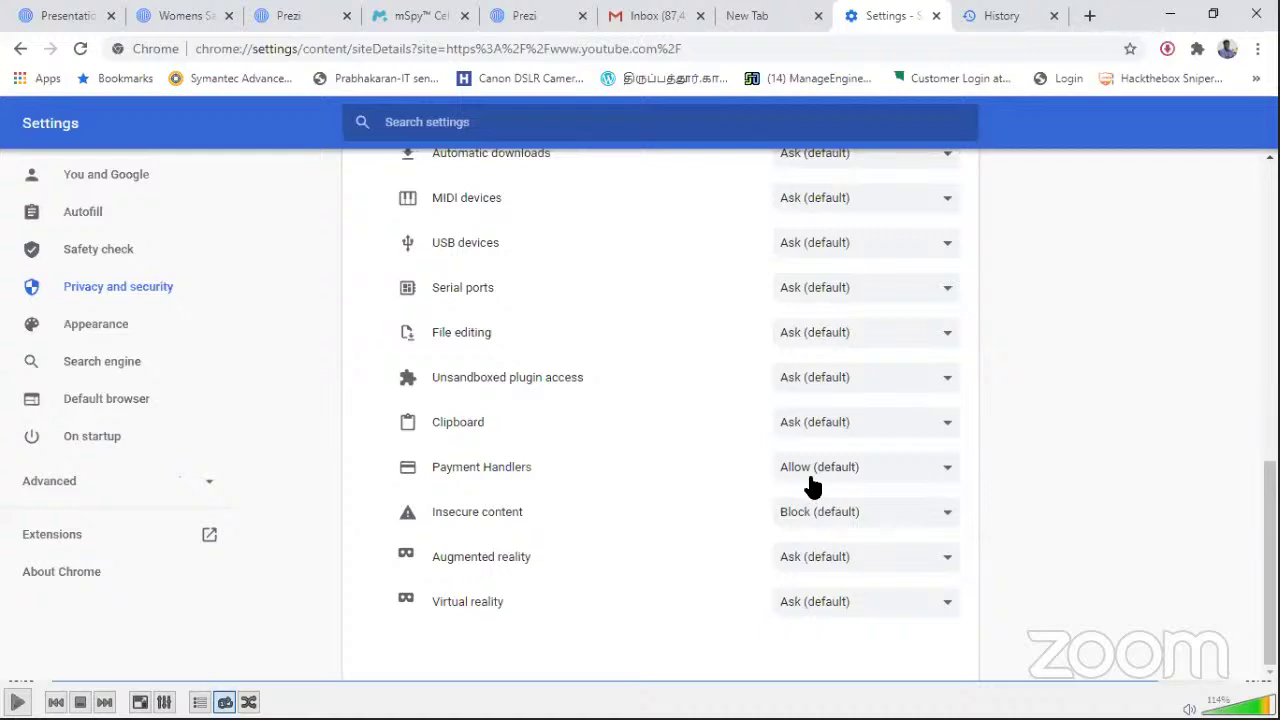
{"action": "scroll", "coordinate": [1246, 343], "scroll_direction": "up", "scroll_amount": 7}
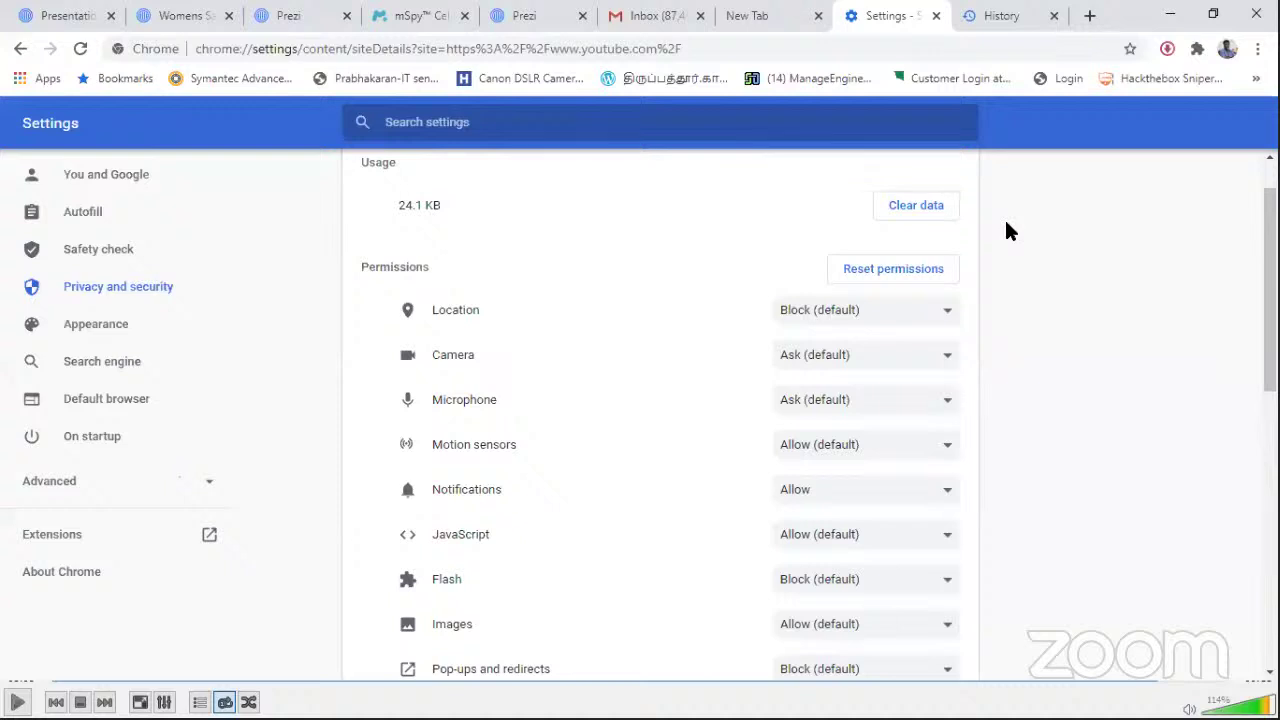
Step: Go to Privacy and security's Site Settings page and scroll to its permissions
{"action": "left_click", "coordinate": [117, 298]}
{"action": "left_click", "coordinate": [422, 418]}
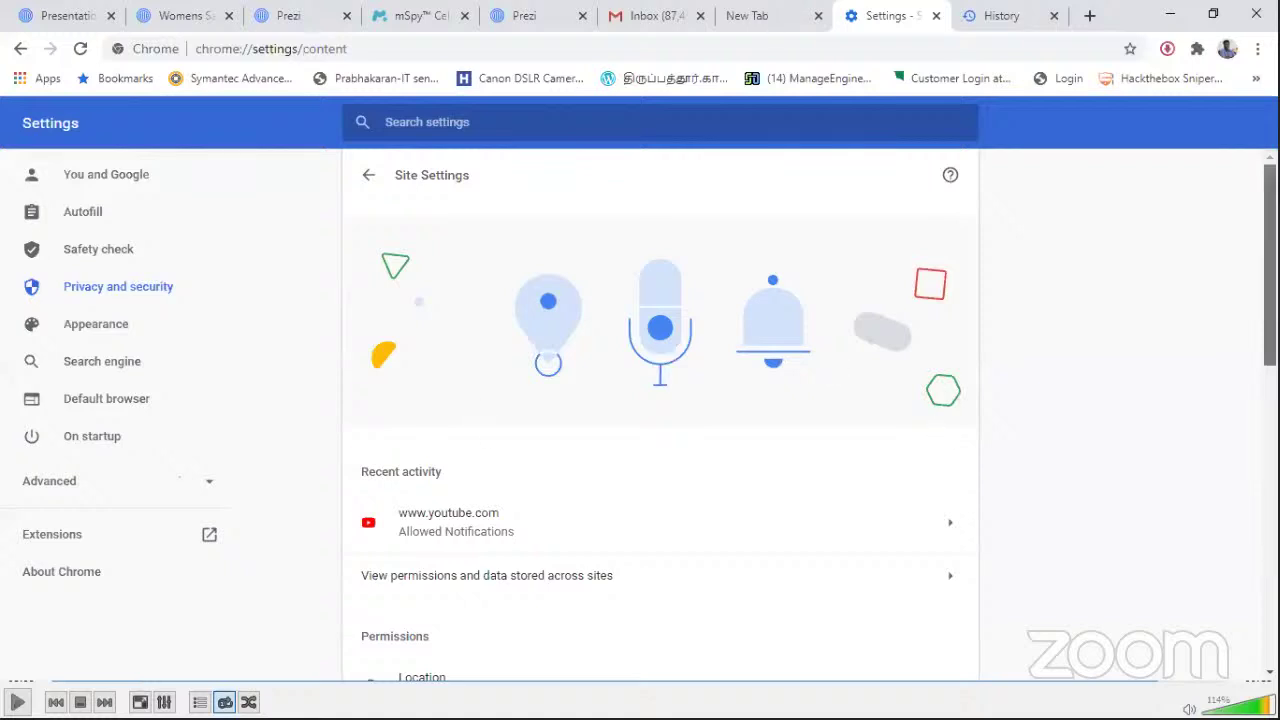
{"action": "scroll", "coordinate": [943, 430], "scroll_direction": "down", "scroll_amount": 3}
{"action": "scroll", "coordinate": [680, 326], "scroll_direction": "down", "scroll_amount": 1}
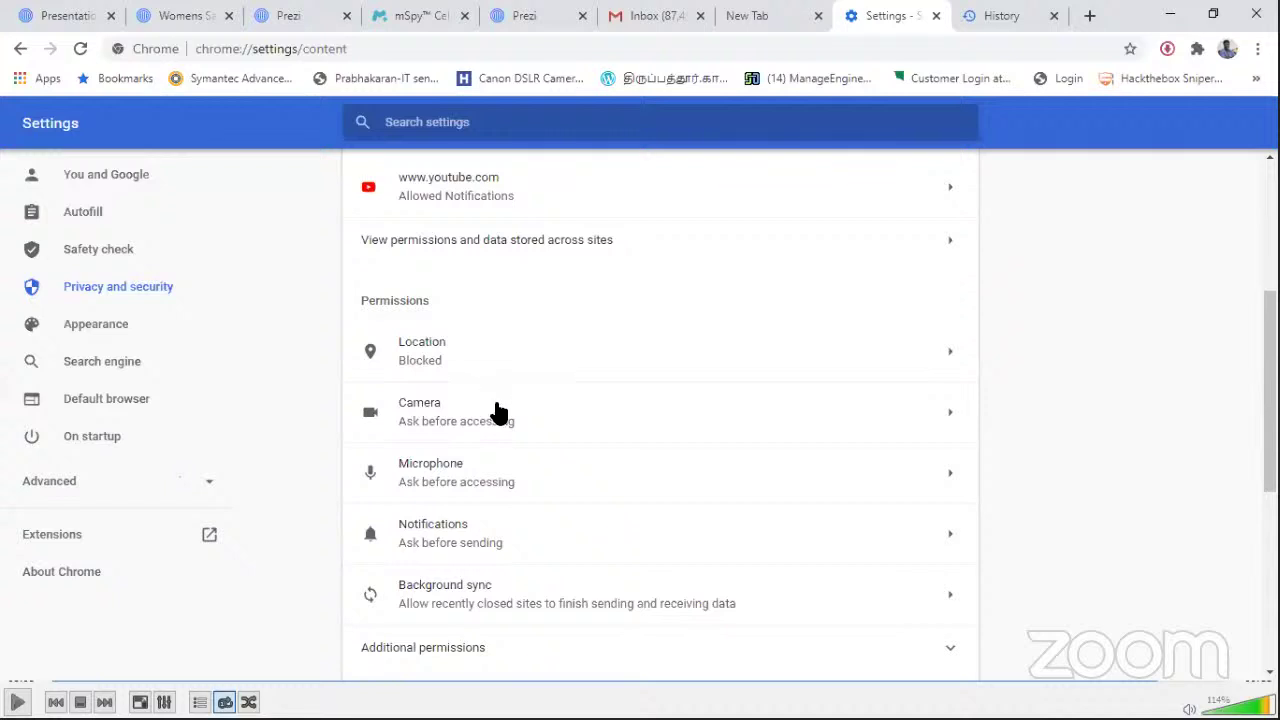
Step: Set Location to ask first, then block it, and return to the Permissions list
{"action": "left_click", "coordinate": [609, 346]}
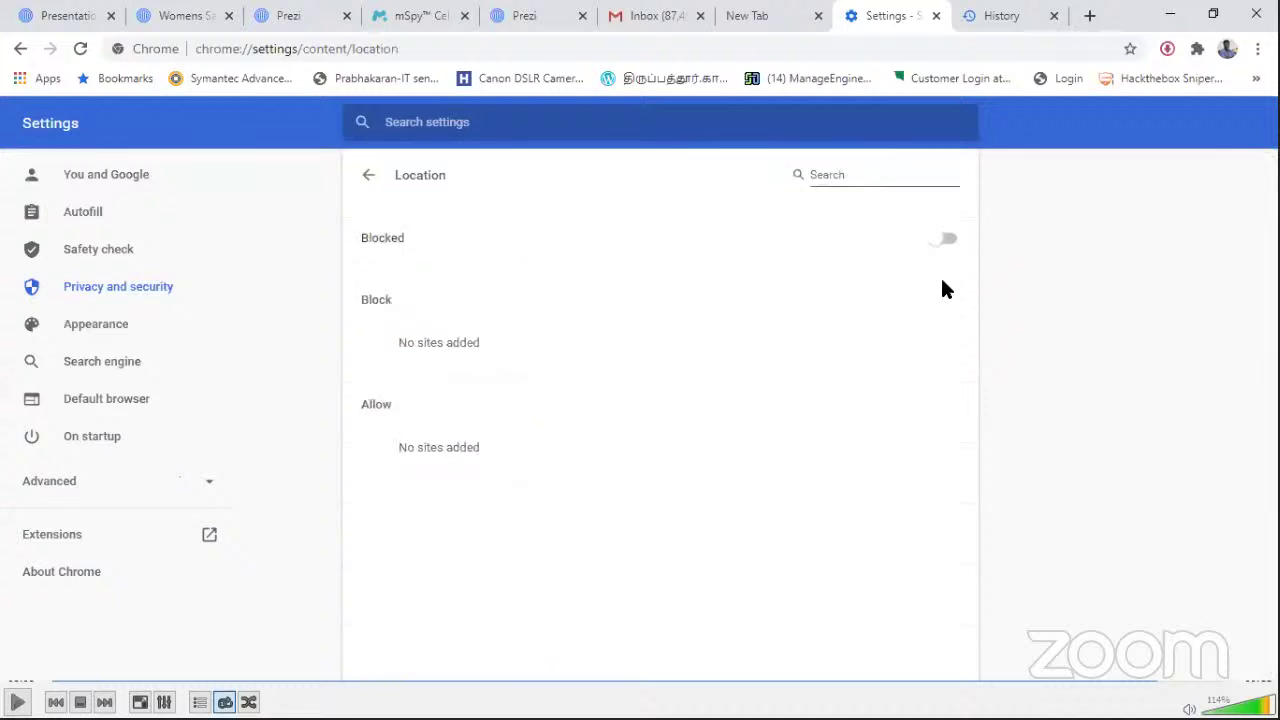
{"action": "left_click", "coordinate": [943, 243]}
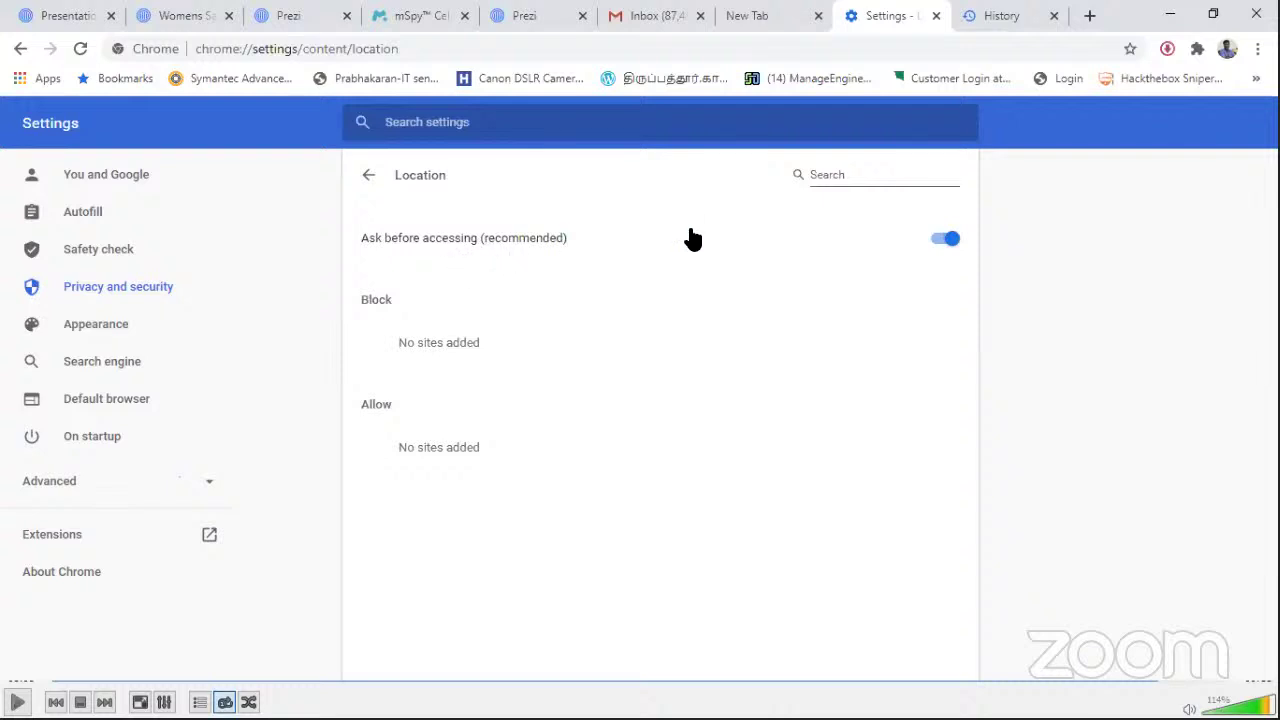
{"action": "left_click", "coordinate": [945, 240]}
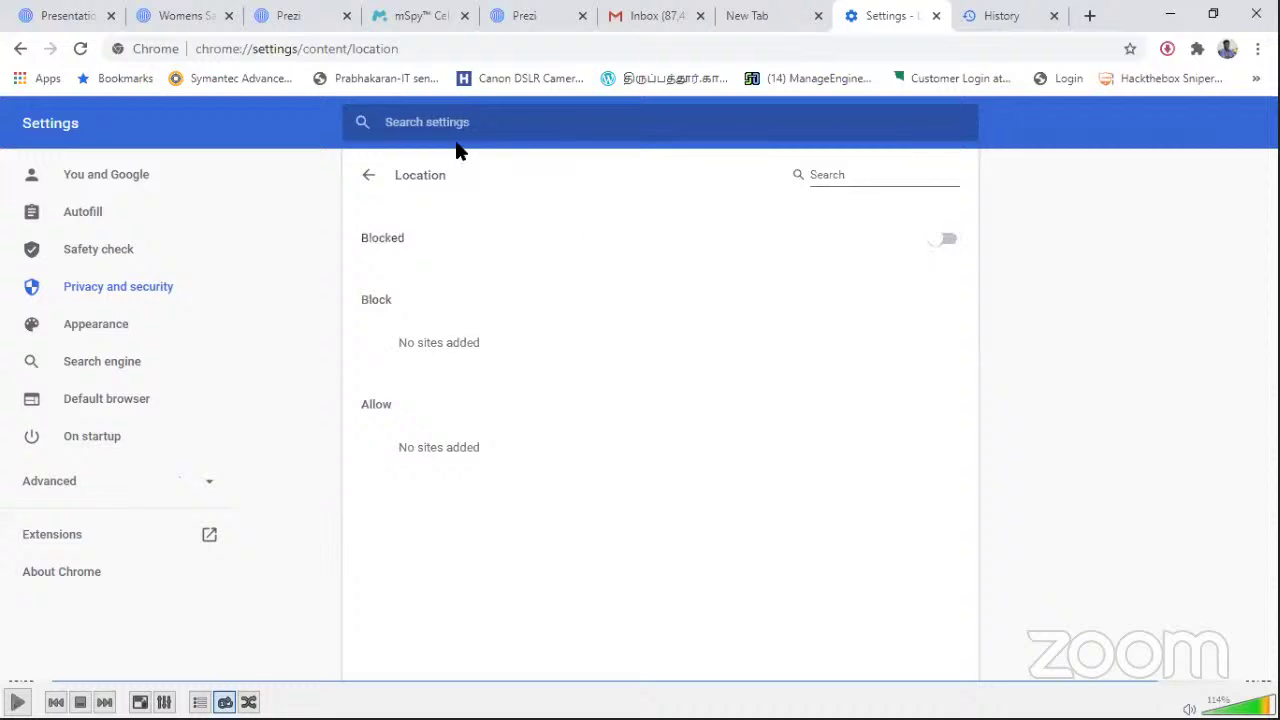
{"action": "left_click", "coordinate": [365, 176]}
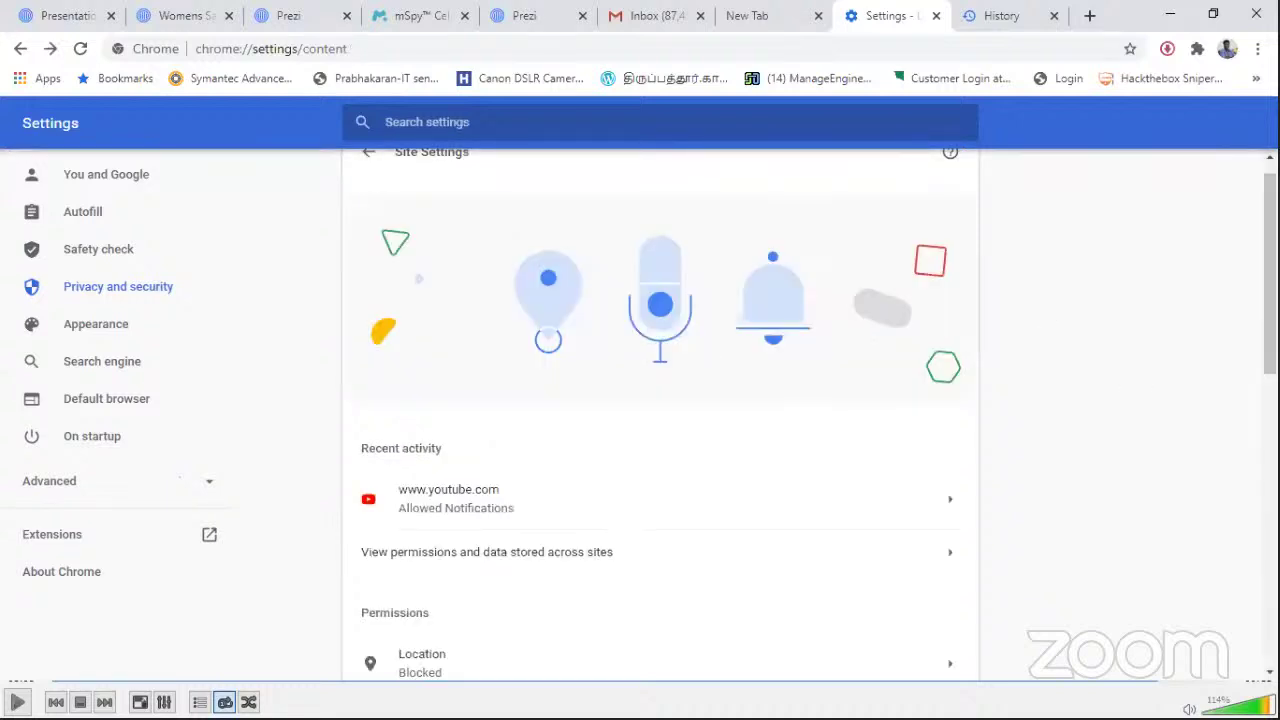
{"action": "scroll", "coordinate": [660, 414], "scroll_direction": "down", "scroll_amount": 2}
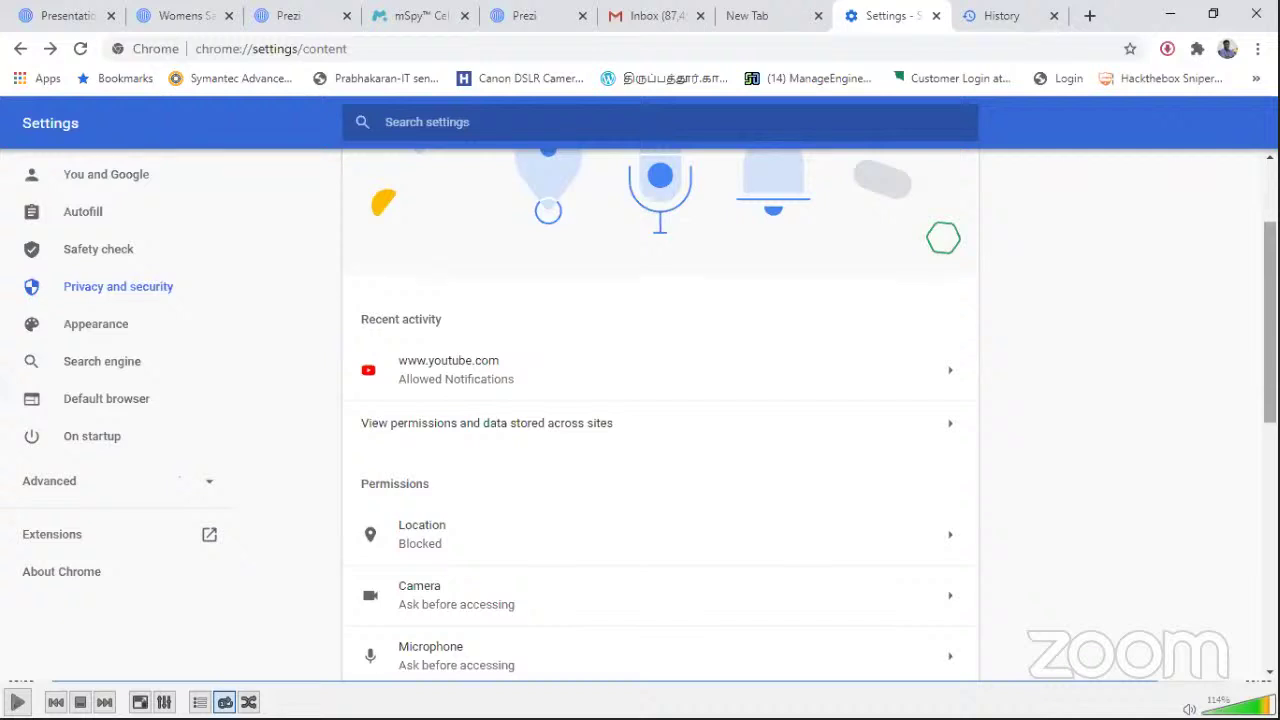
{"action": "scroll", "coordinate": [660, 415], "scroll_direction": "down", "scroll_amount": 2}
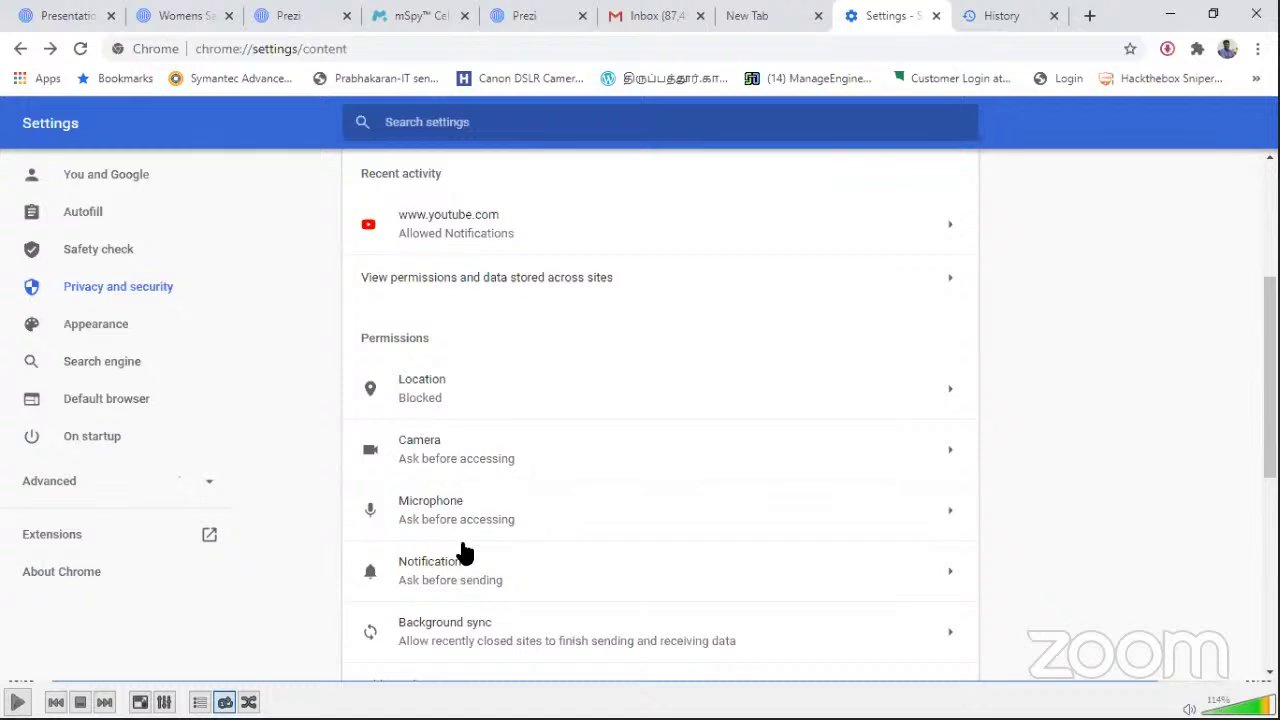
Step: Check the Camera permission, return to Site Settings, and open Chrome's main menu
{"action": "left_click", "coordinate": [454, 447]}
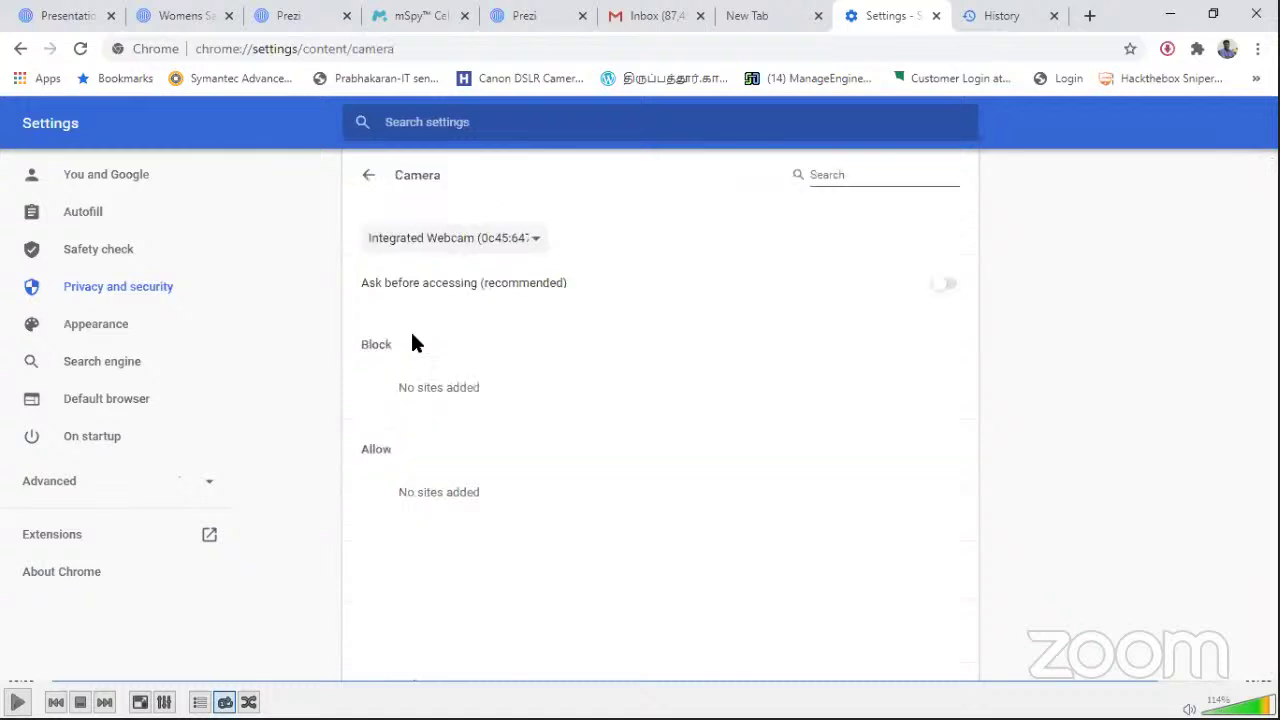
{"action": "left_click", "coordinate": [366, 176]}
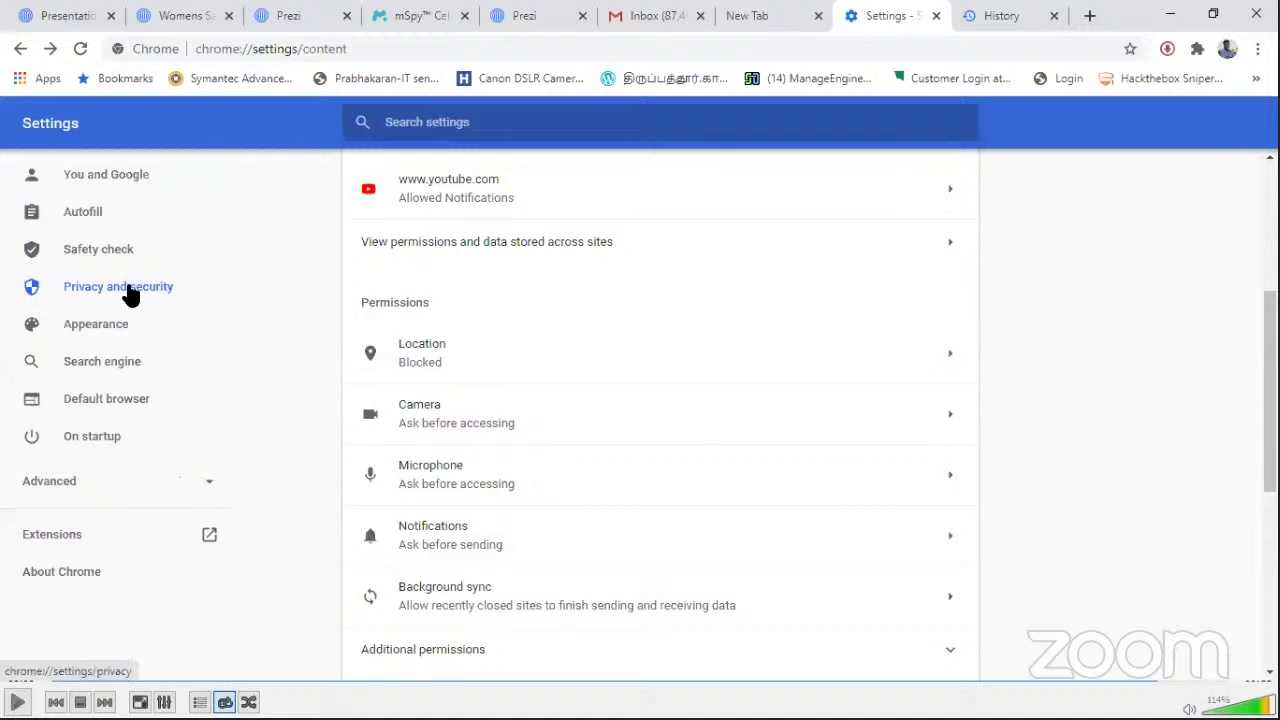
{"action": "left_click", "coordinate": [1258, 48]}
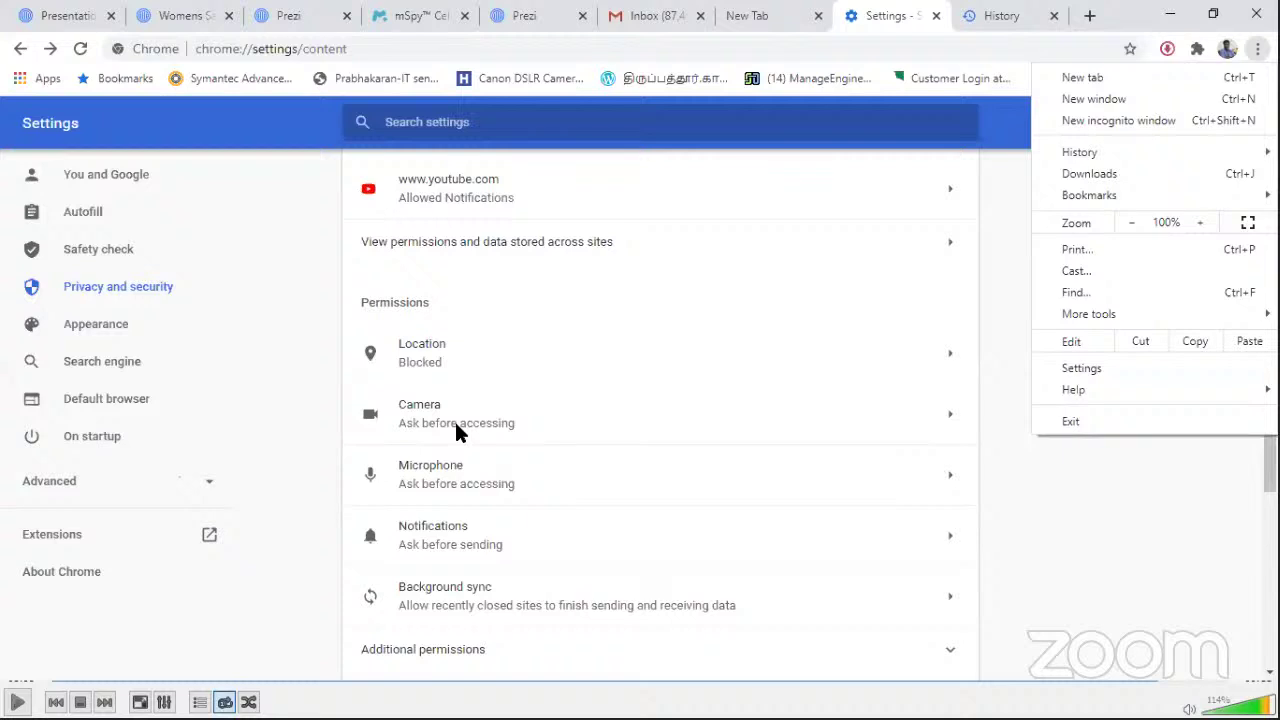
Step: Dismiss Chrome's main menu
{"action": "left_click", "coordinate": [1071, 584]}
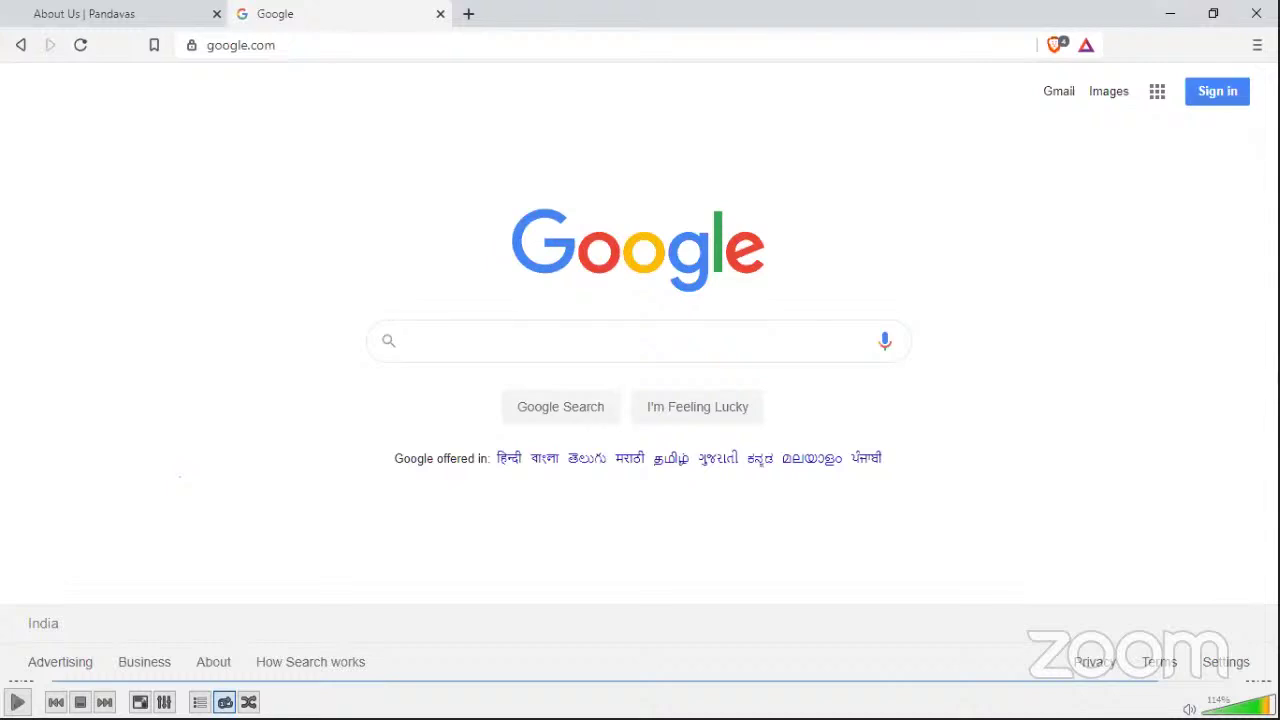
Step: Inspect Brave Shields for google.com, including details: 4 cross-site trackers blocked
{"action": "left_click", "coordinate": [1049, 44]}
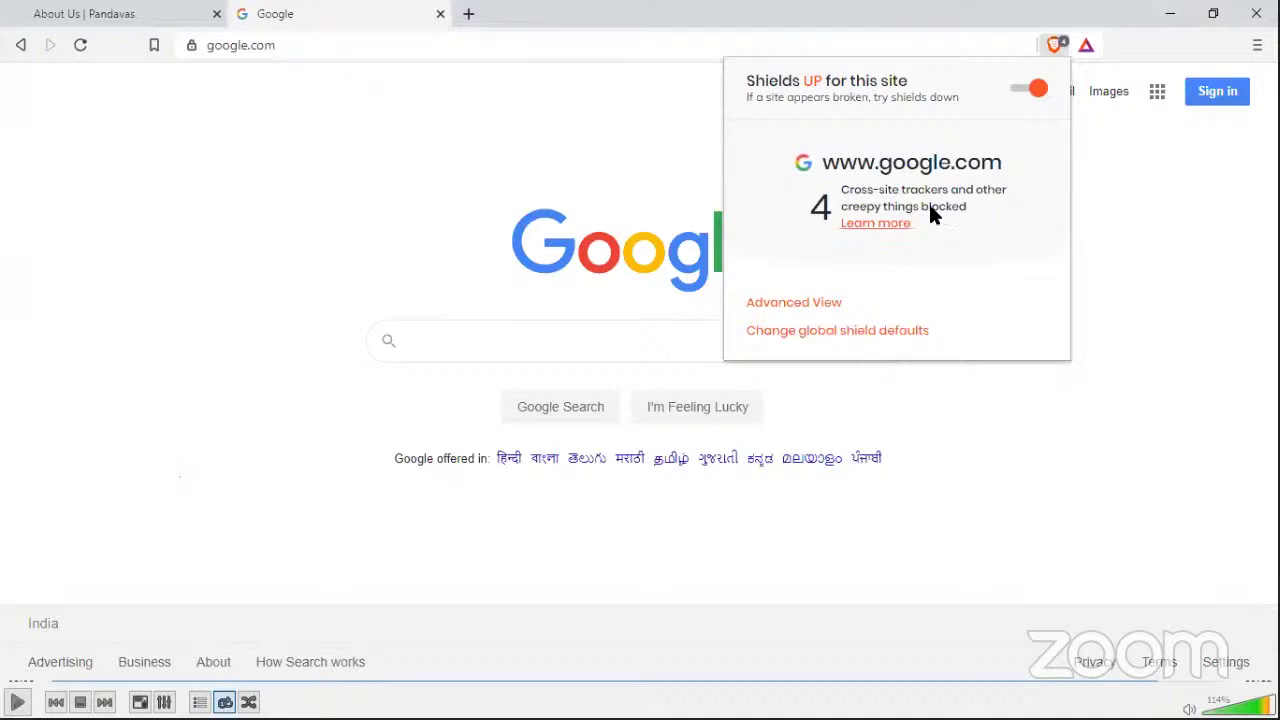
{"action": "left_click", "coordinate": [815, 303]}
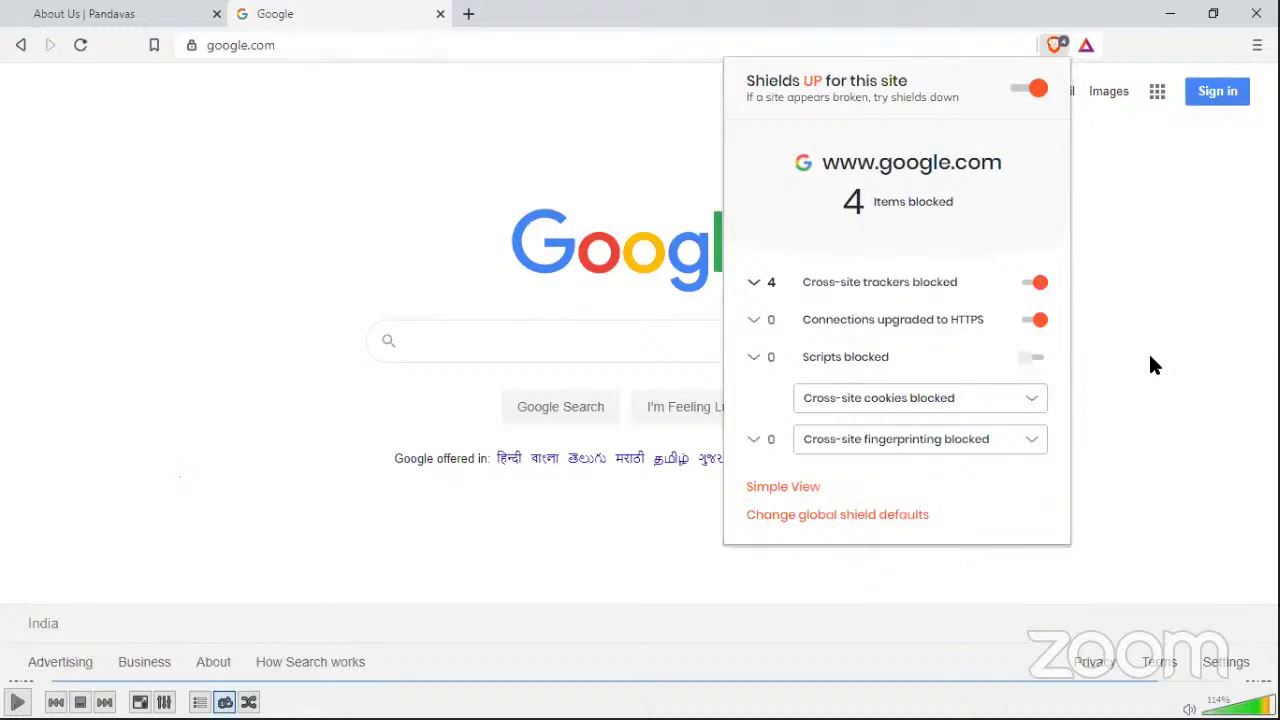
{"action": "left_click", "coordinate": [1193, 265]}
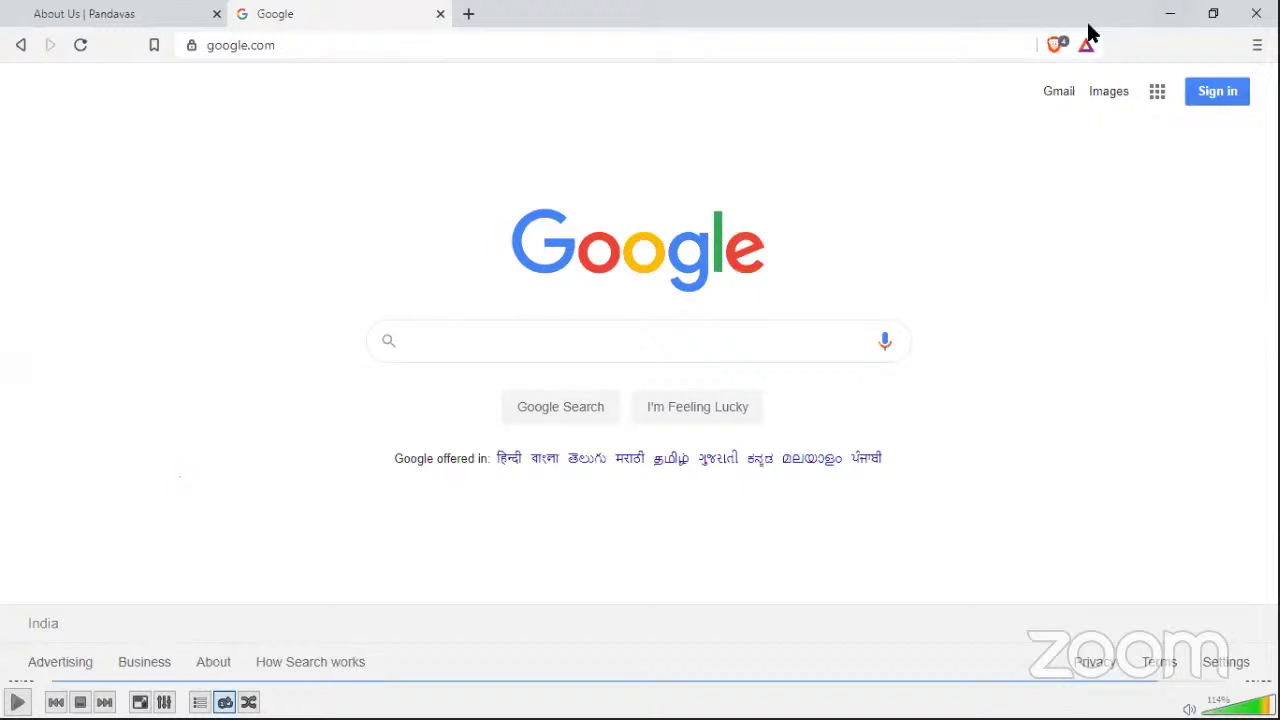
{"action": "left_click", "coordinate": [1054, 50]}
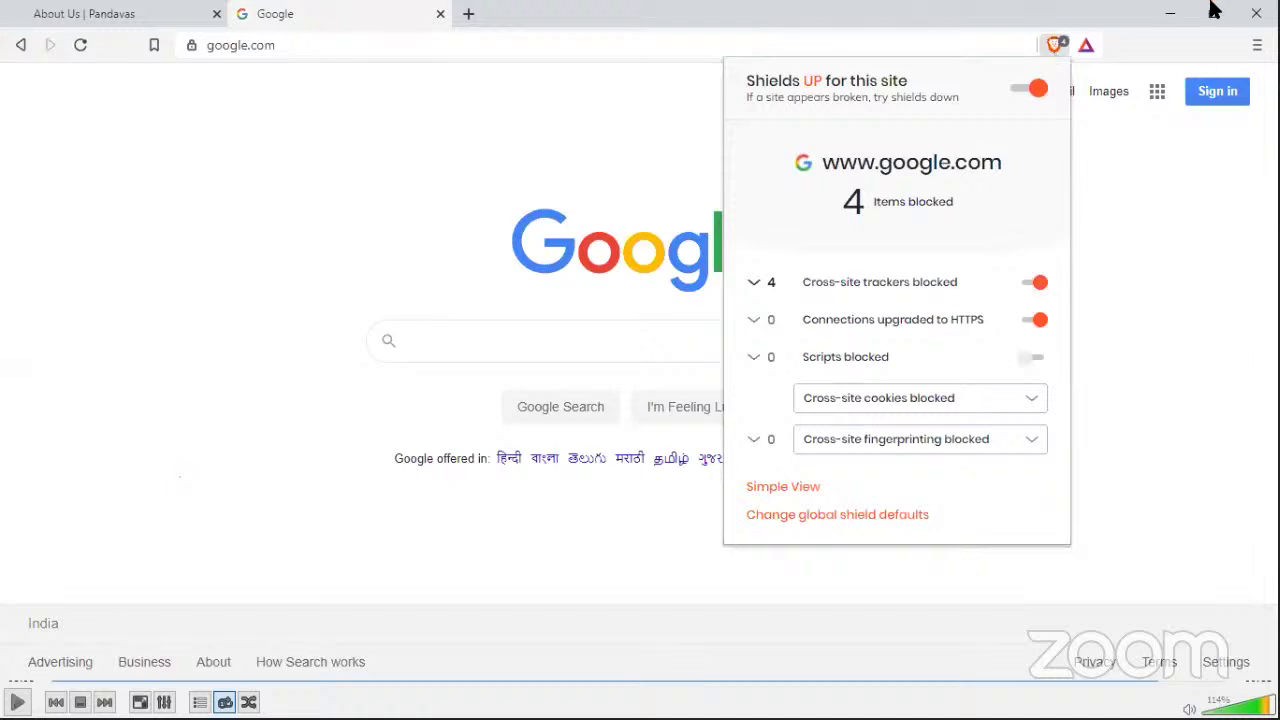
Step: Leave Brave, return to the Chrome Site Settings window, and start a new tab
{"action": "left_click", "coordinate": [1256, 13]}
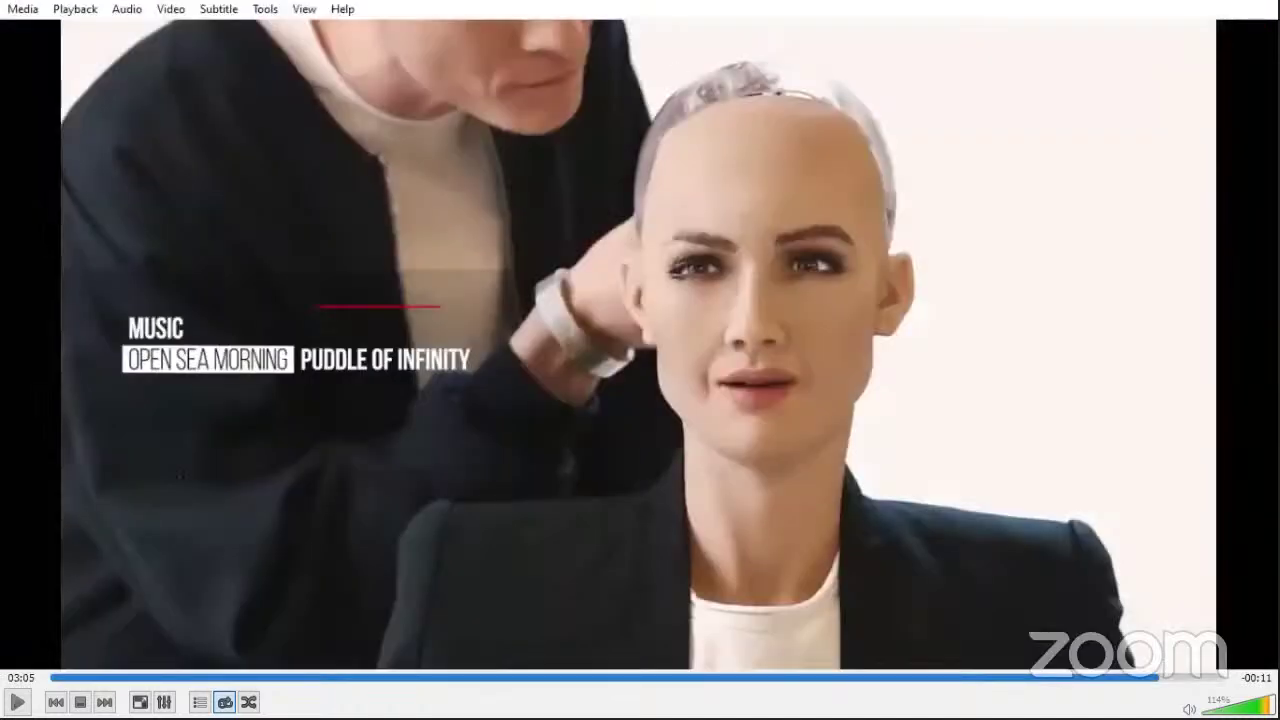
{"action": "key", "text": "super+d"}
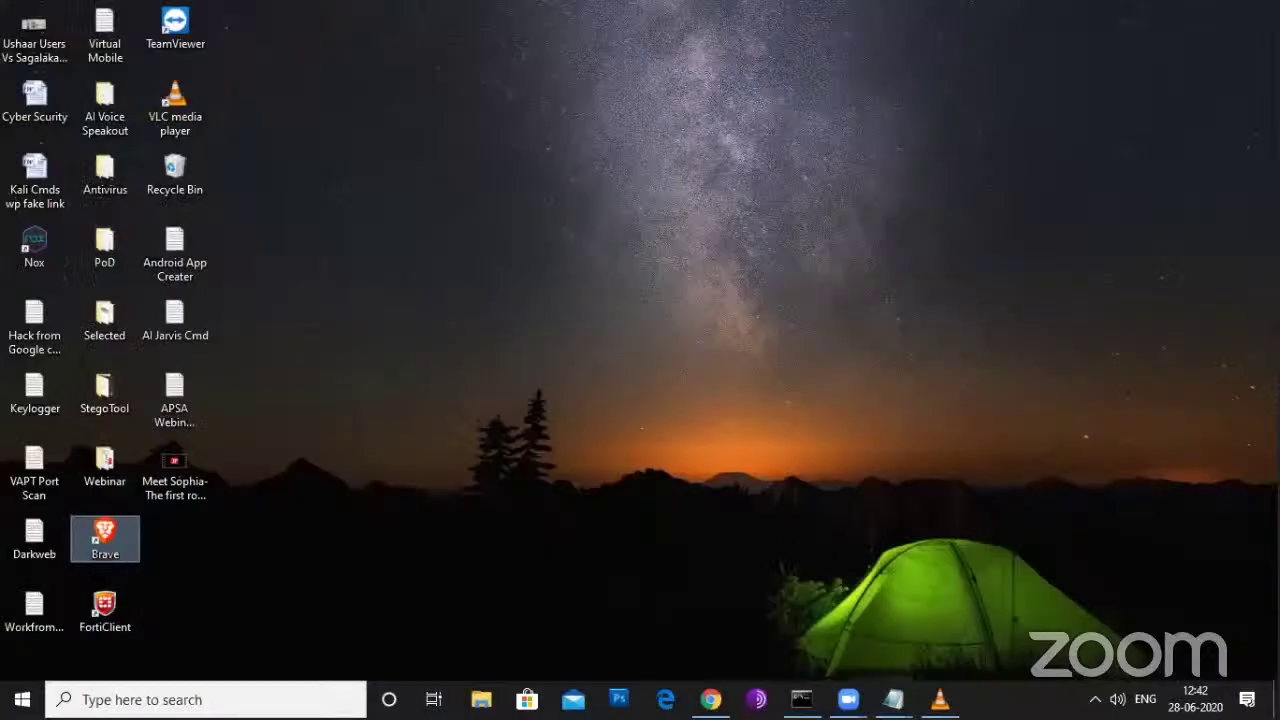
{"action": "mouse_move", "coordinate": [710, 699]}
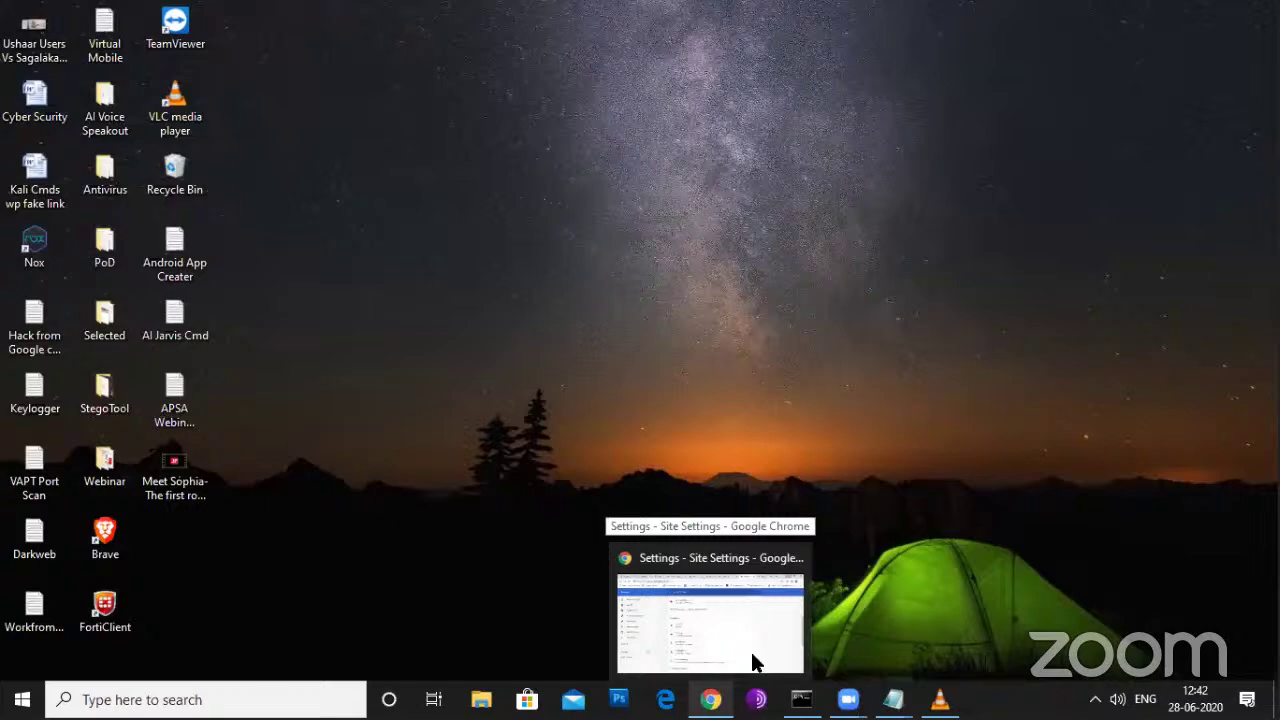
{"action": "key", "text": "super+d"}
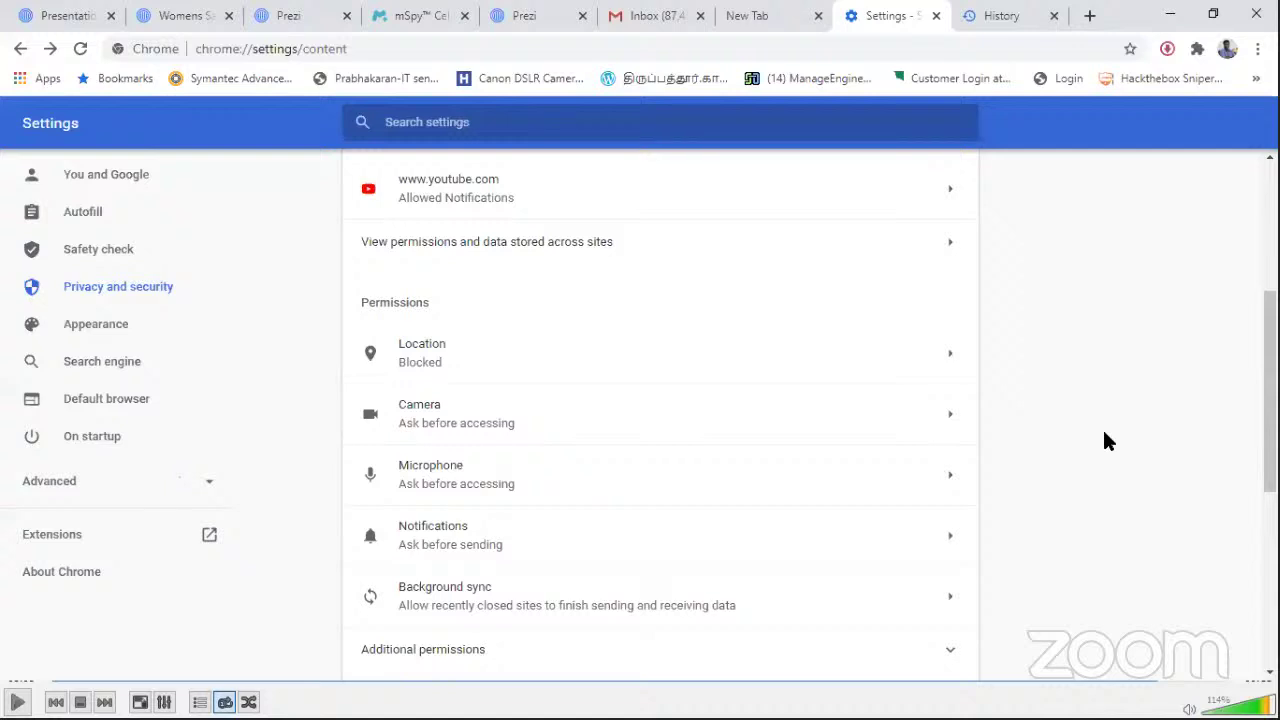
{"action": "left_click", "coordinate": [1090, 12]}
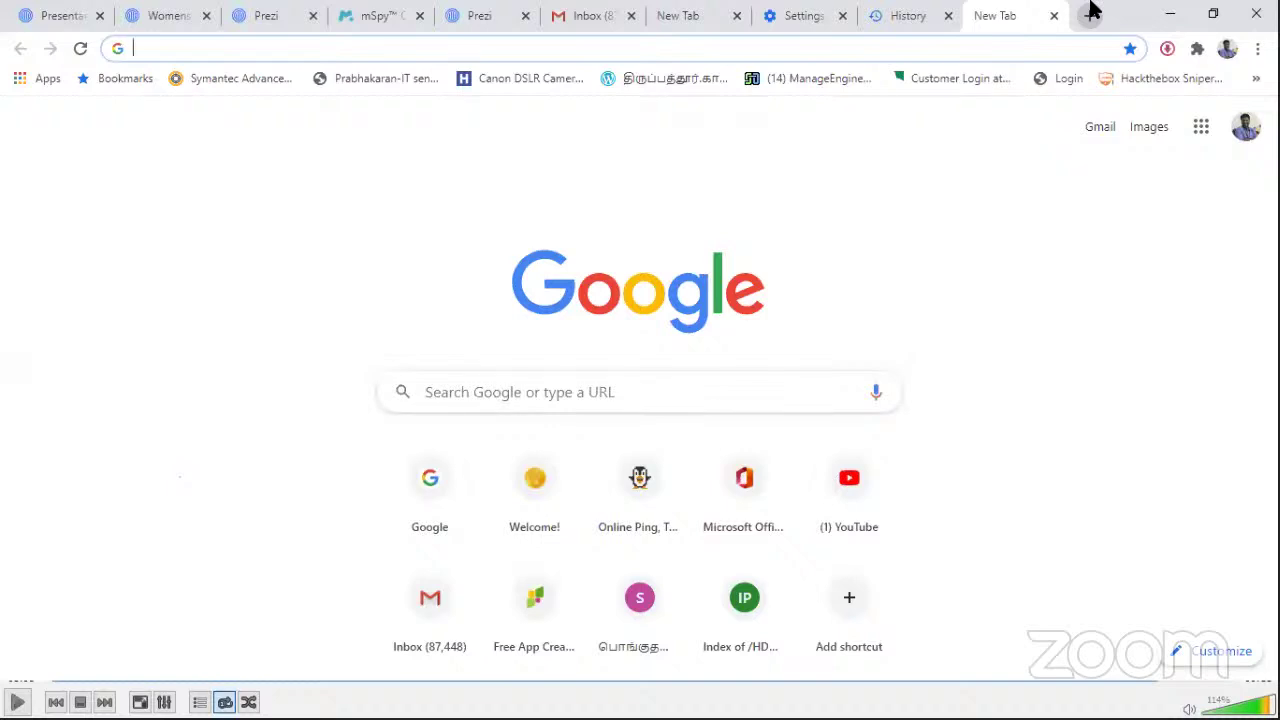
Step: Search for 'google map' and open the Google Maps result
{"action": "type", "text": "g"}
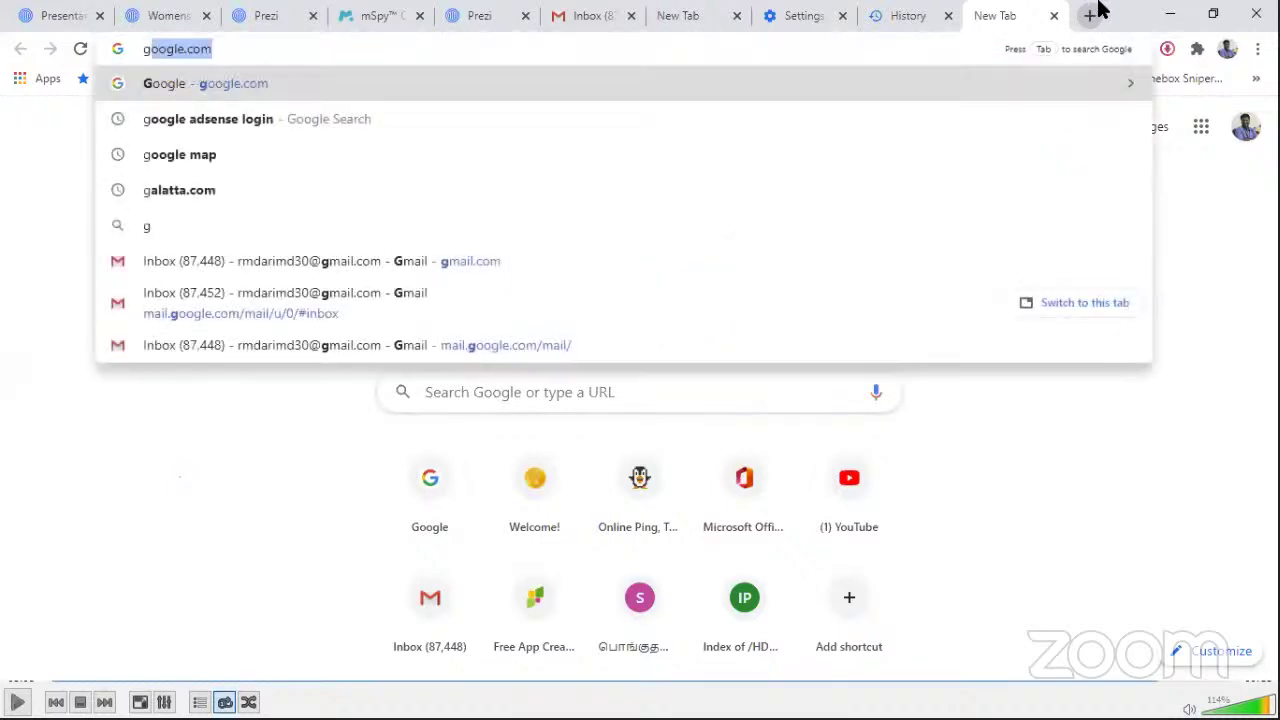
{"action": "key", "text": "Escape"}
{"action": "type", "text": "goog"}
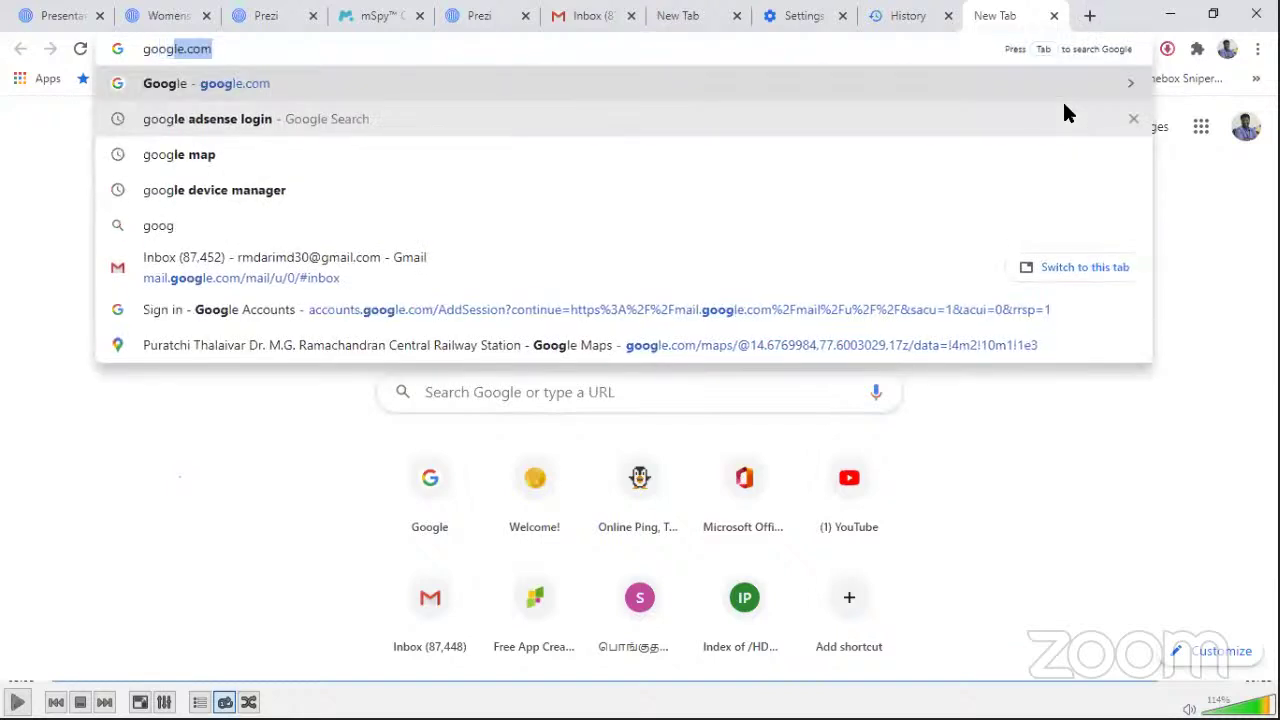
{"action": "type", "text": "le ma"}
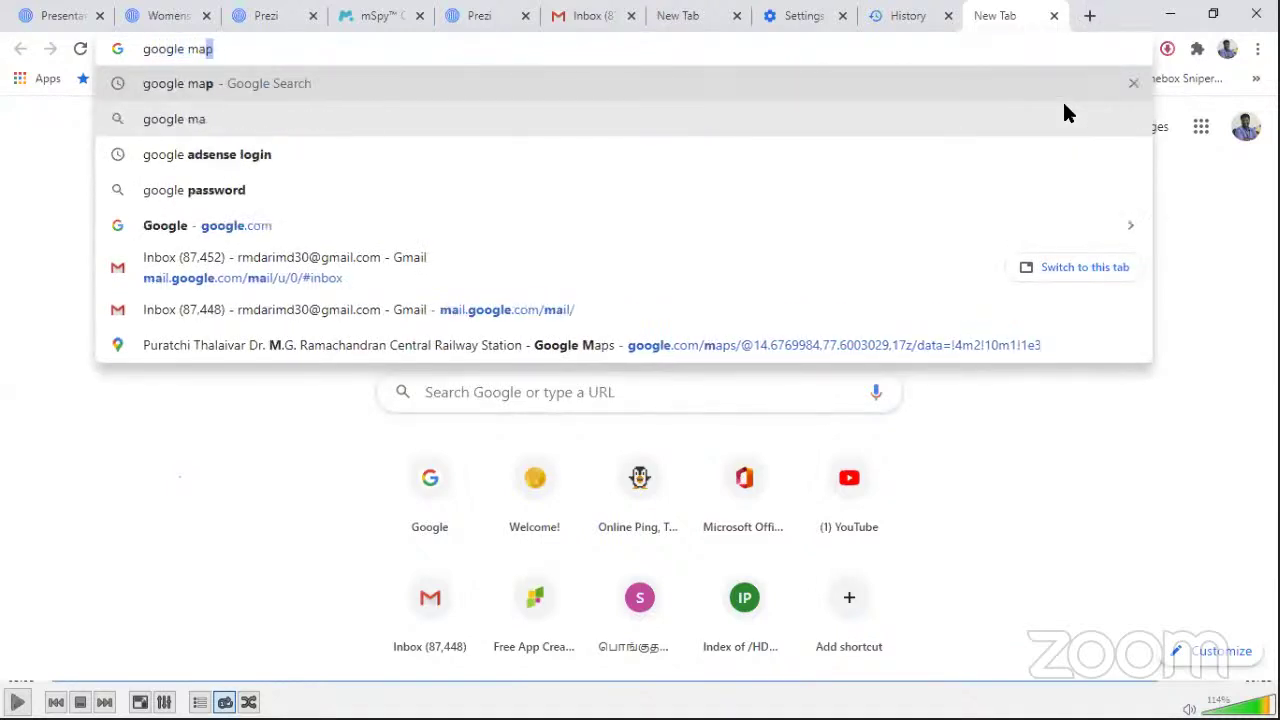
{"action": "key", "text": "Return"}
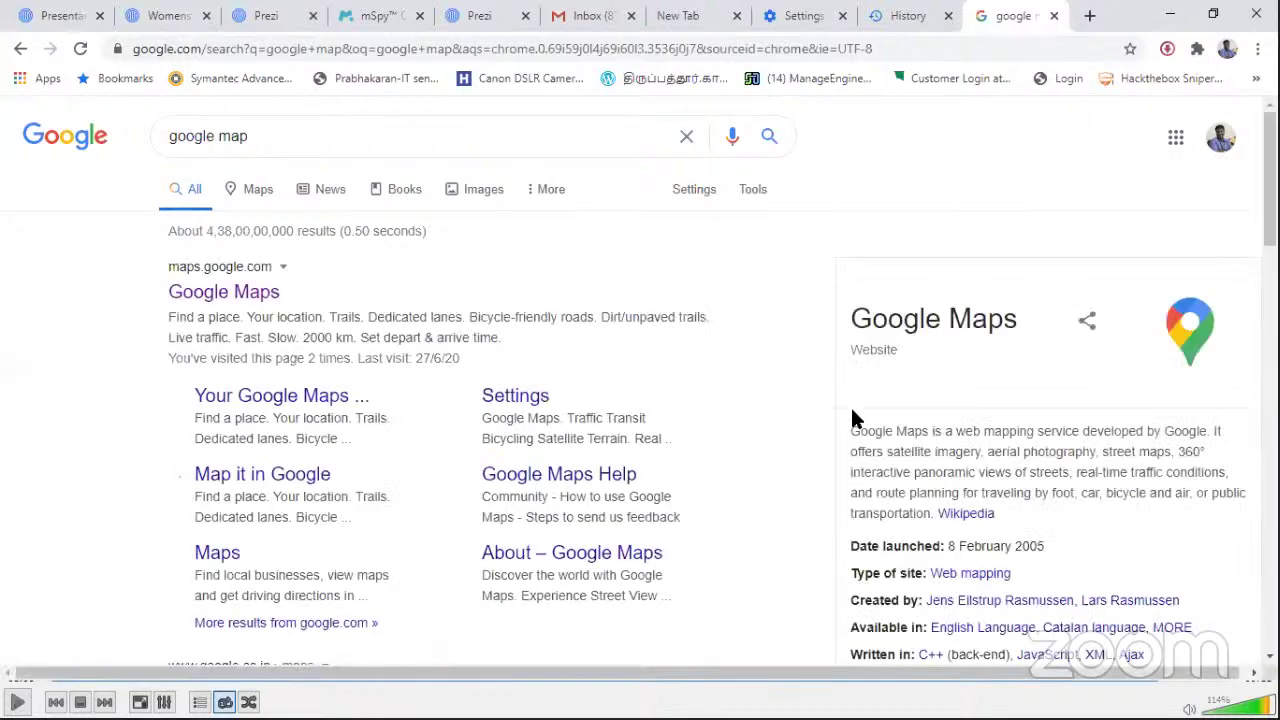
{"action": "left_click", "coordinate": [203, 293]}
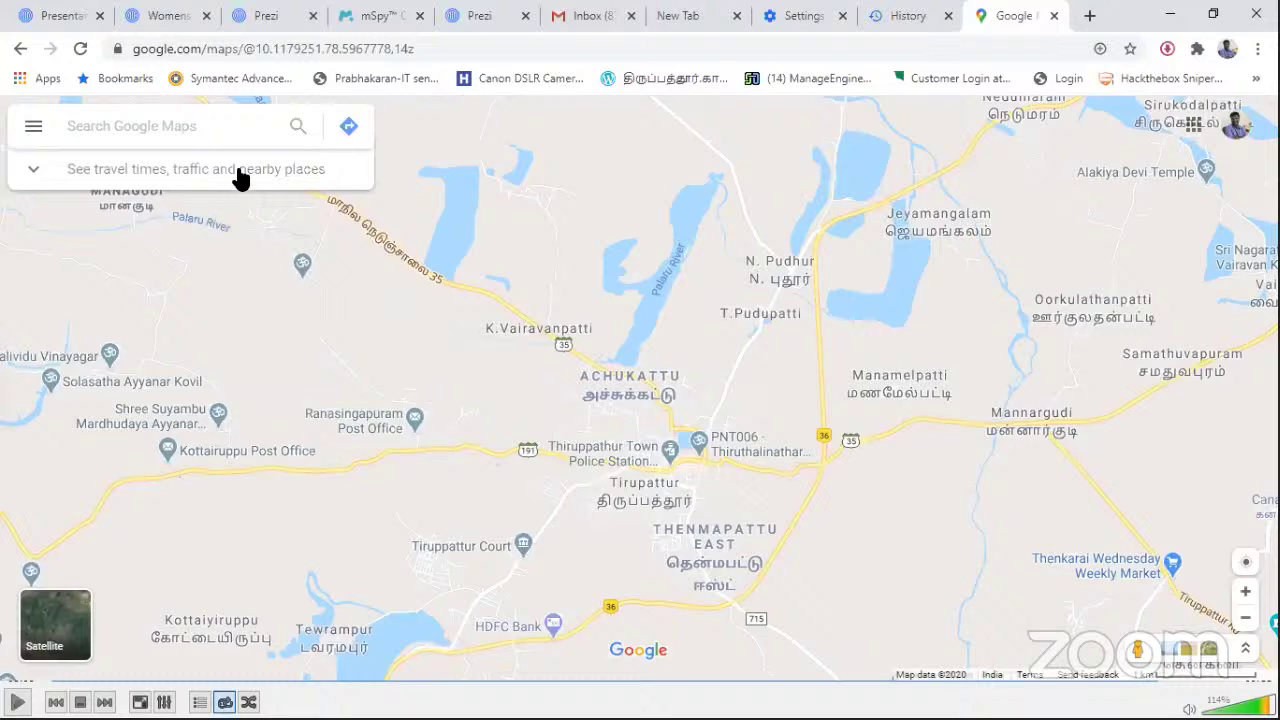
Step: Browse visited places, open KPR Institute of Engineering and Technology, then close the Maps tab
{"action": "left_click", "coordinate": [240, 178]}
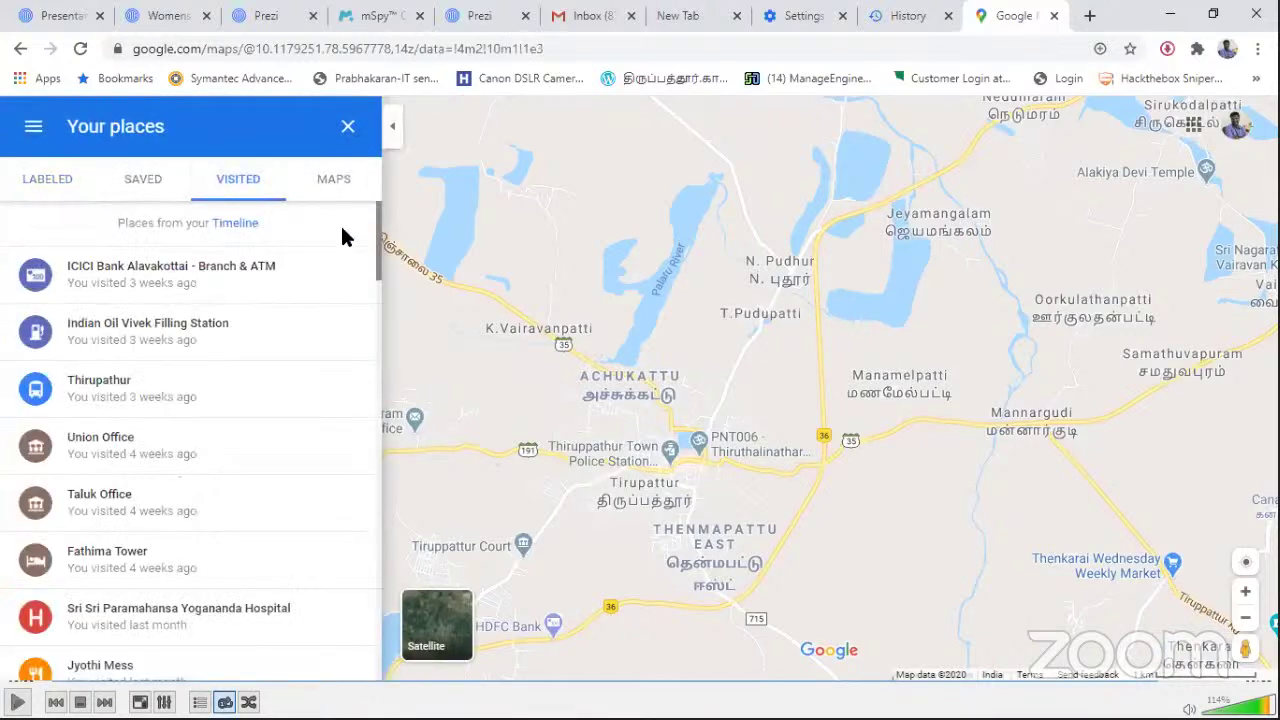
{"action": "left_click_drag", "start_coordinate": [382, 357], "coordinate": [418, 553]}
{"action": "scroll", "coordinate": [414, 557], "scroll_direction": "down", "scroll_amount": 4}
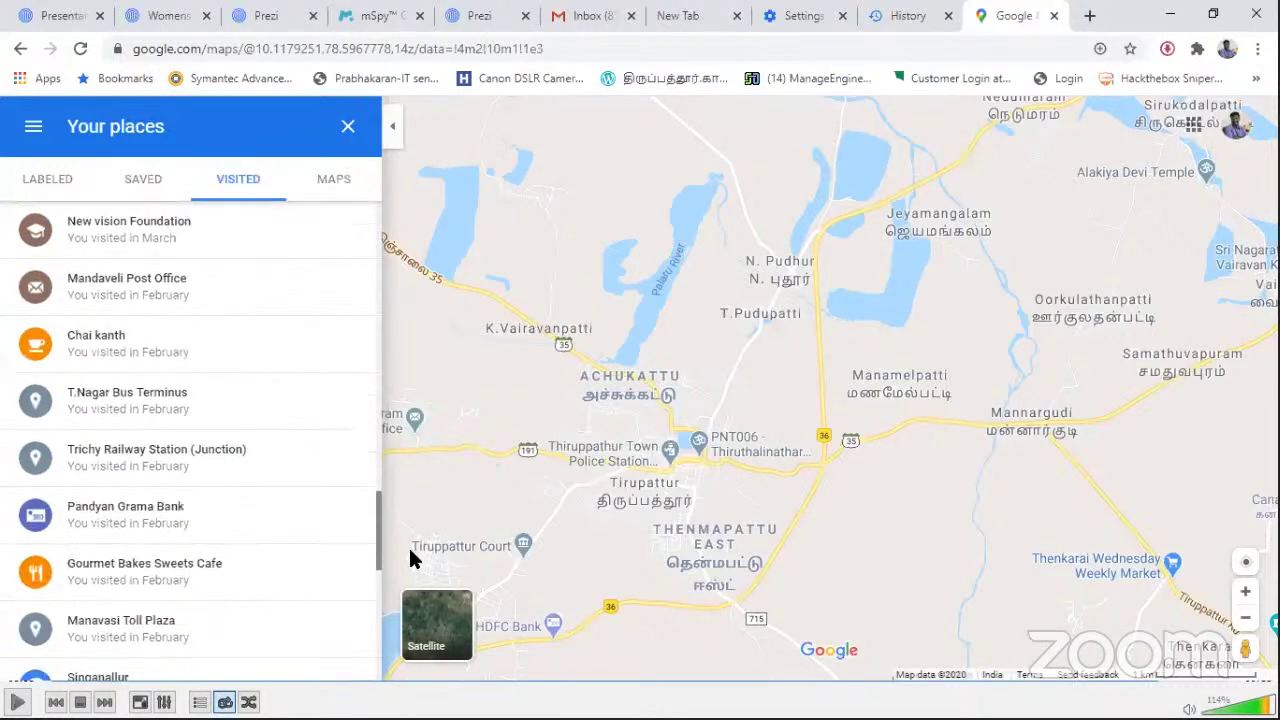
{"action": "scroll", "coordinate": [376, 487], "scroll_direction": "down", "scroll_amount": 3}
{"action": "scroll", "coordinate": [376, 487], "scroll_direction": "up", "scroll_amount": 6}
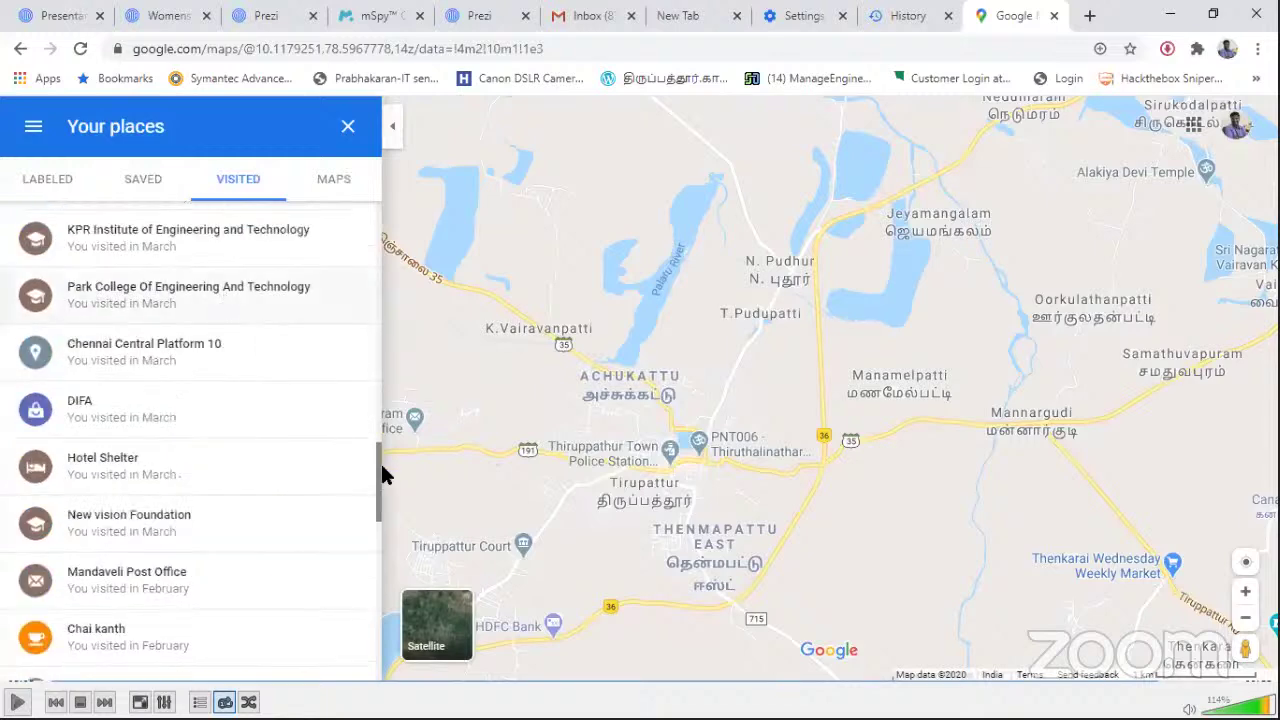
{"action": "scroll", "coordinate": [260, 380], "scroll_direction": "up", "scroll_amount": 2}
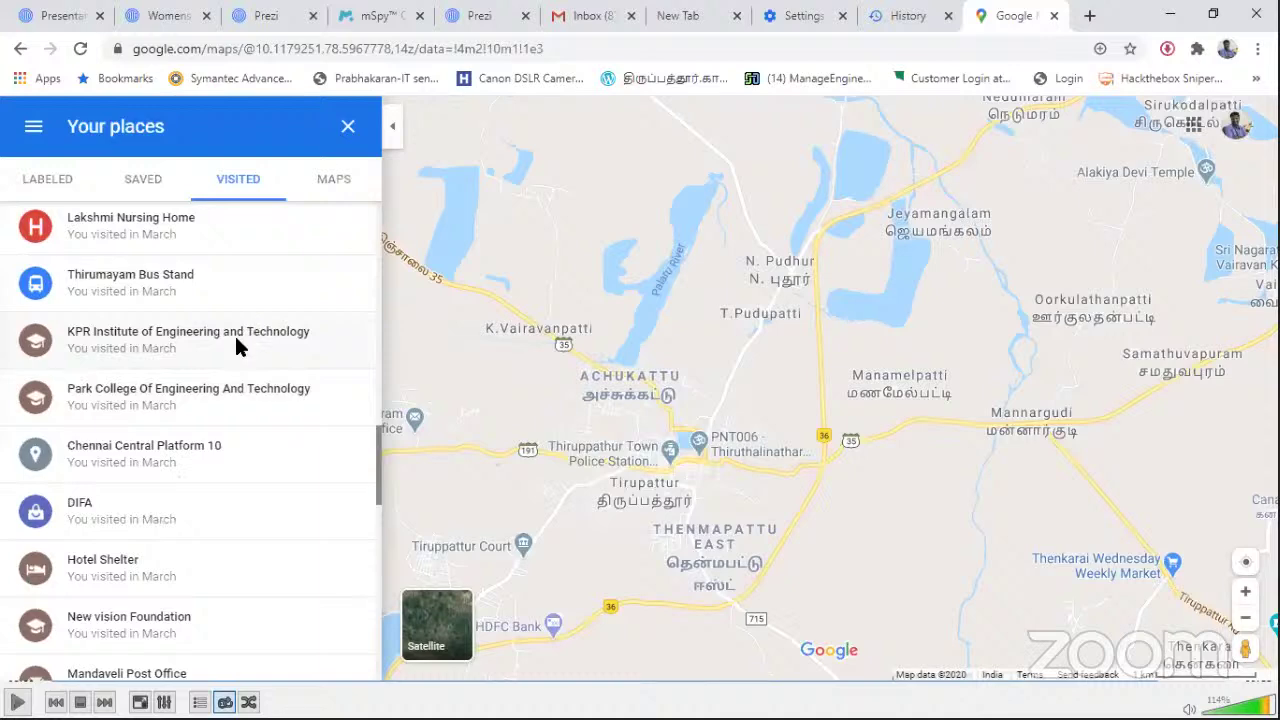
{"action": "left_click", "coordinate": [237, 343]}
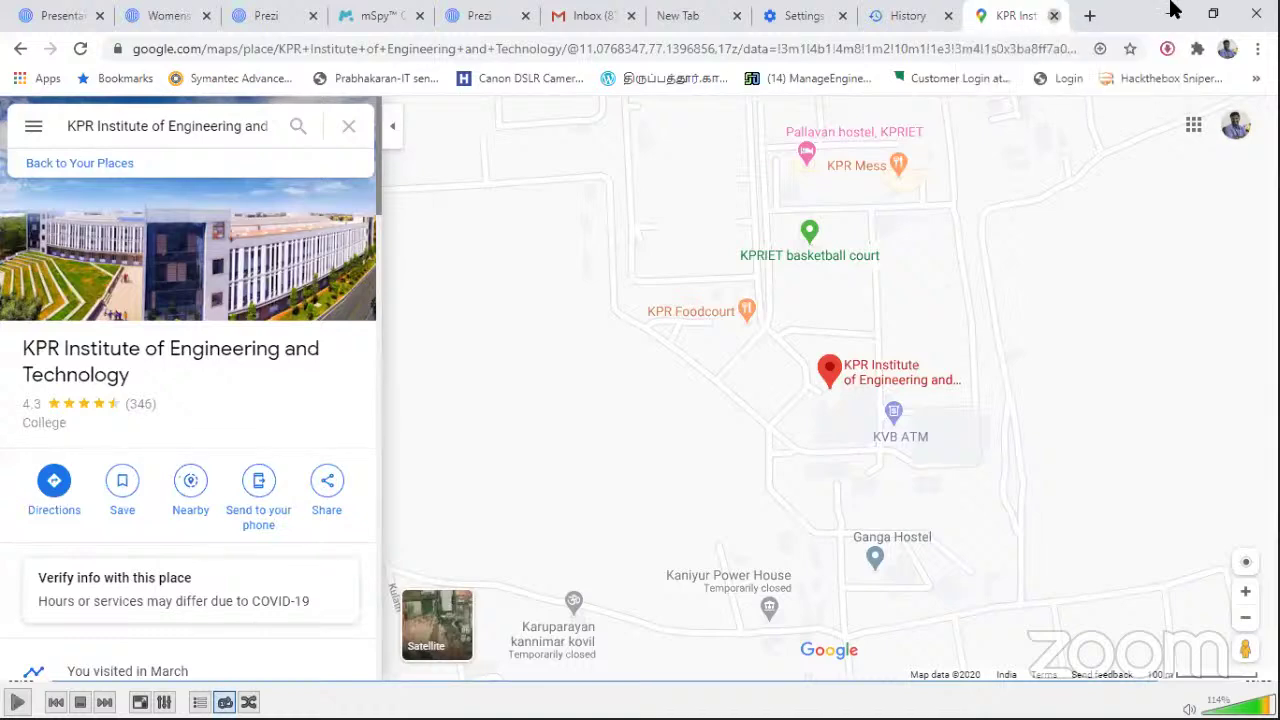
{"action": "key", "text": "ctrl+w"}
Step: Minimize Chrome, close the video player, and open the StegoTool folder on the desktop
{"action": "left_click", "coordinate": [1175, 10]}
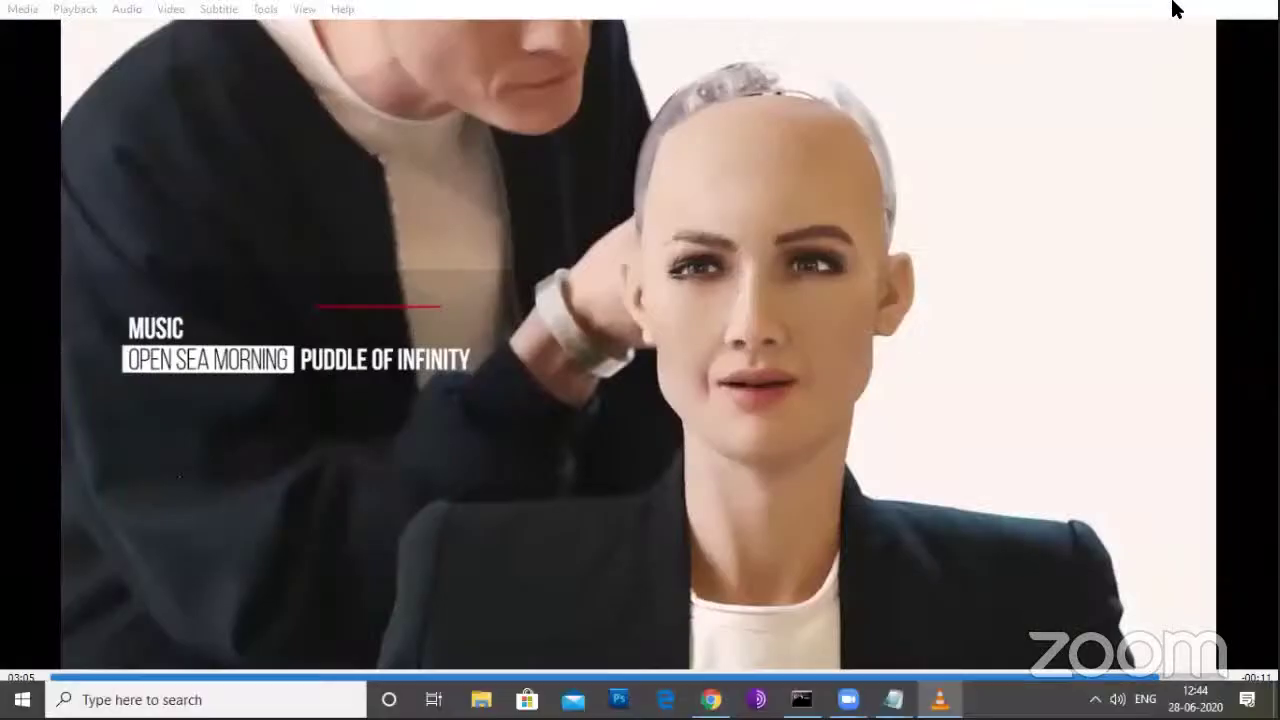
{"action": "left_click", "coordinate": [1175, 10]}
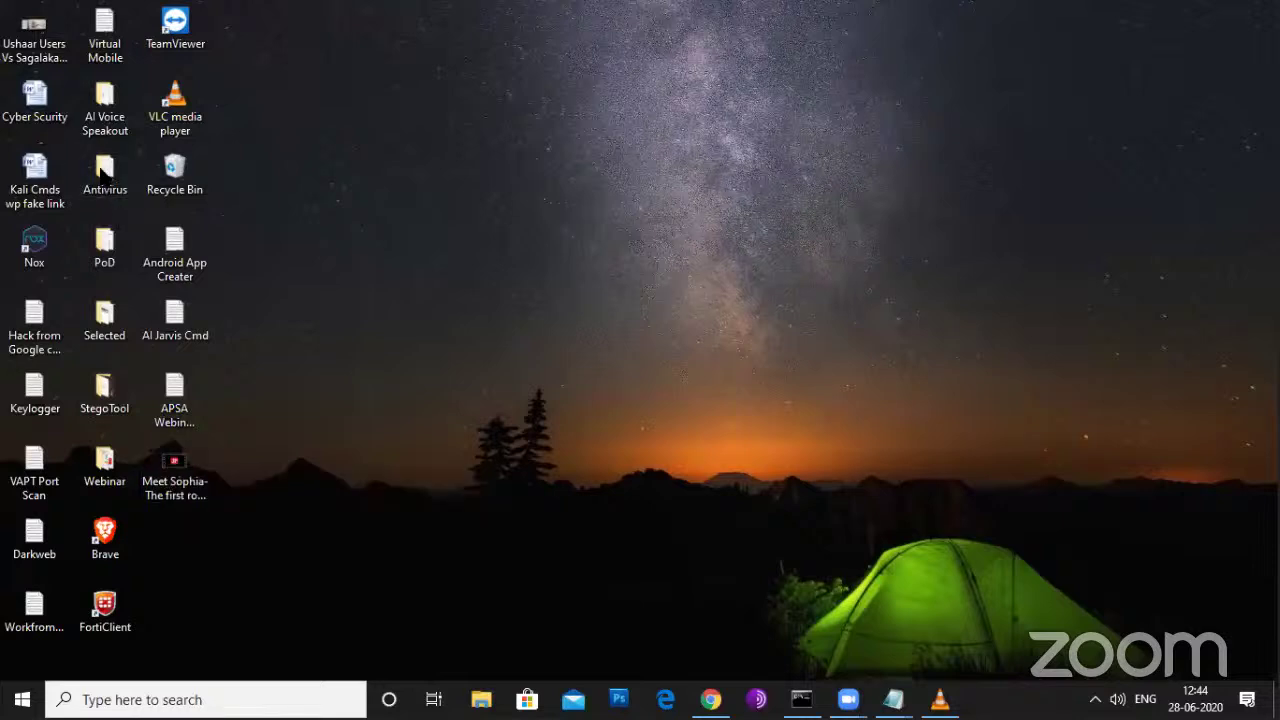
{"action": "double_click", "coordinate": [108, 388]}
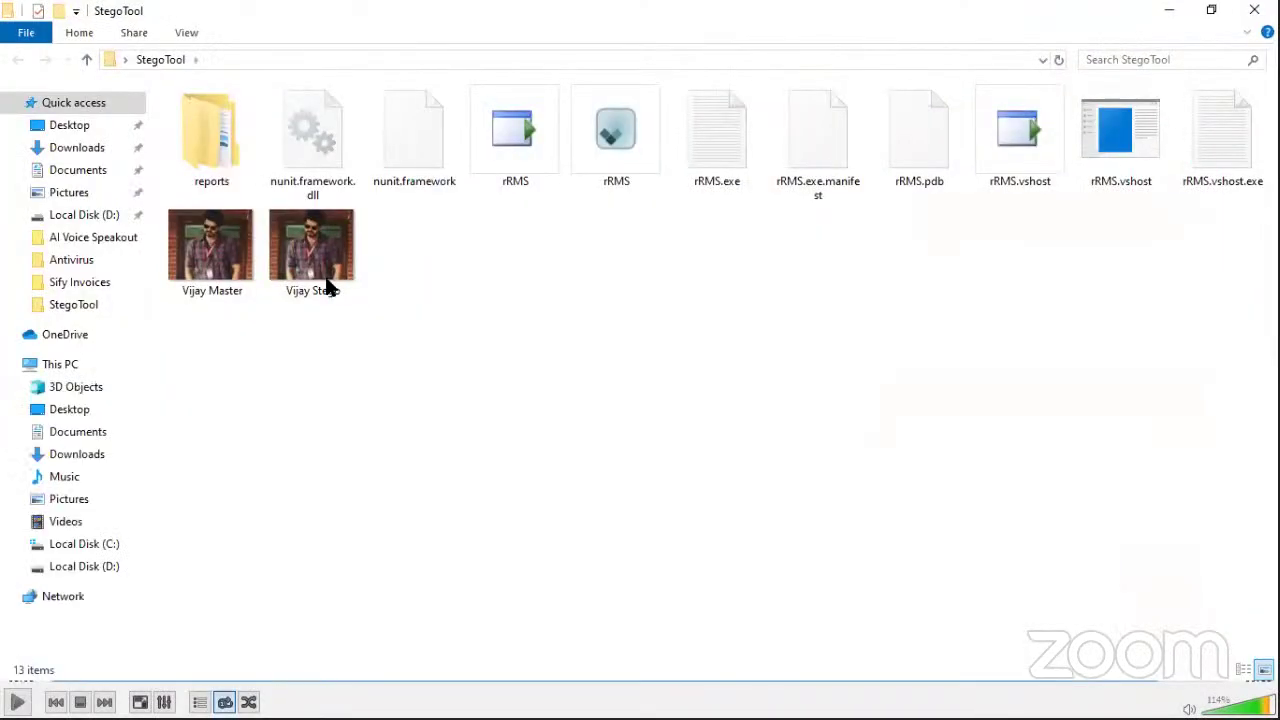
Step: Permanently delete the Vijay Stego image from the StegoTool folder
{"action": "left_click", "coordinate": [307, 279]}
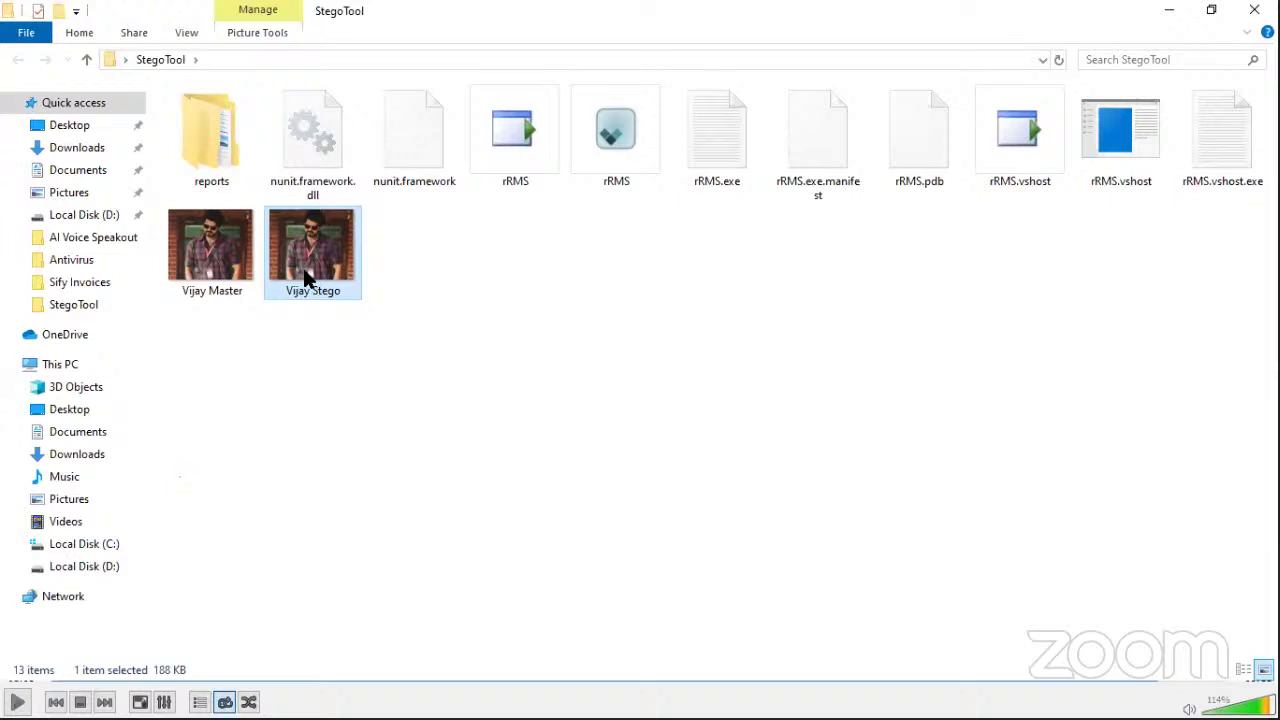
{"action": "key", "text": "shift+Delete"}
{"action": "key", "text": "Return"}
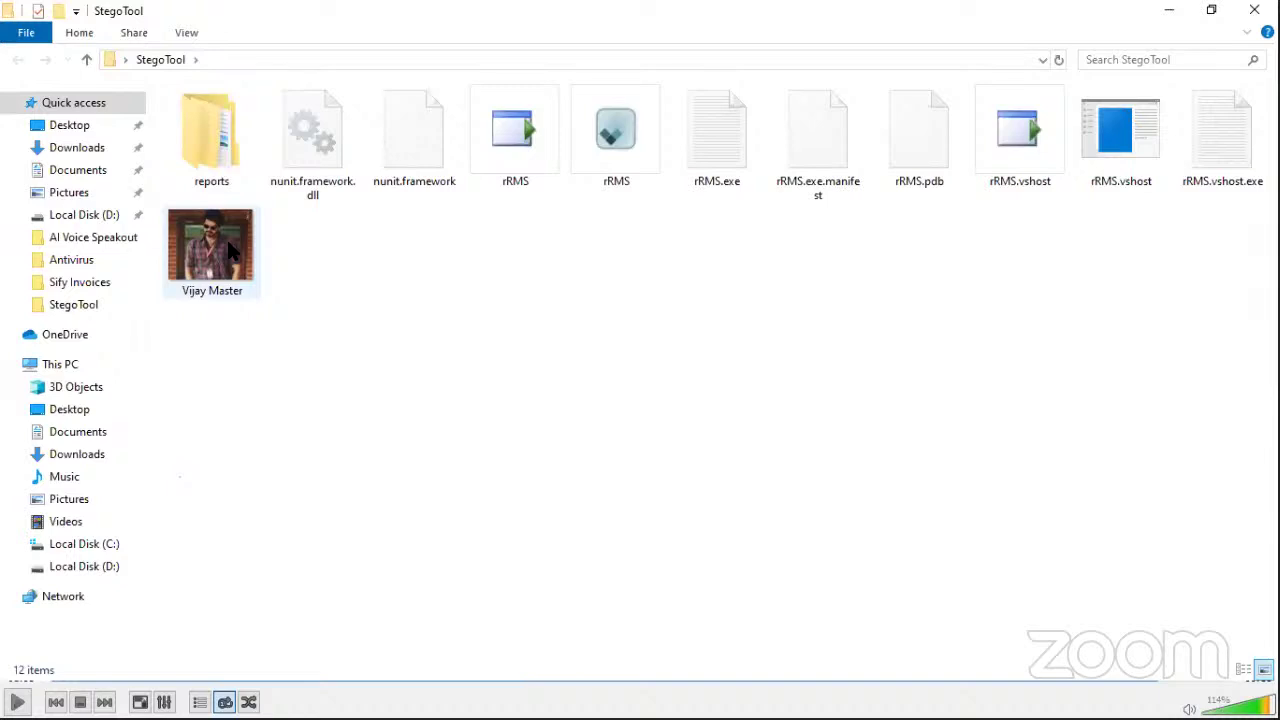
Step: Launch rRMS from StegoTool and show the Images services list in imgAuth Server
{"action": "left_click", "coordinate": [610, 153]}
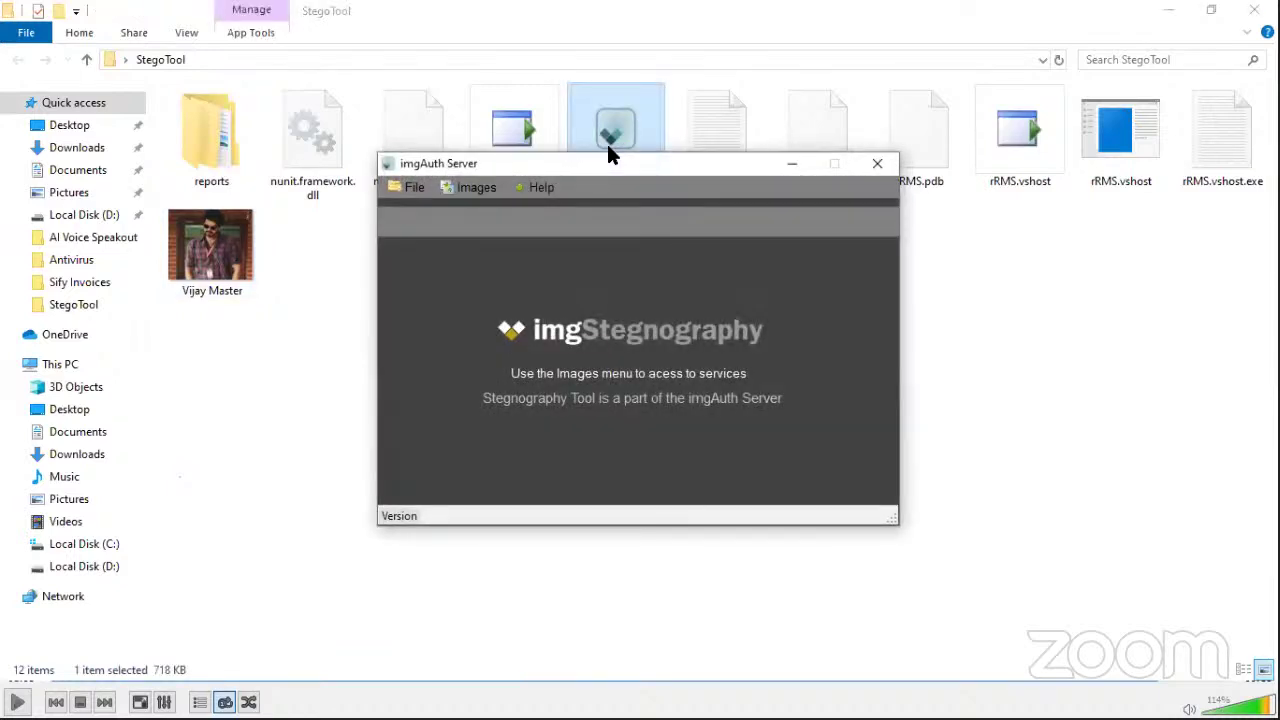
{"action": "left_click", "coordinate": [479, 196]}
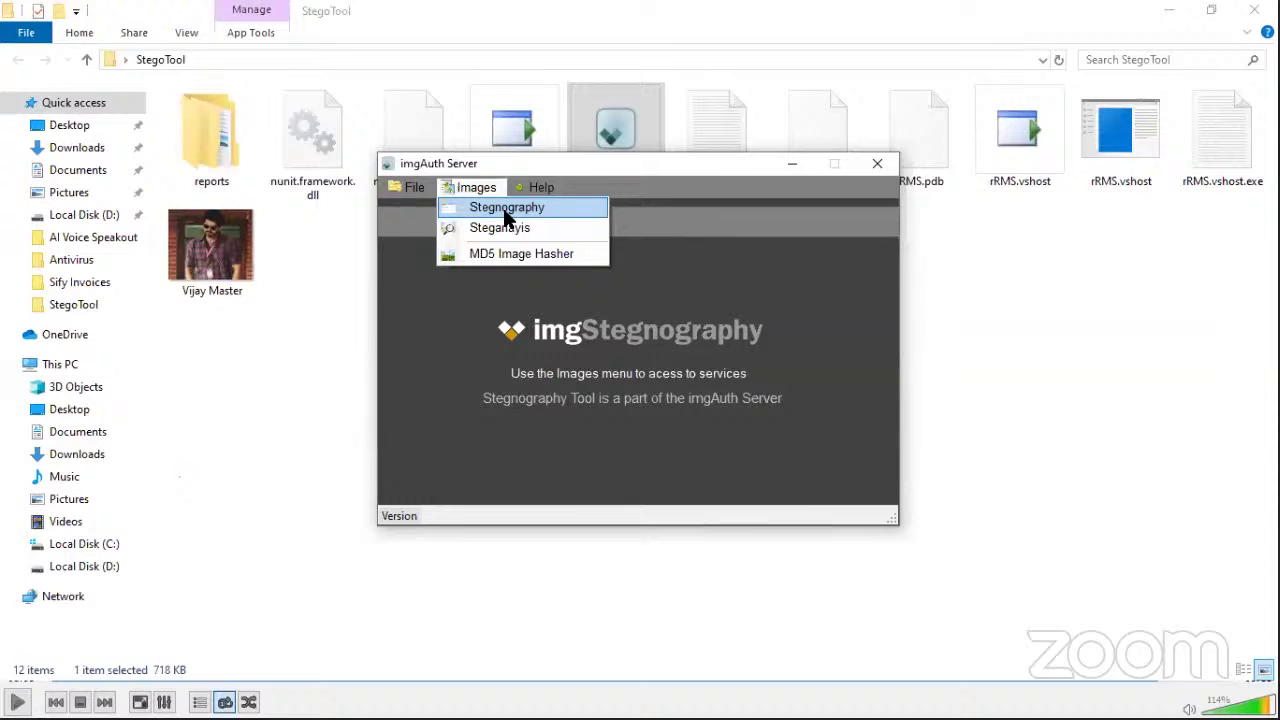
Step: In the Stegnography tool, load Vijay Master as cover image and type the message 'HiBe ready fror attch'
{"action": "left_click", "coordinate": [503, 208]}
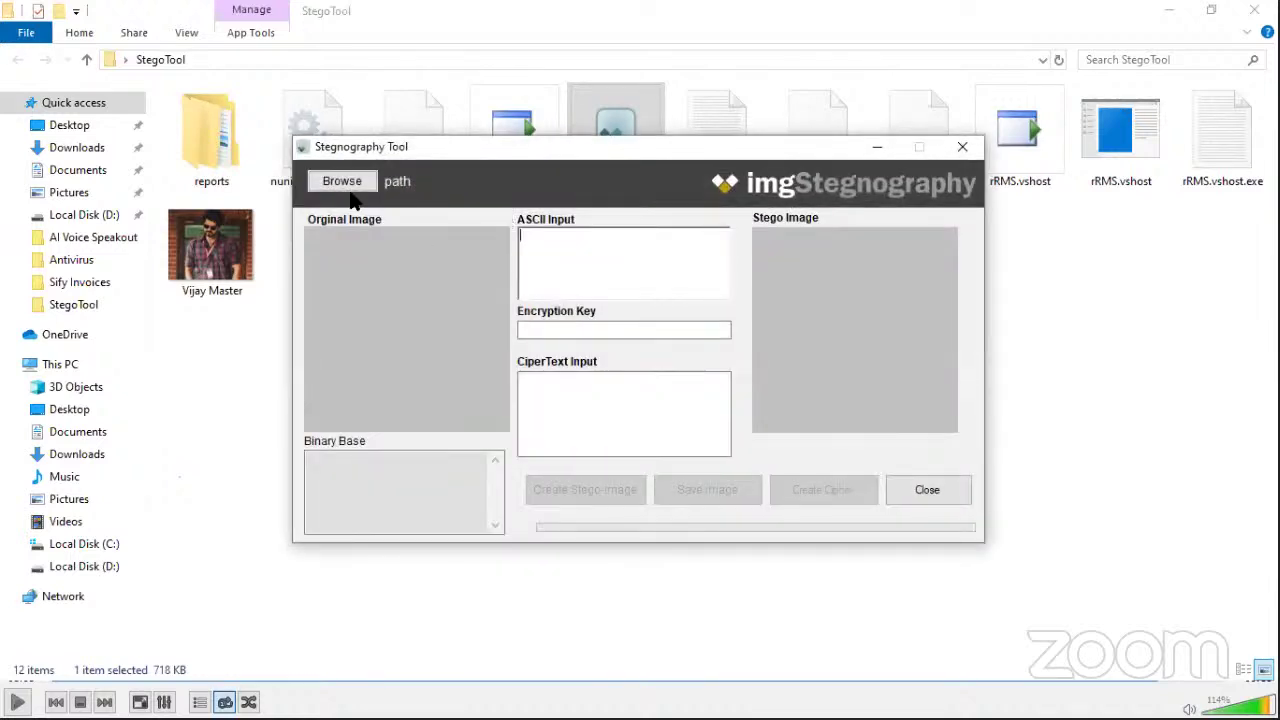
{"action": "left_click", "coordinate": [350, 185]}
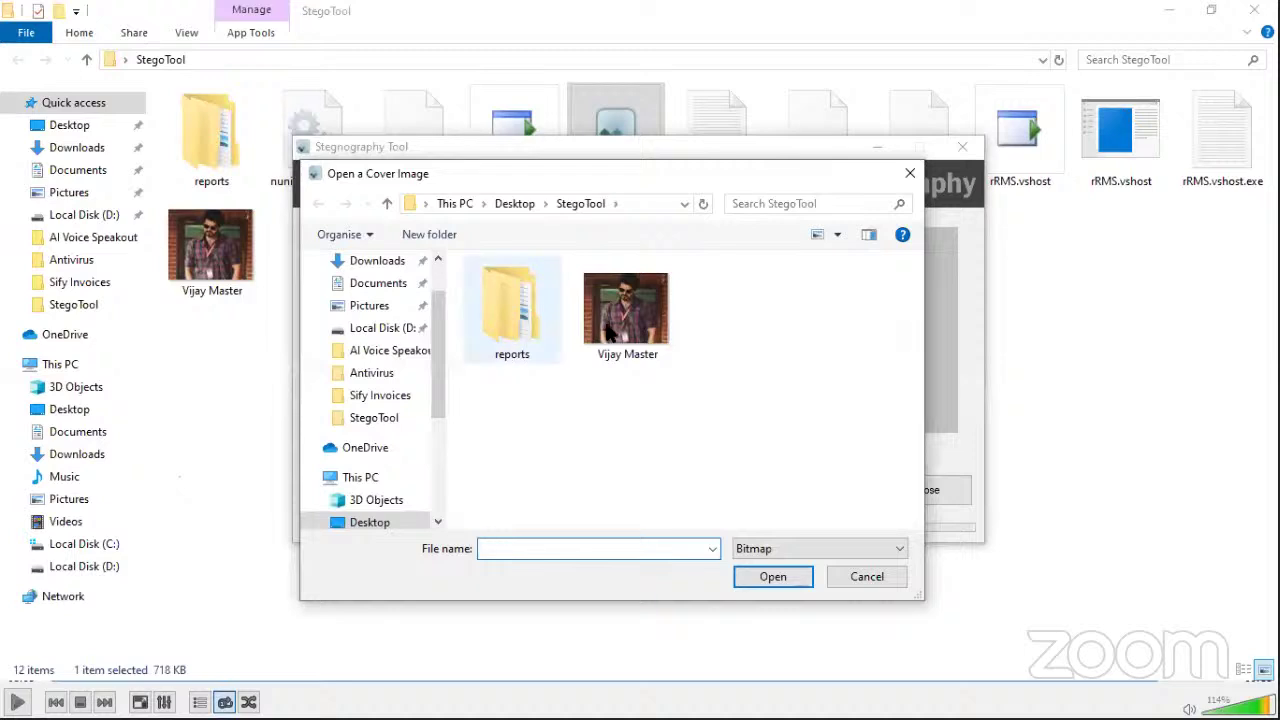
{"action": "double_click", "coordinate": [612, 330]}
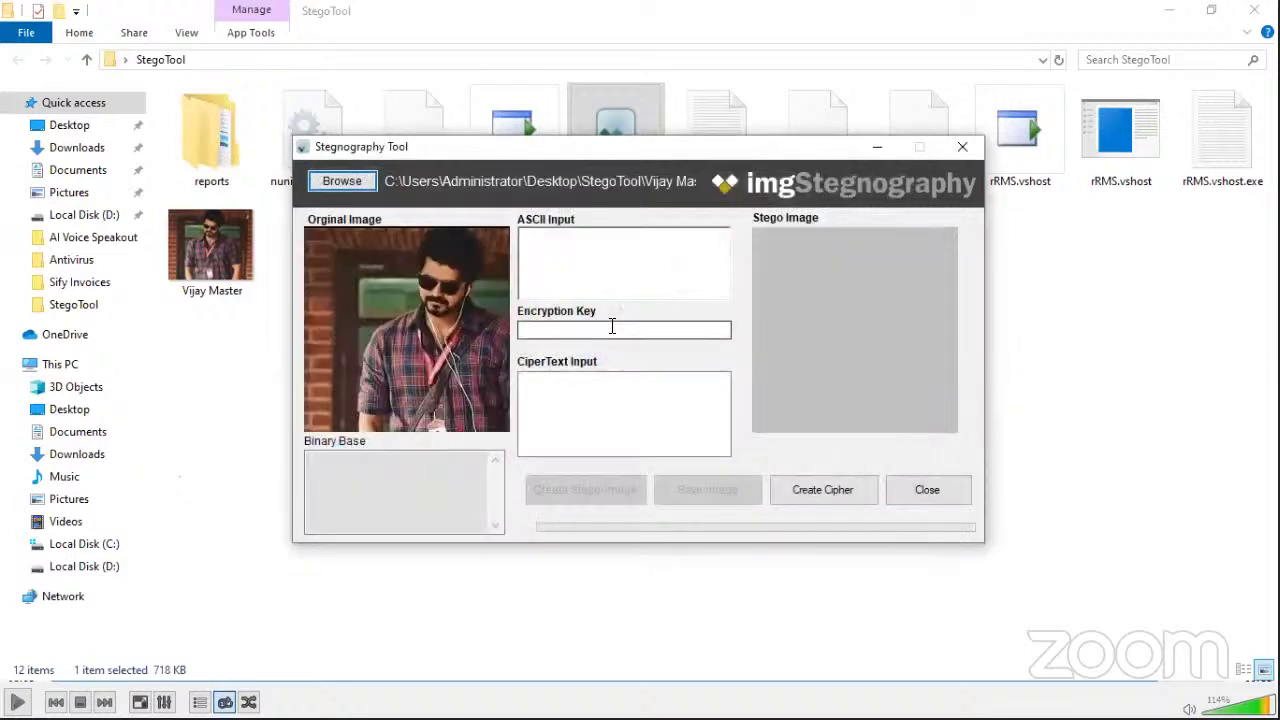
{"action": "left_click", "coordinate": [595, 284]}
{"action": "type", "text": "Hi."}
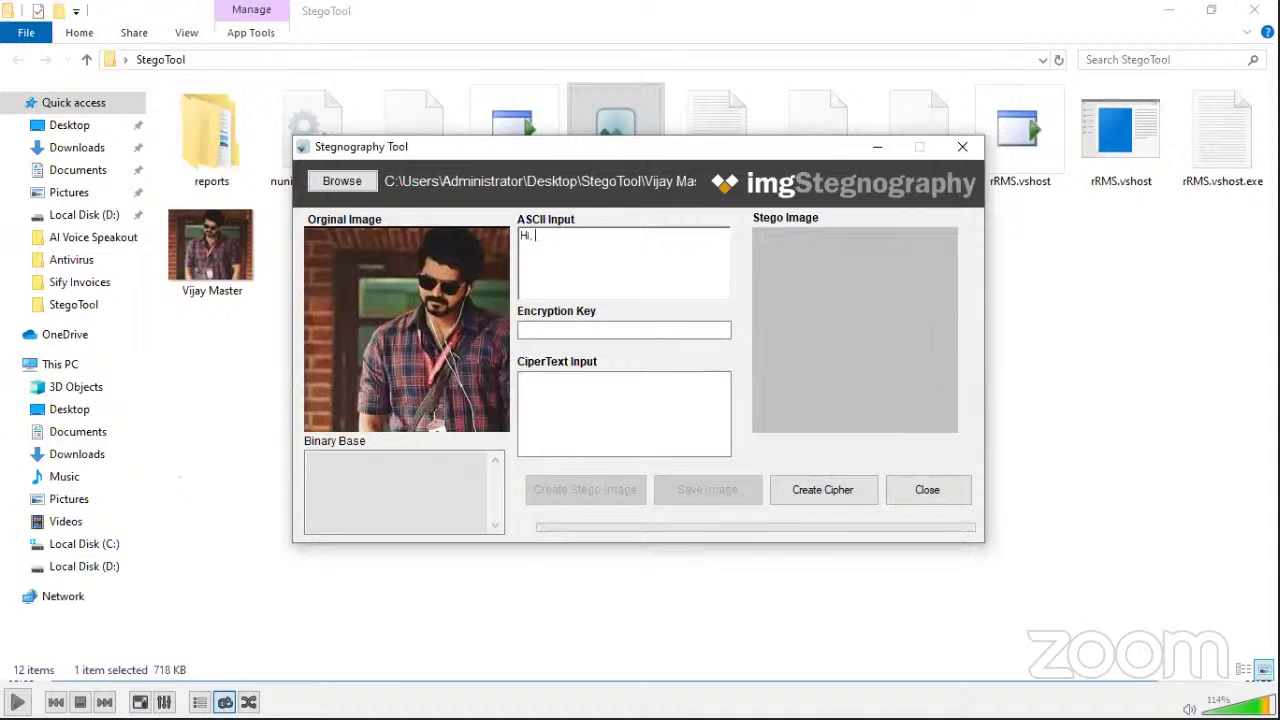
{"action": "type", "text": "Be ready fr"}
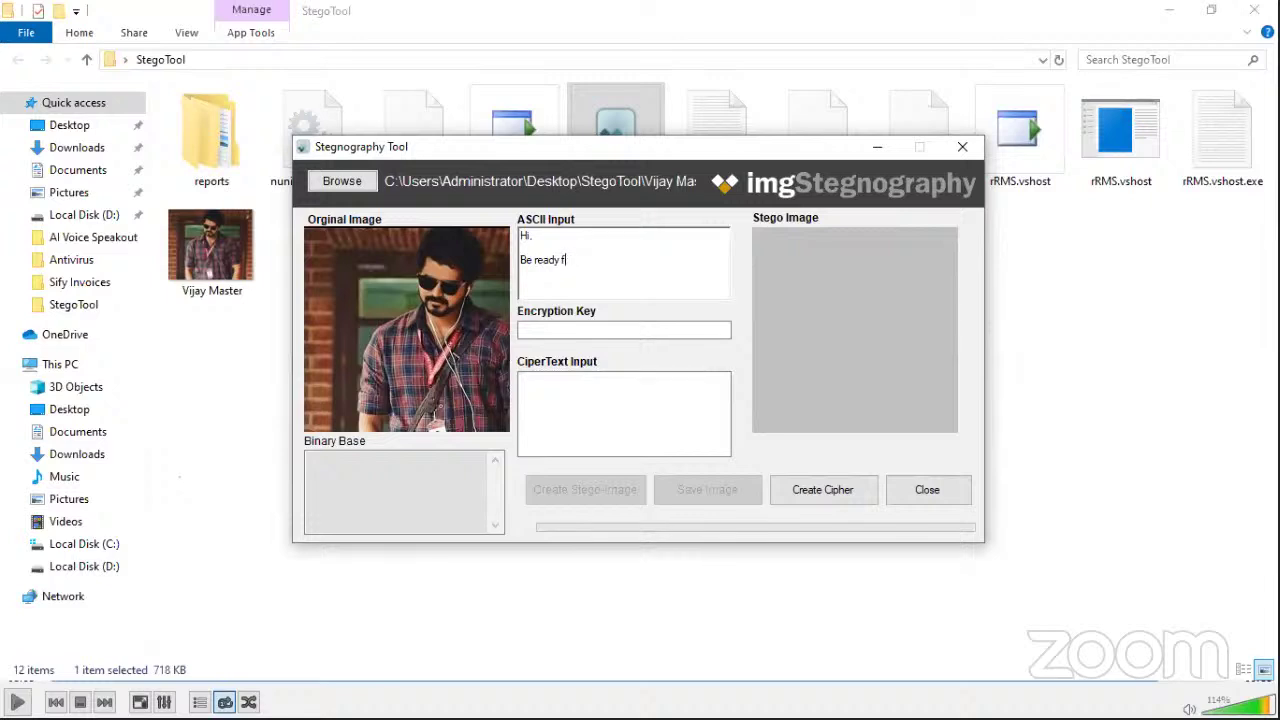
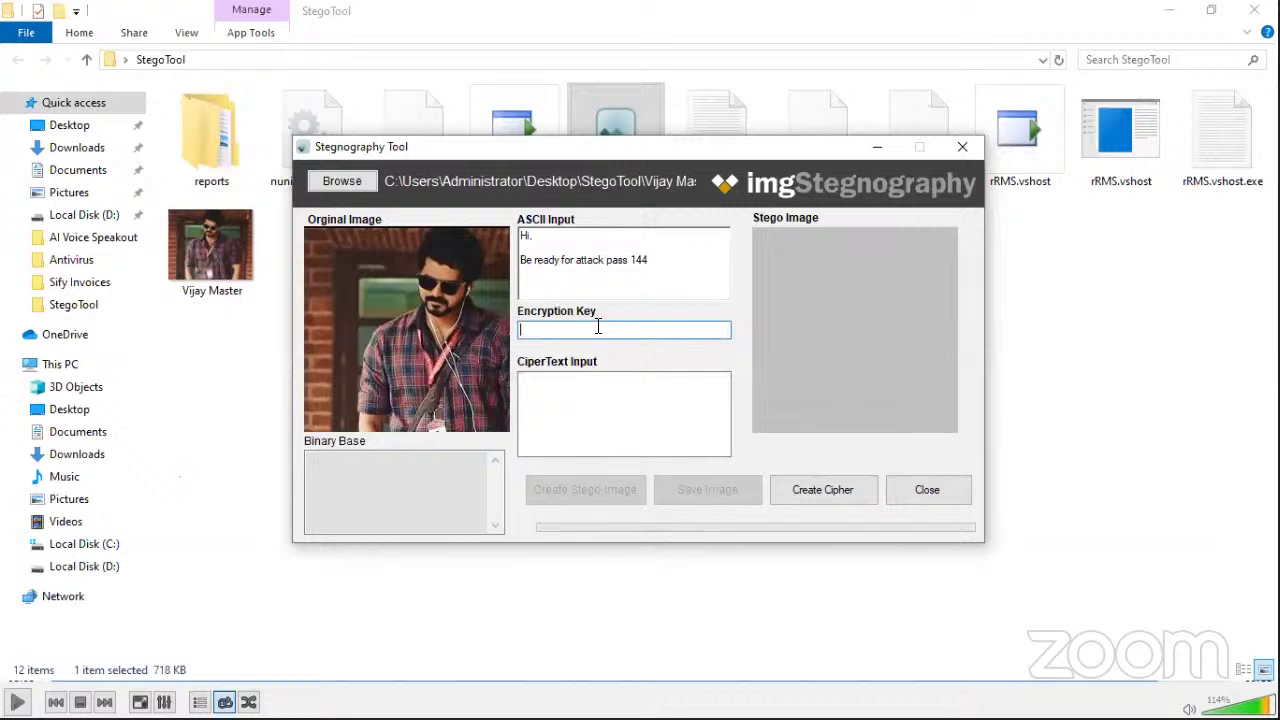
Step: Enter the encryption key for the message 'Hi, Be ready for attack pass 144'
{"action": "type", "text": "1@3456"}
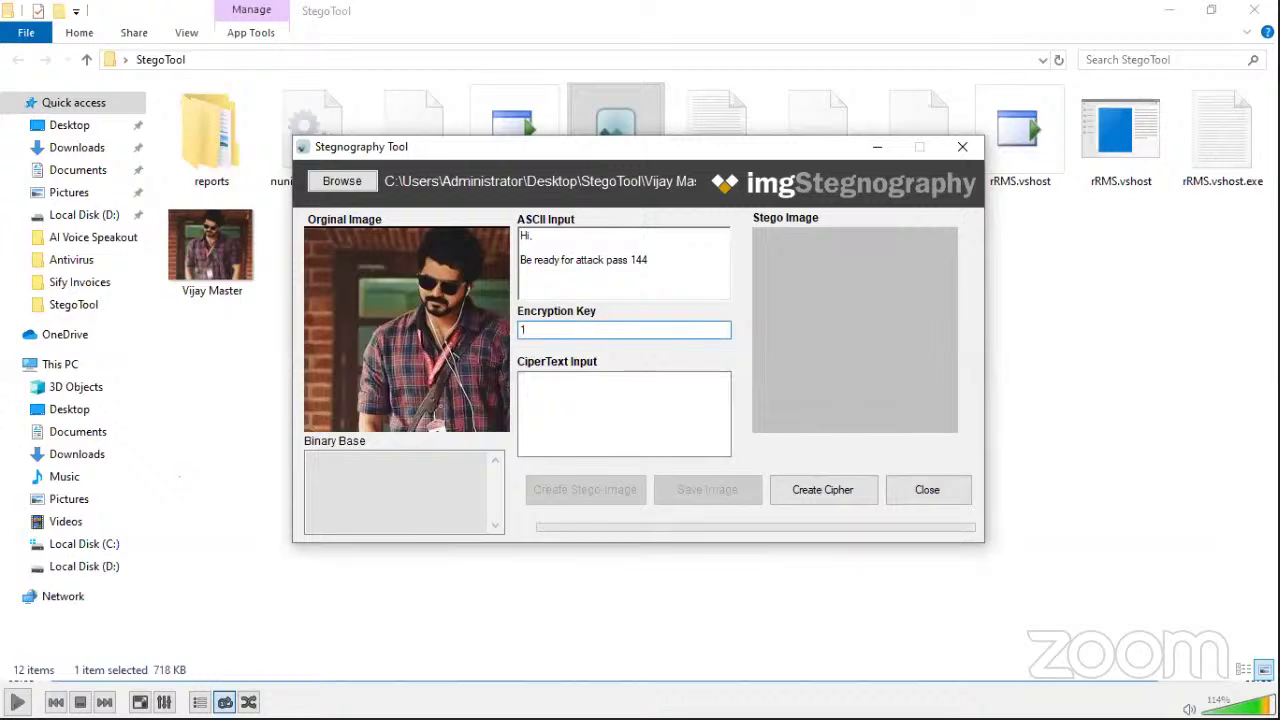
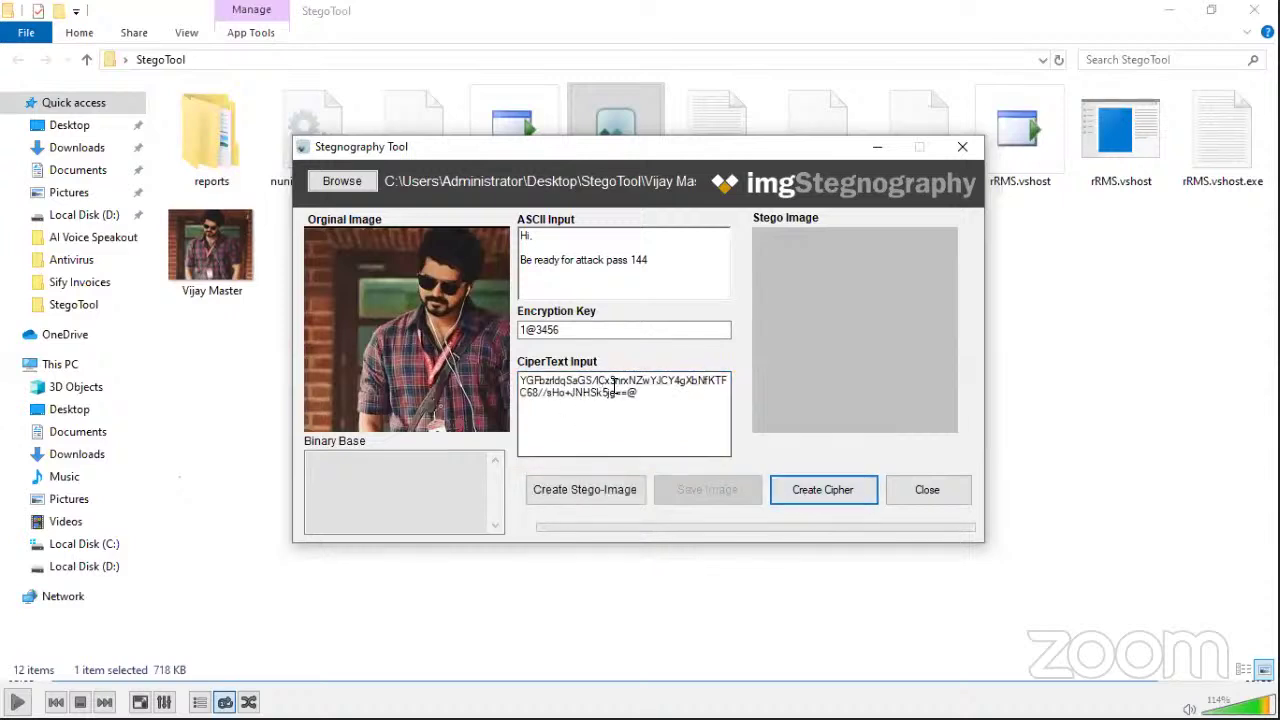
Step: Select the full cipher text and embed it into the photo as a stego image, listing its binary
{"action": "left_click_drag", "start_coordinate": [662, 410], "coordinate": [508, 380]}
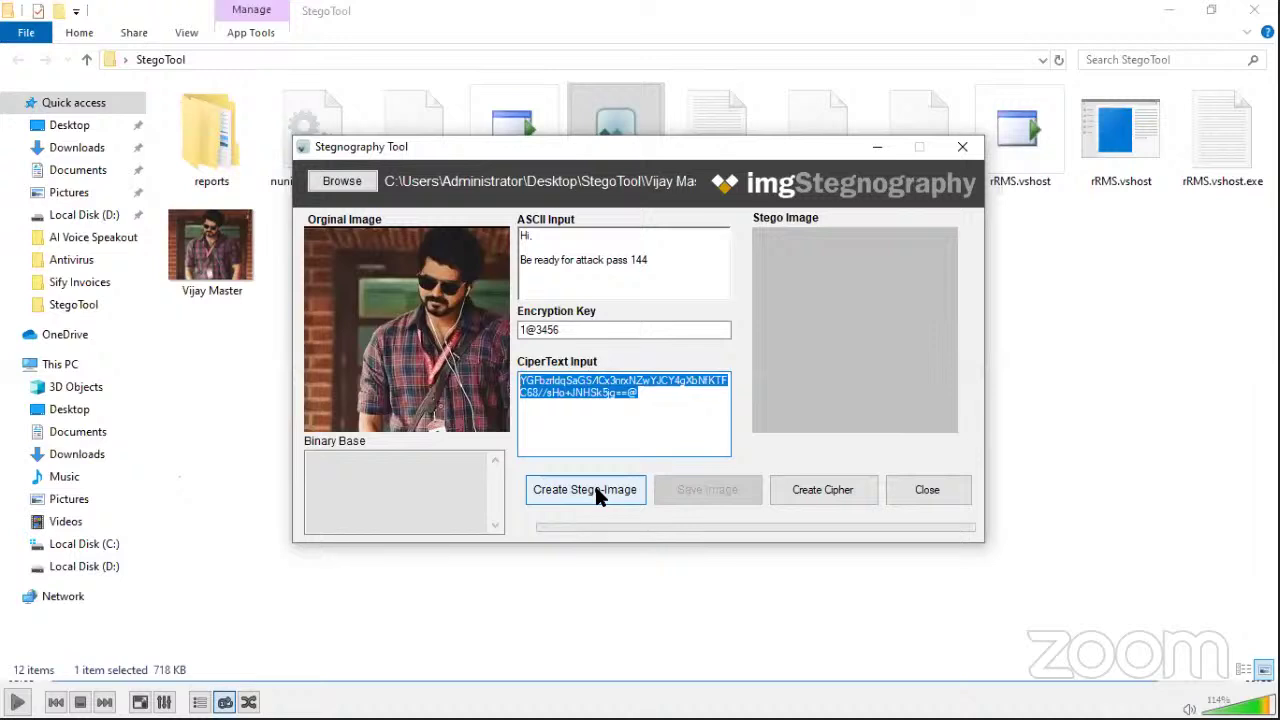
{"action": "left_click", "coordinate": [597, 494]}
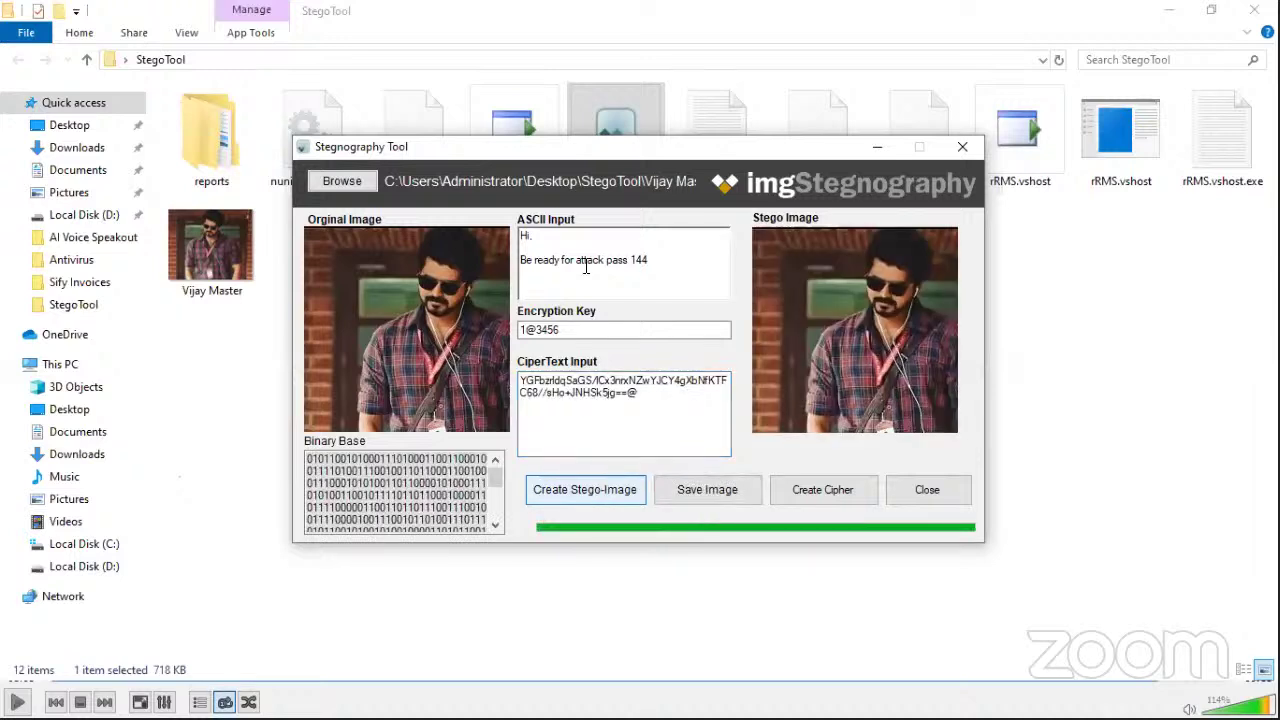
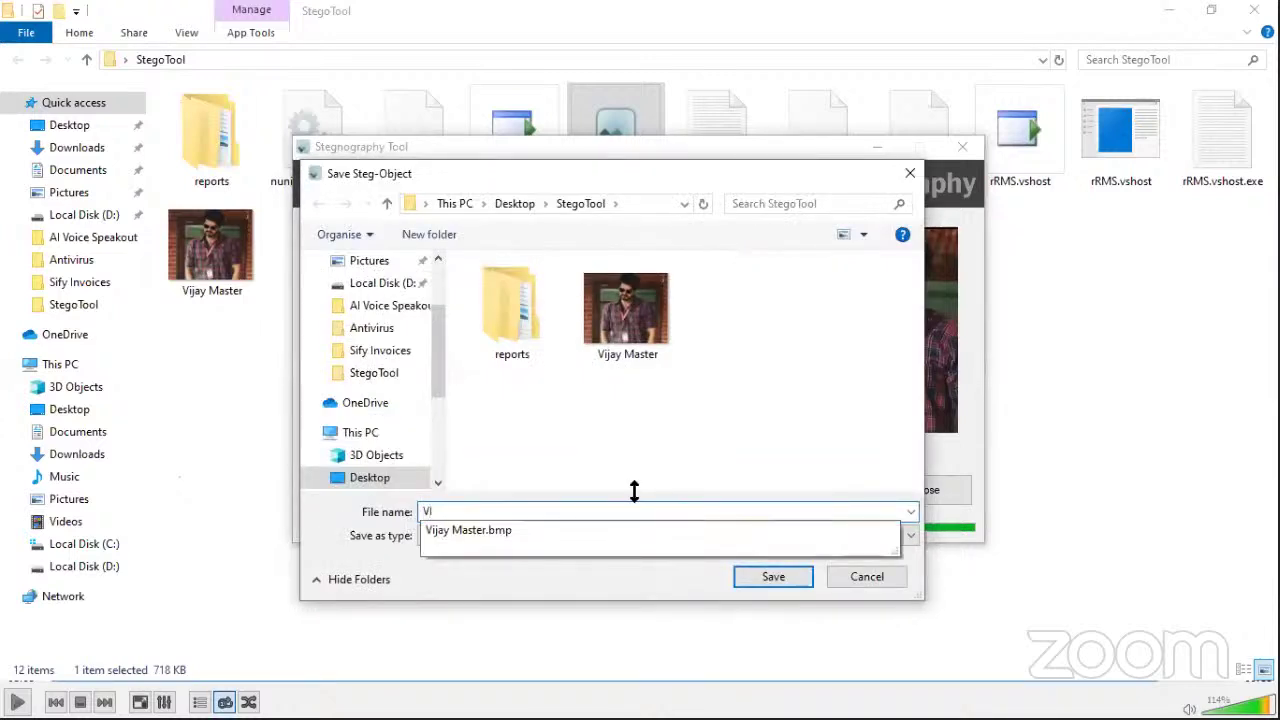
Step: Save the stego image as 'Viay Stego' with Bitmap type, then acknowledge the saved message
{"action": "type", "text": "iay"}
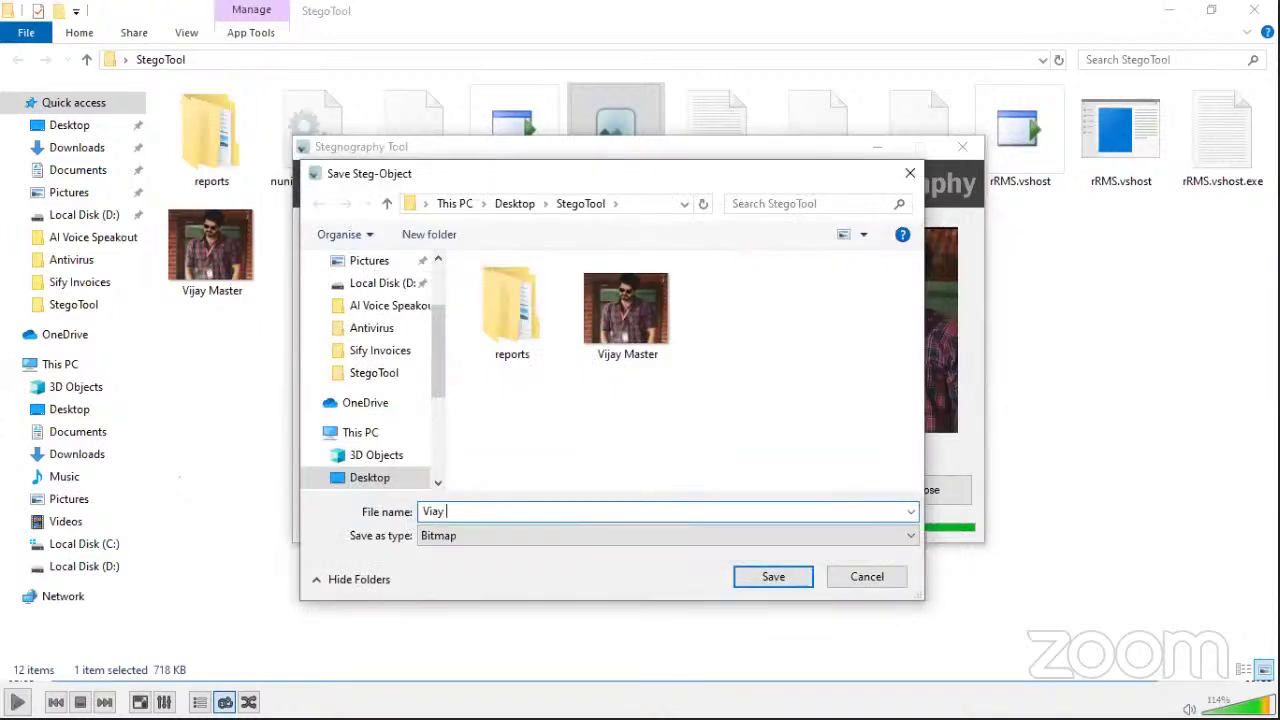
{"action": "type", "text": " Stego"}
{"action": "key", "text": "Tab"}
{"action": "left_click", "coordinate": [742, 580]}
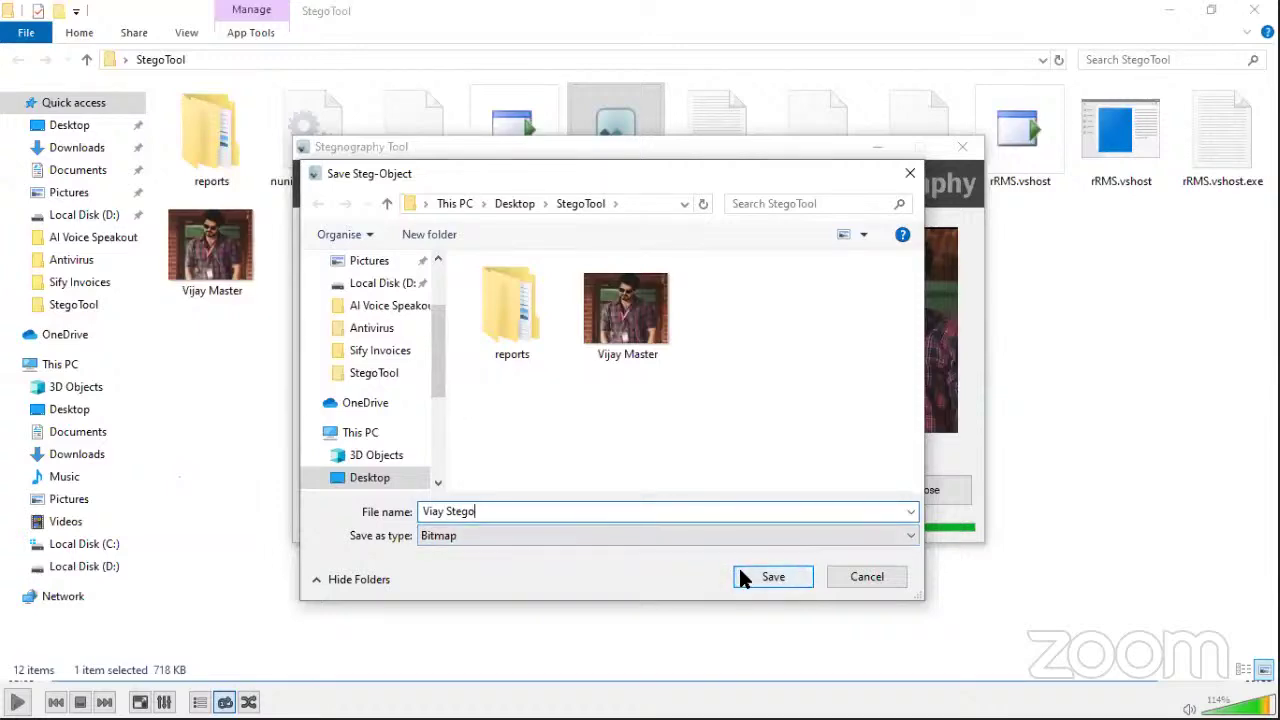
{"action": "left_click", "coordinate": [745, 578]}
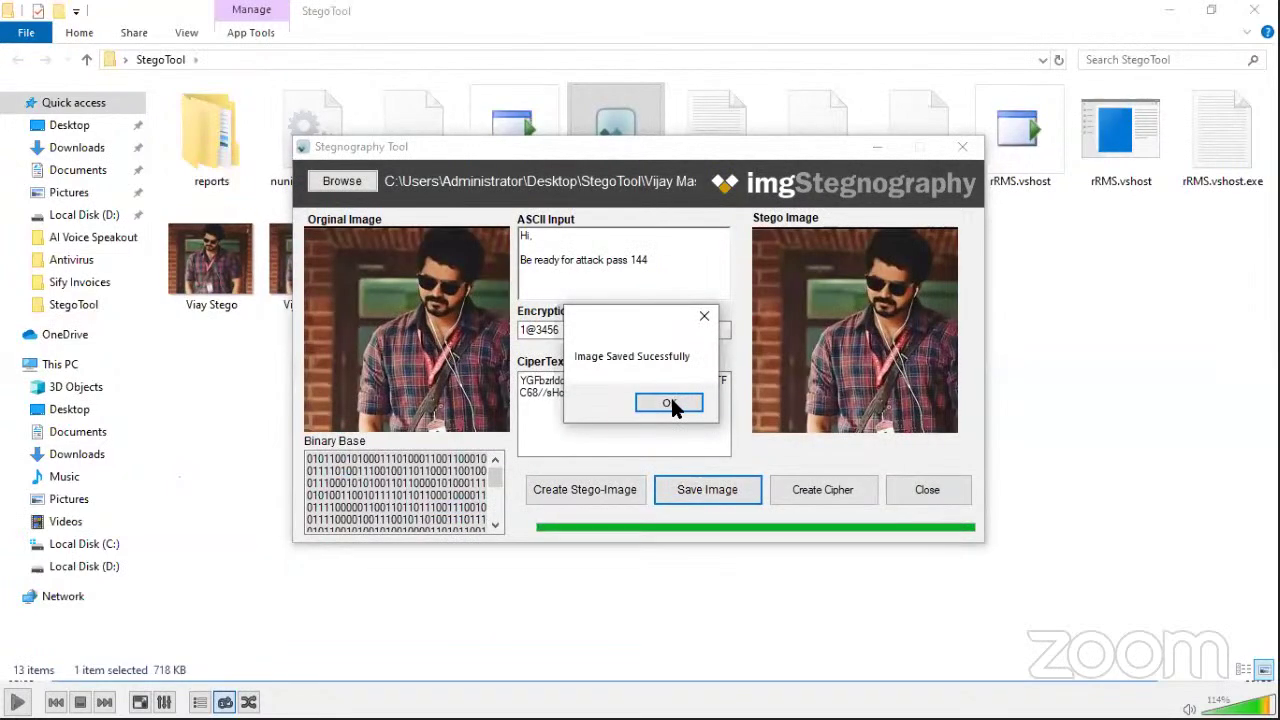
{"action": "left_click", "coordinate": [669, 403]}
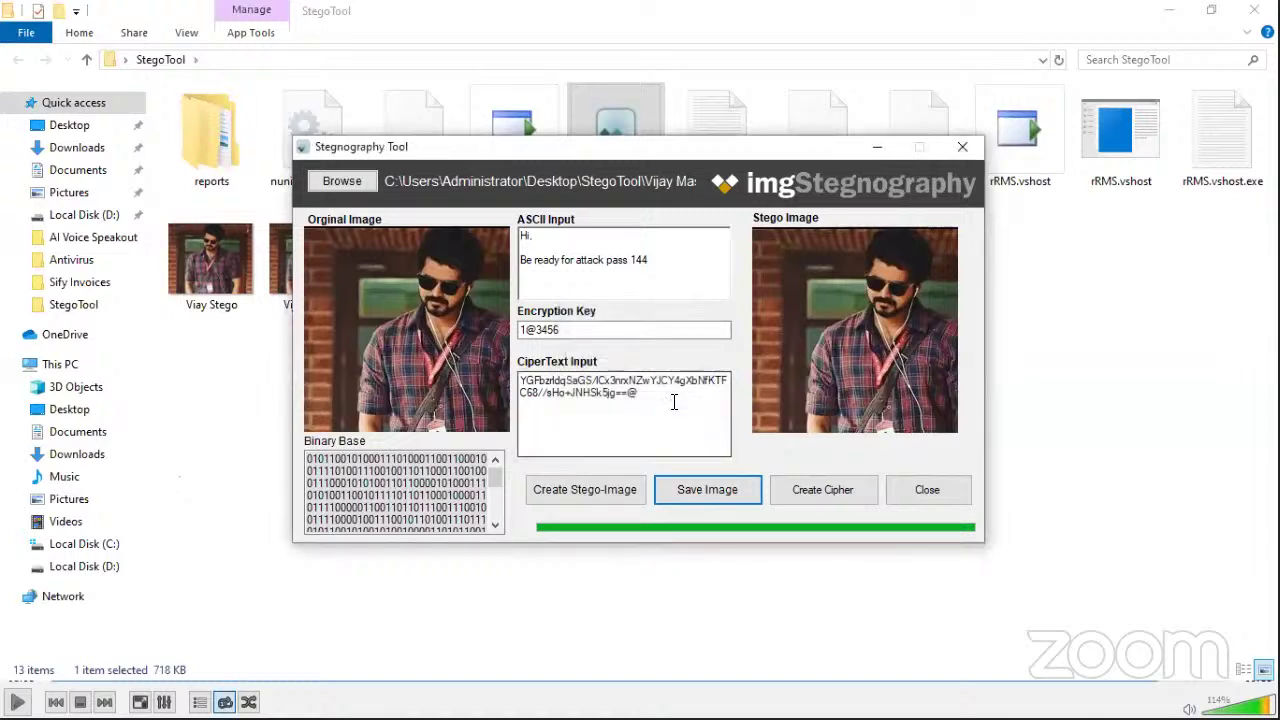
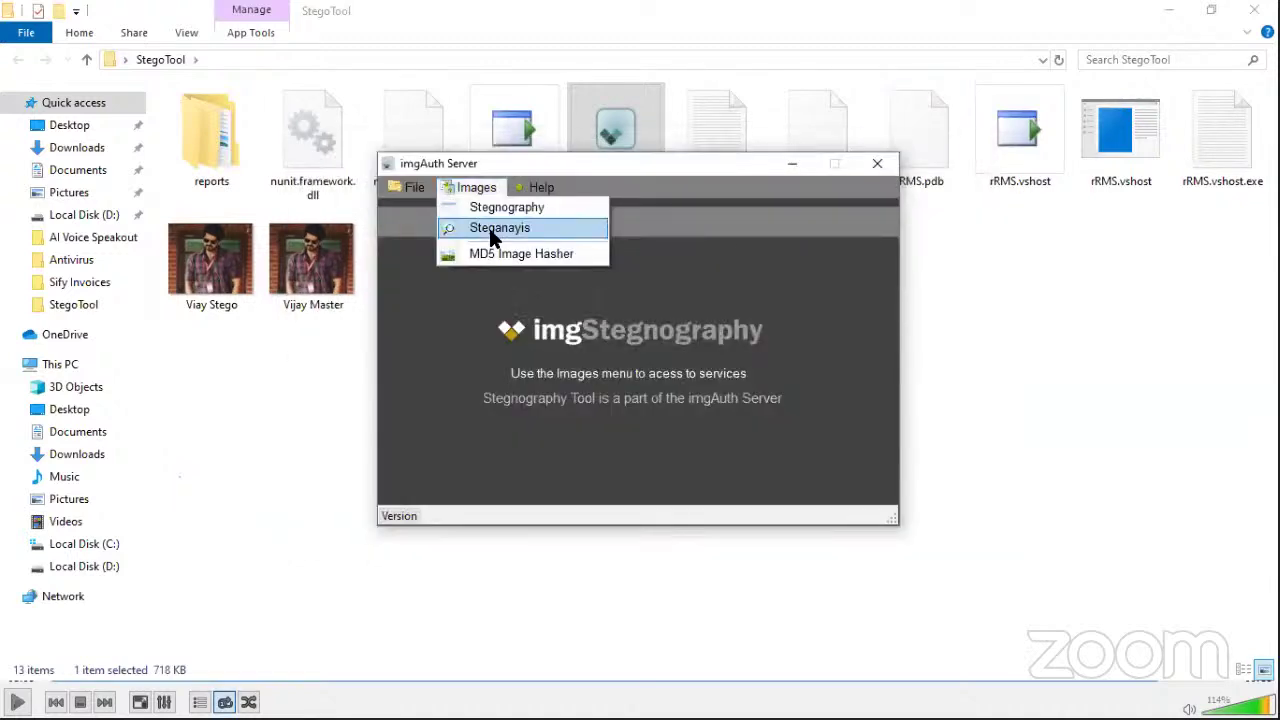
Step: Open the Steganalysis tool from Images and enter the symmetric key
{"action": "left_click", "coordinate": [489, 228]}
{"action": "left_click", "coordinate": [492, 231]}
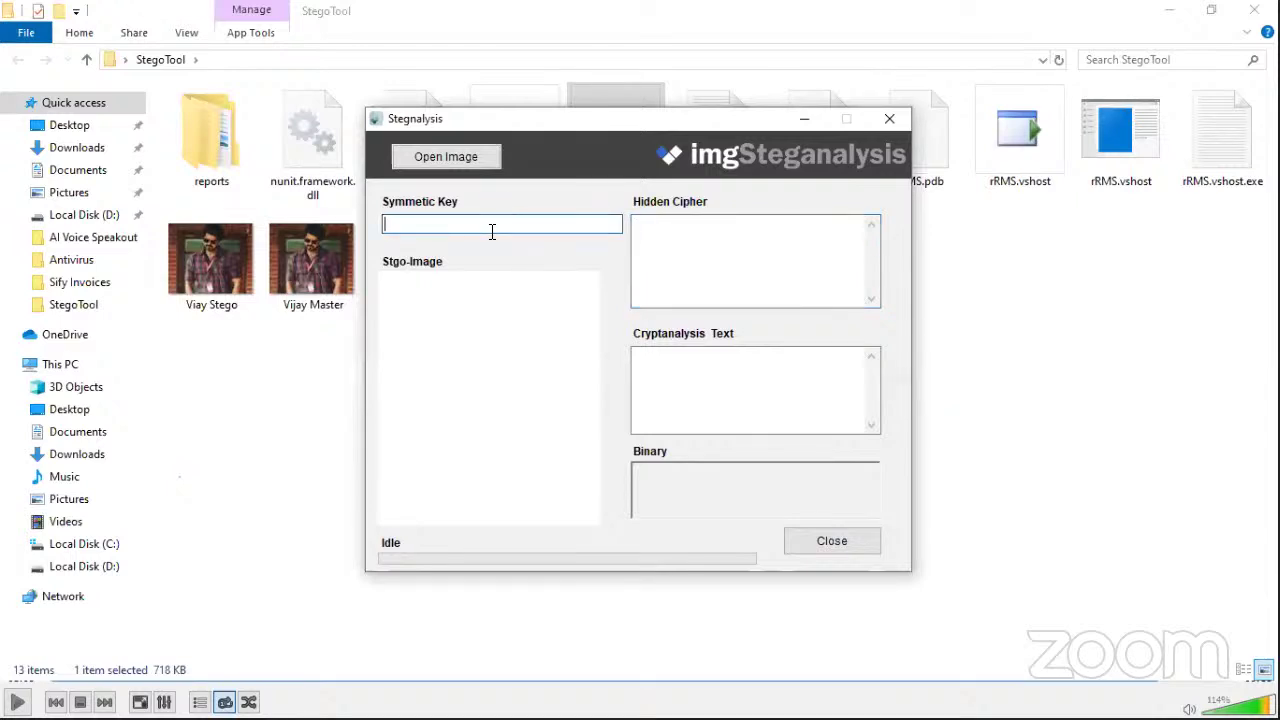
{"action": "type", "text": "1@3456"}
Step: Load the Viay Stego image to extract and decrypt its hidden cipher
{"action": "left_click", "coordinate": [460, 157]}
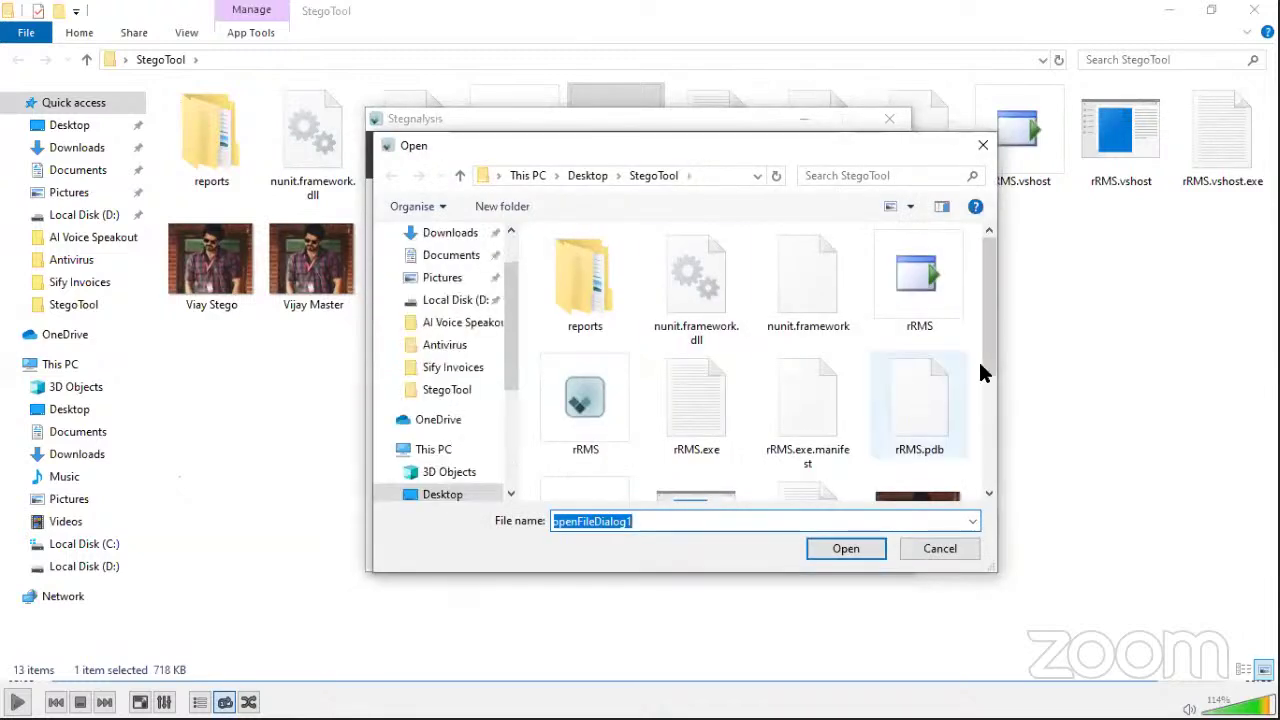
{"action": "scroll", "coordinate": [980, 371], "scroll_direction": "down", "scroll_amount": 1}
{"action": "scroll", "coordinate": [997, 460], "scroll_direction": "down", "scroll_amount": 1}
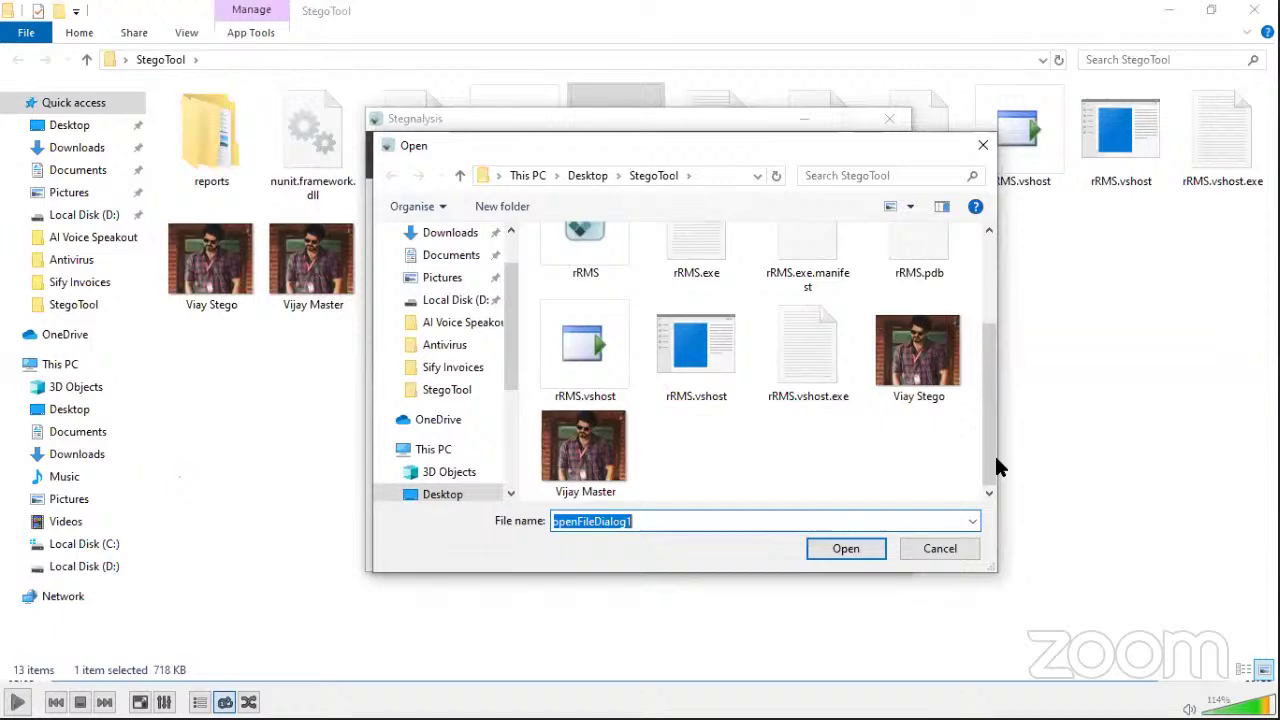
{"action": "left_click", "coordinate": [929, 372]}
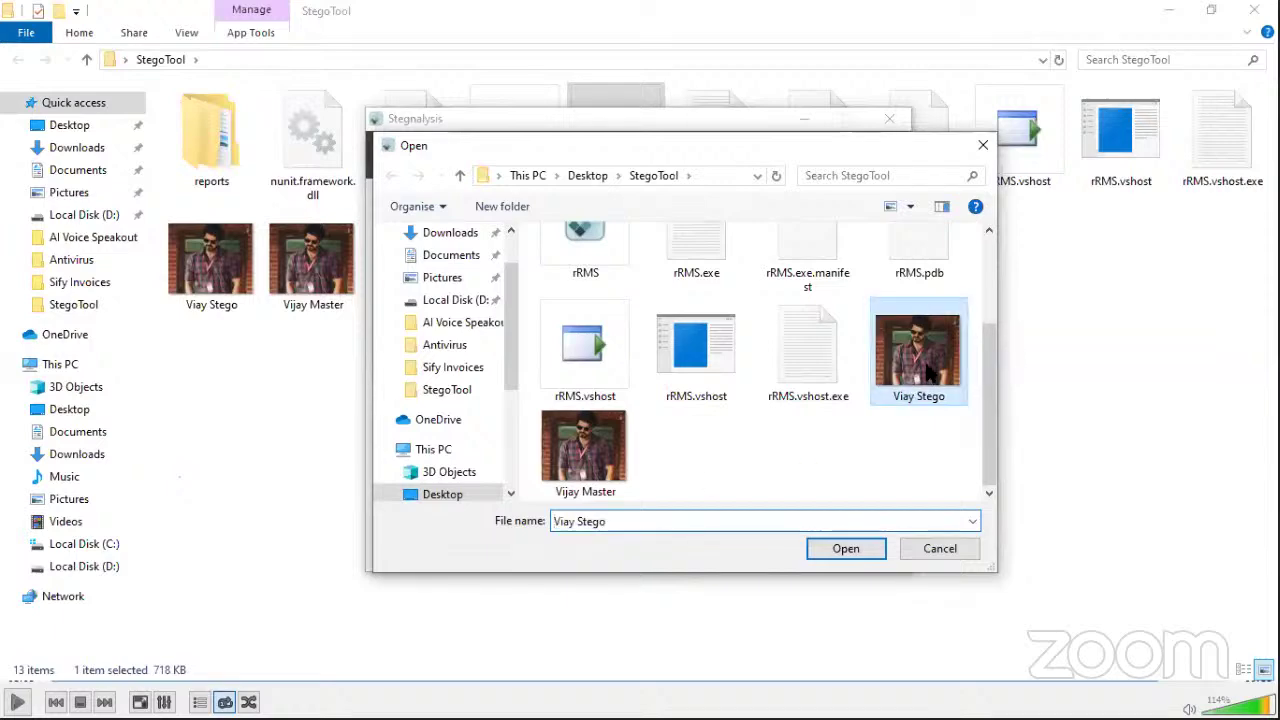
{"action": "left_click", "coordinate": [856, 553]}
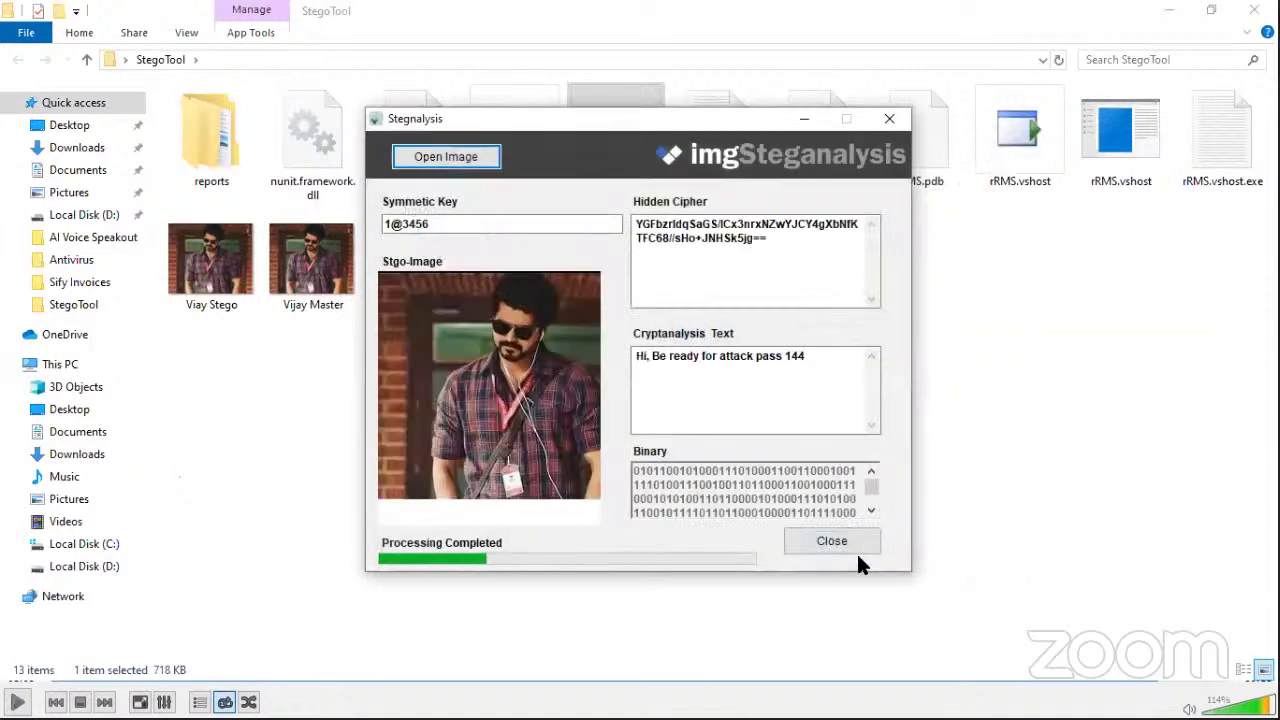
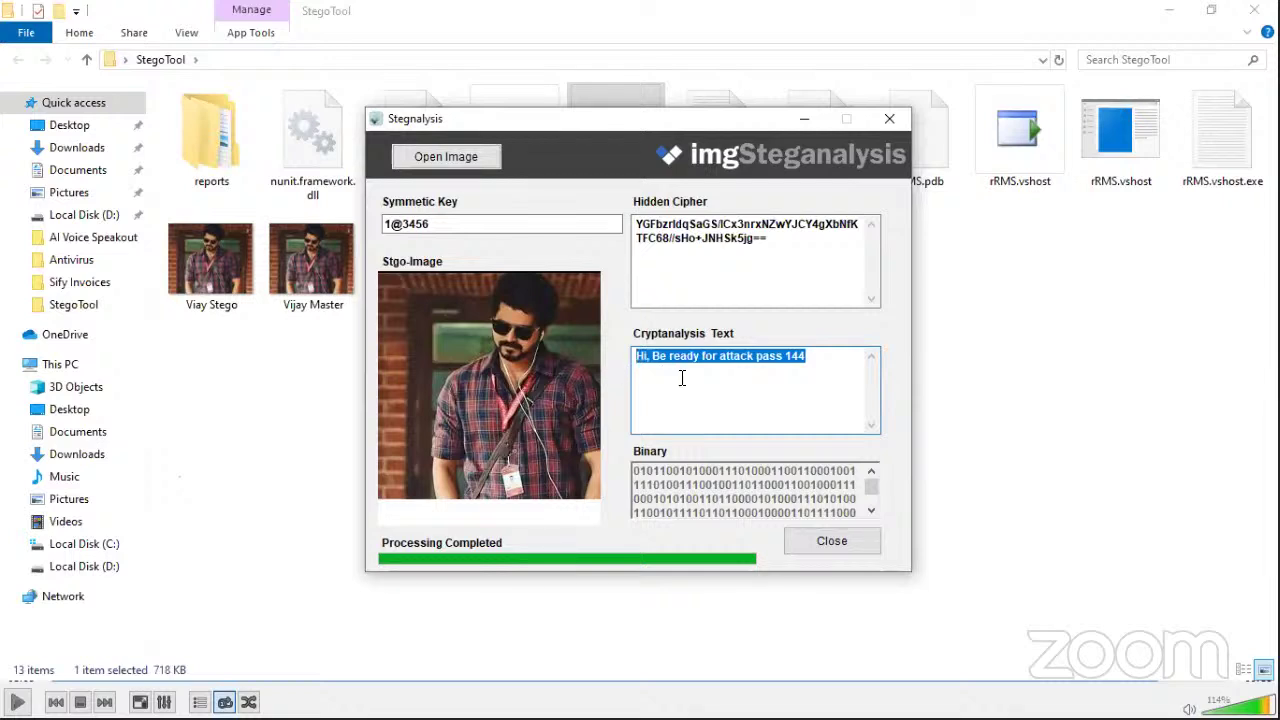
Step: Deselect the decoded hidden message in the Cryptanalysis Text box of the Stegnalysis window
{"action": "left_click", "coordinate": [681, 377]}
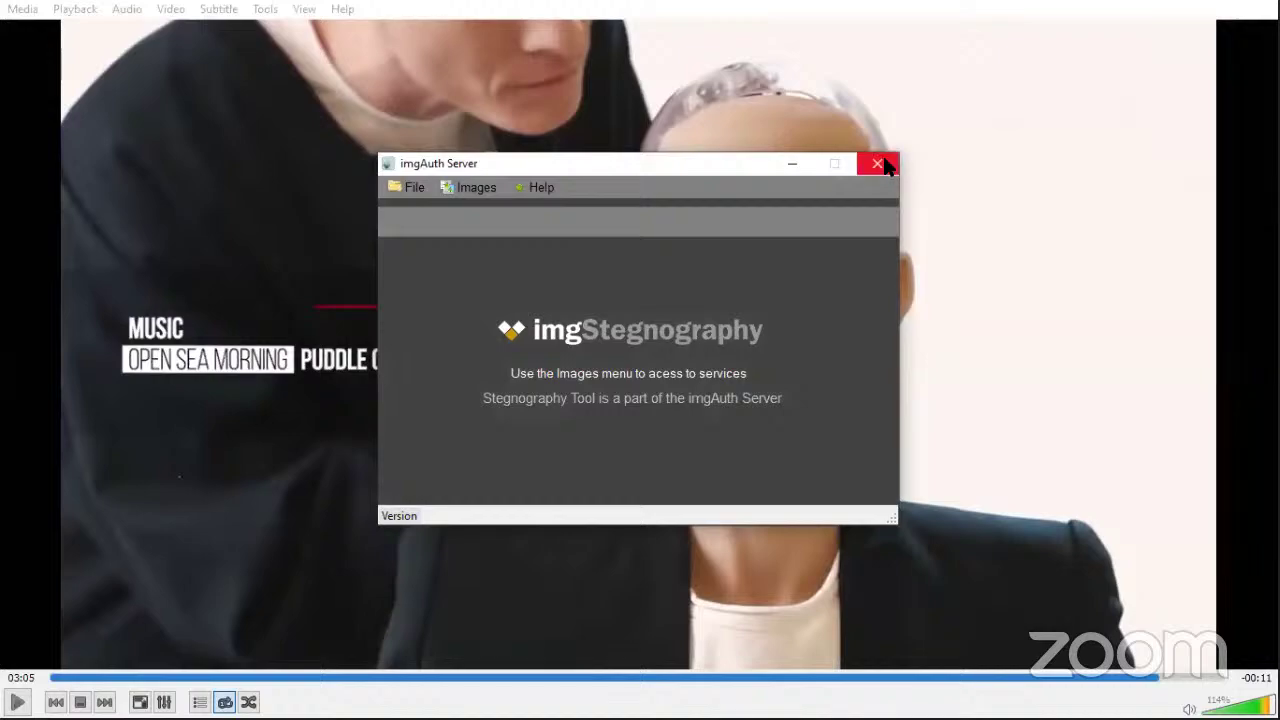
Step: Close the imgAuth Server tool and leave VLC full-screen playback
{"action": "left_click", "coordinate": [878, 164]}
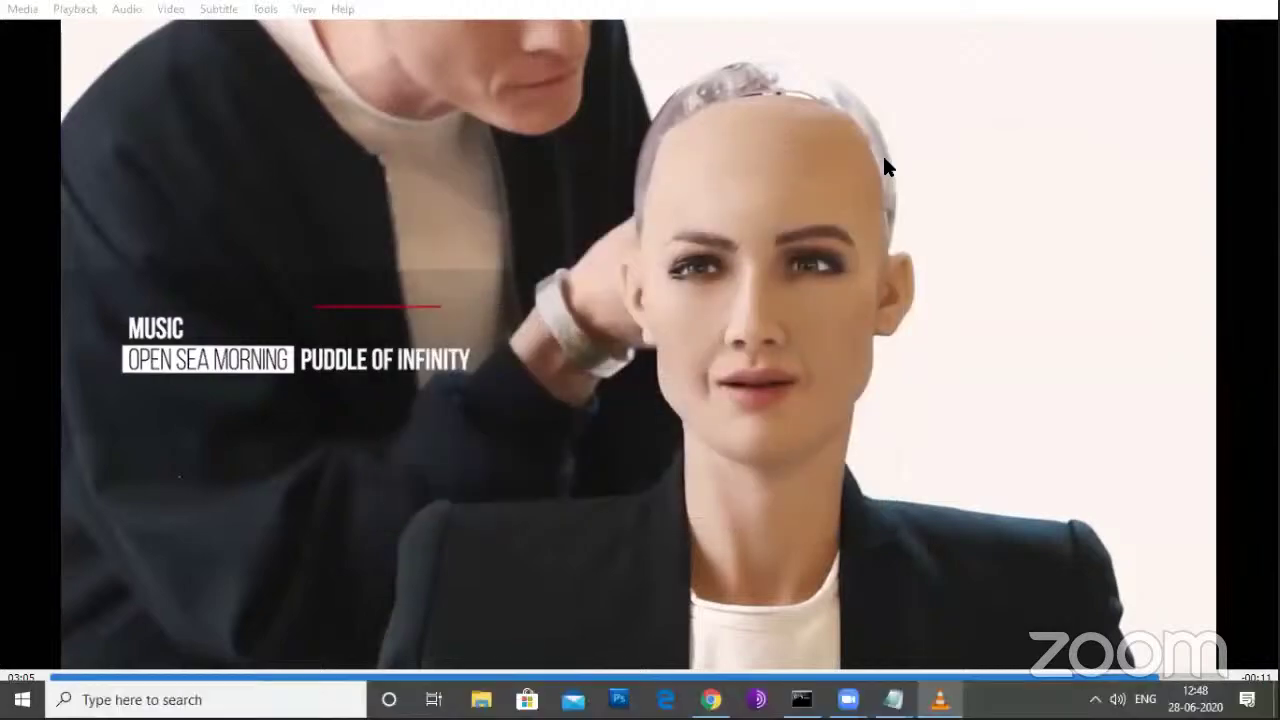
{"action": "key", "text": "super+d"}
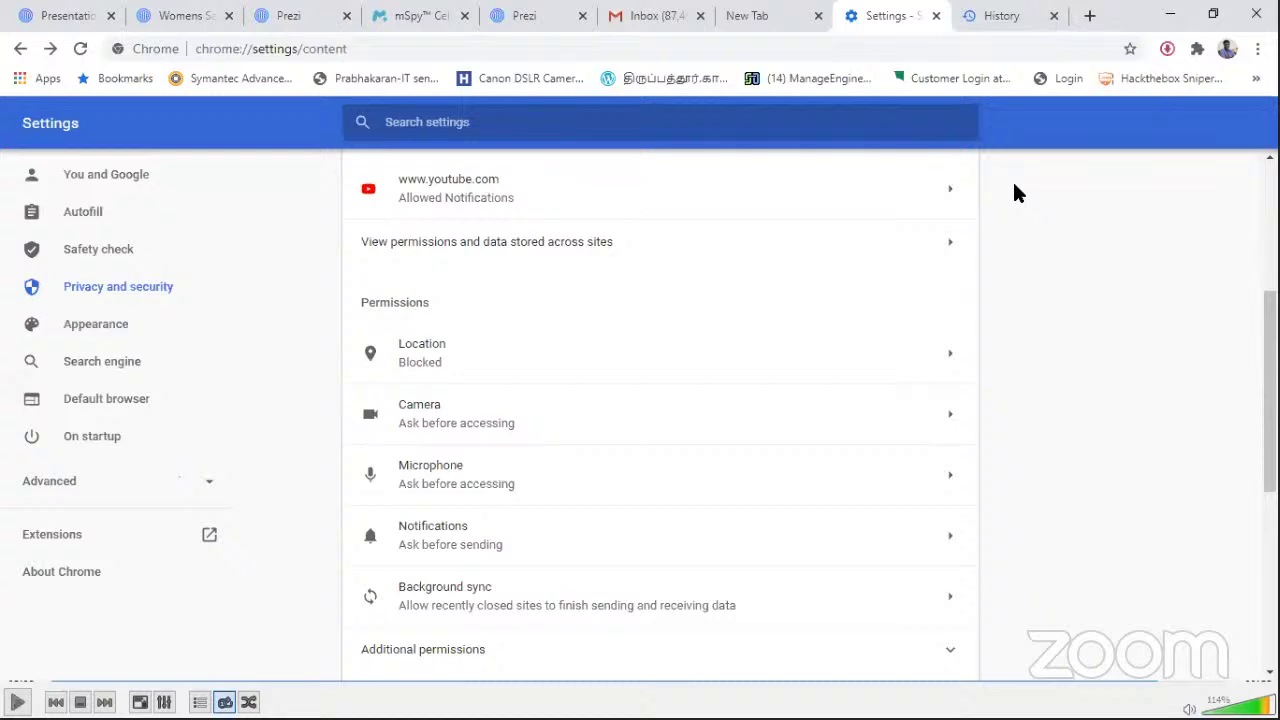
Step: Close Chrome's Settings and History tabs and switch to the Prezi editor tab
{"action": "key", "text": "ctrl+w"}
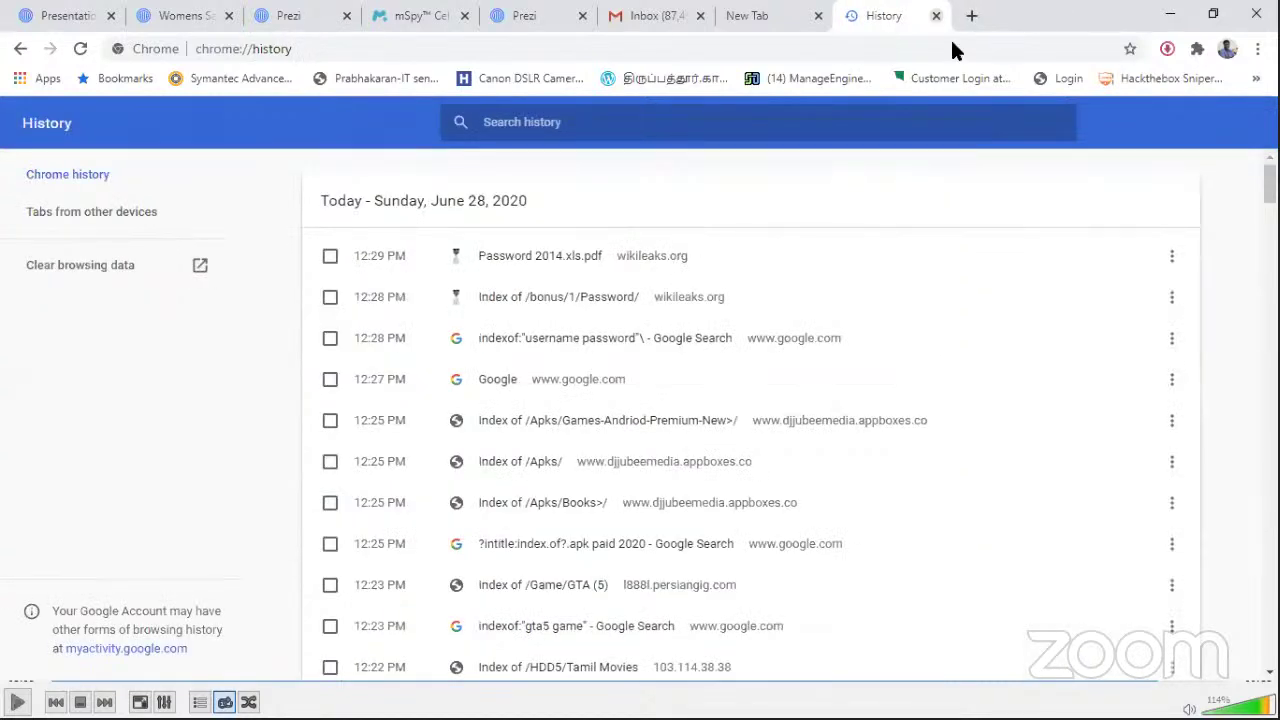
{"action": "key", "text": "ctrl+w"}
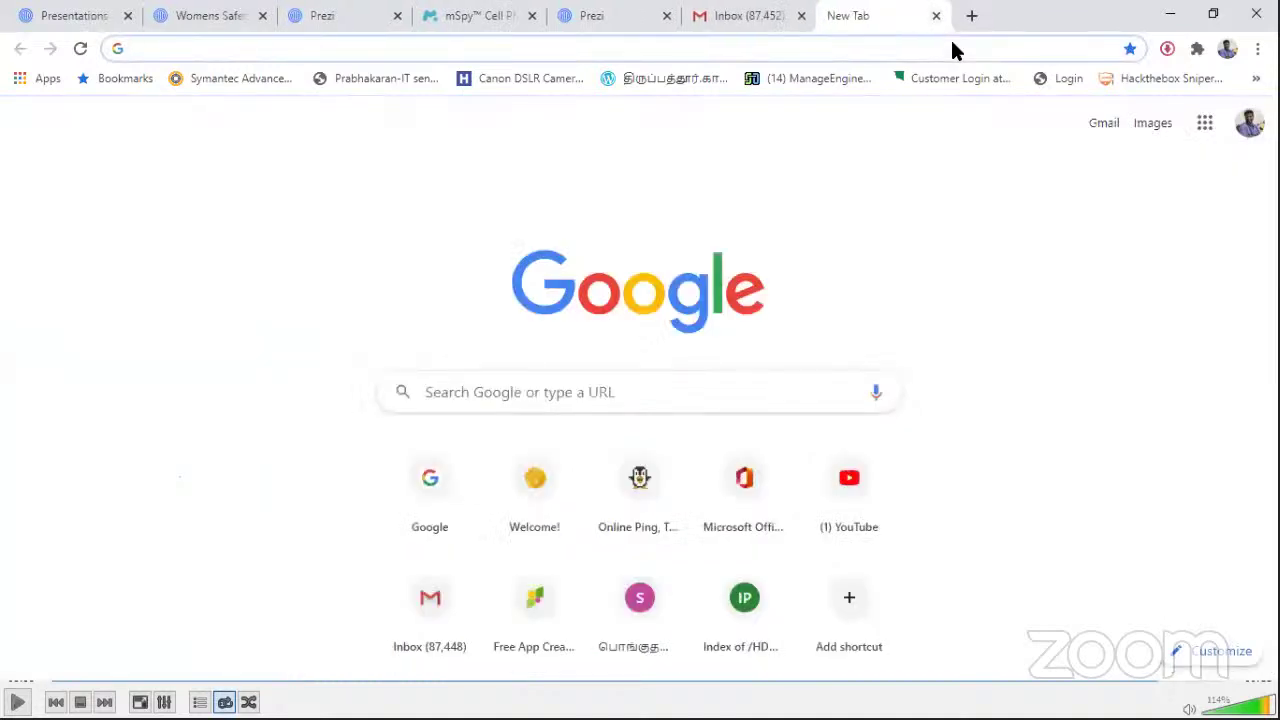
{"action": "key", "text": "ctrl+3"}
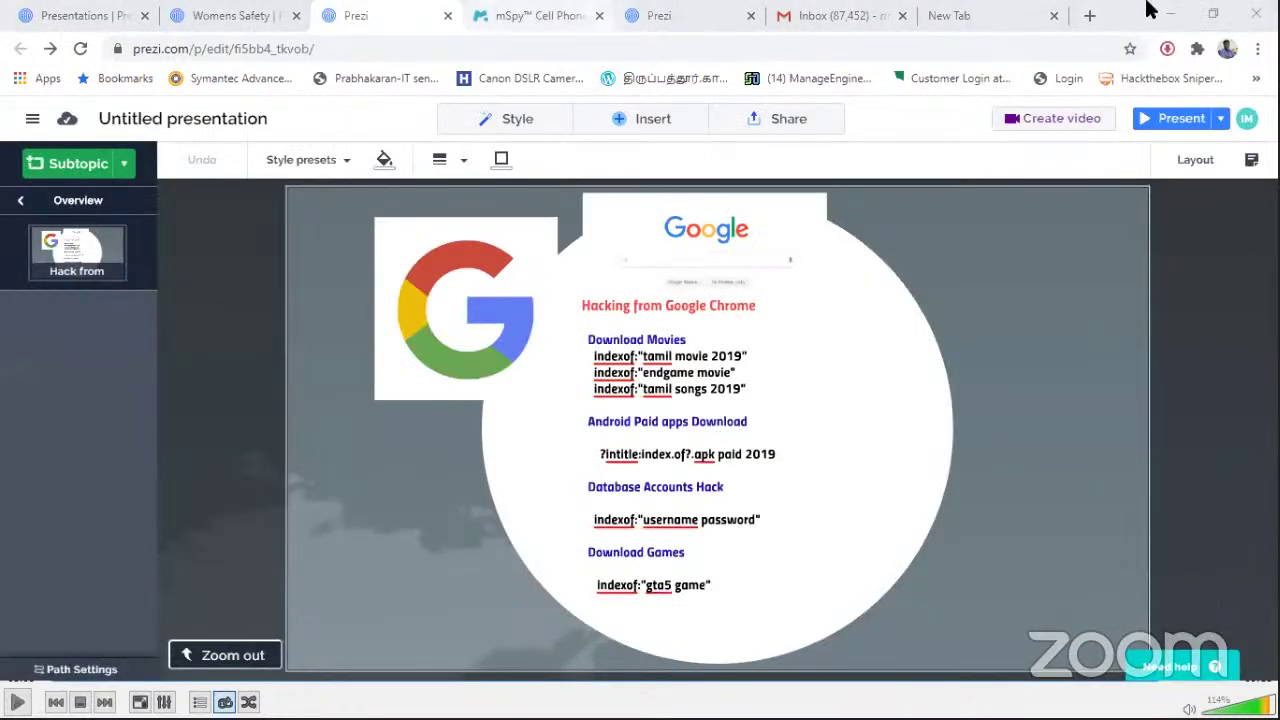
Step: Zoom out, switch to the Cyber Safety presentation, and present it briefly full screen
{"action": "left_click", "coordinate": [229, 666]}
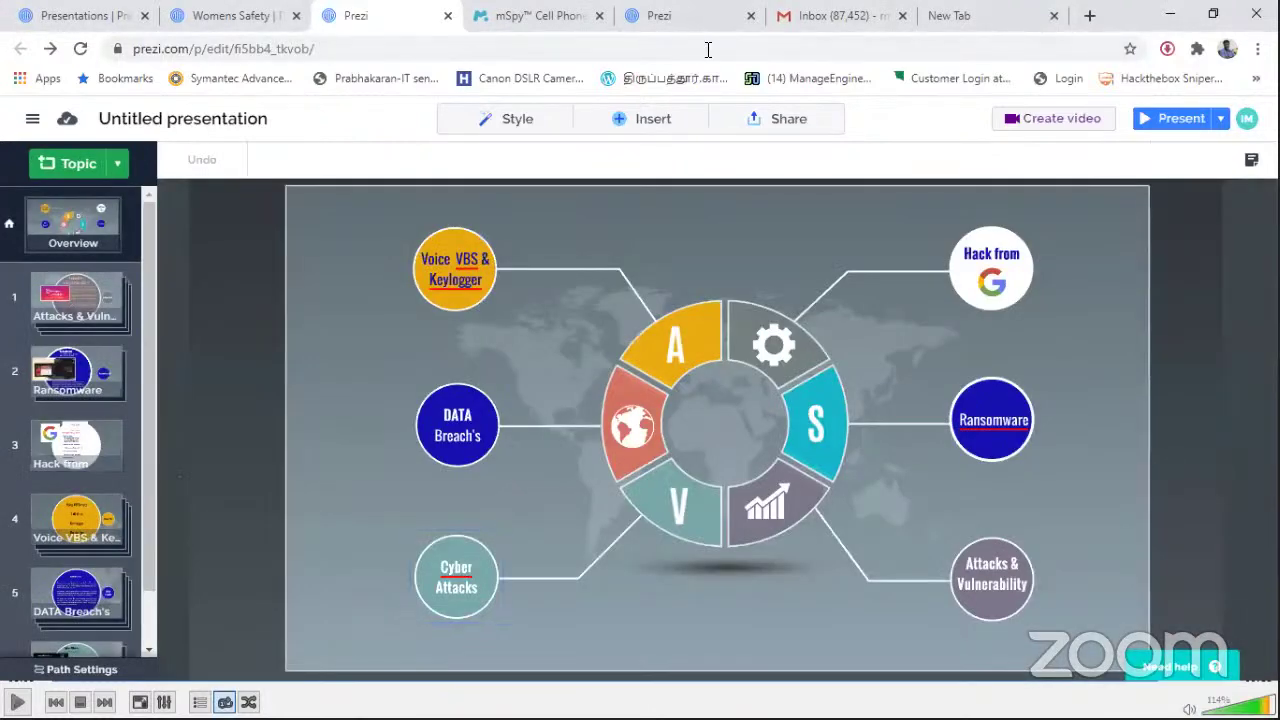
{"action": "left_click", "coordinate": [693, 28]}
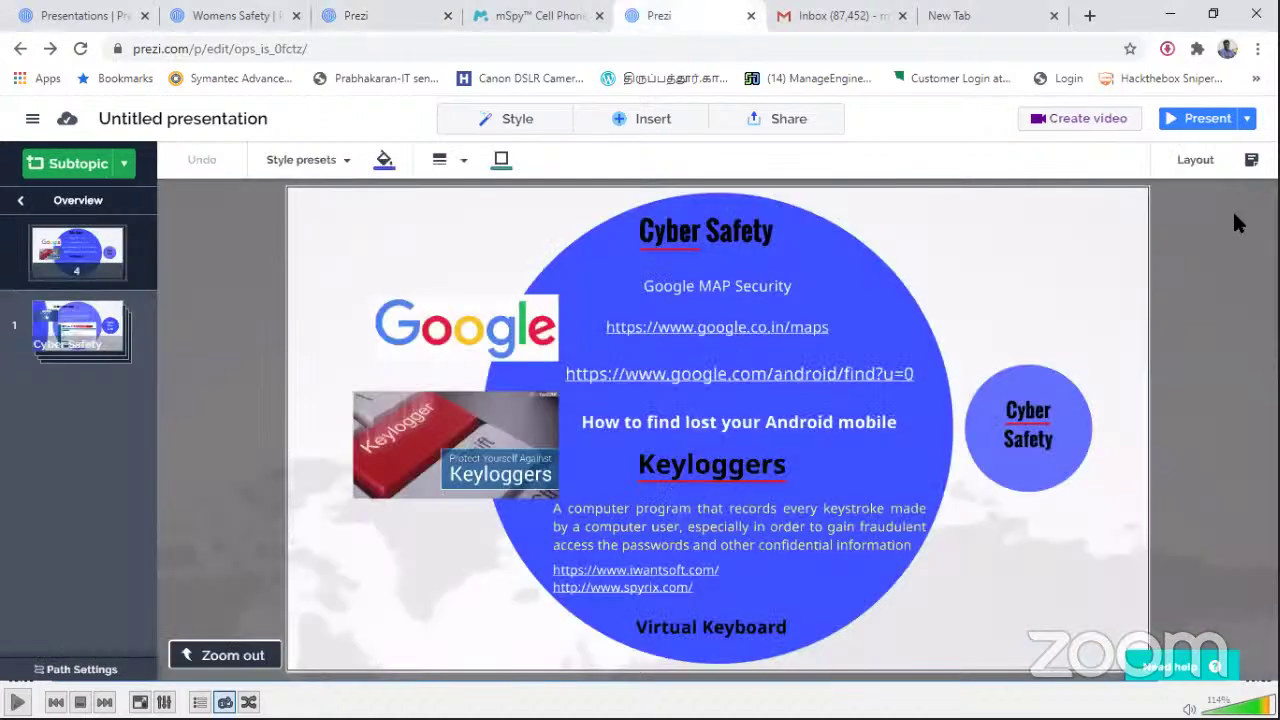
{"action": "left_click", "coordinate": [1203, 120]}
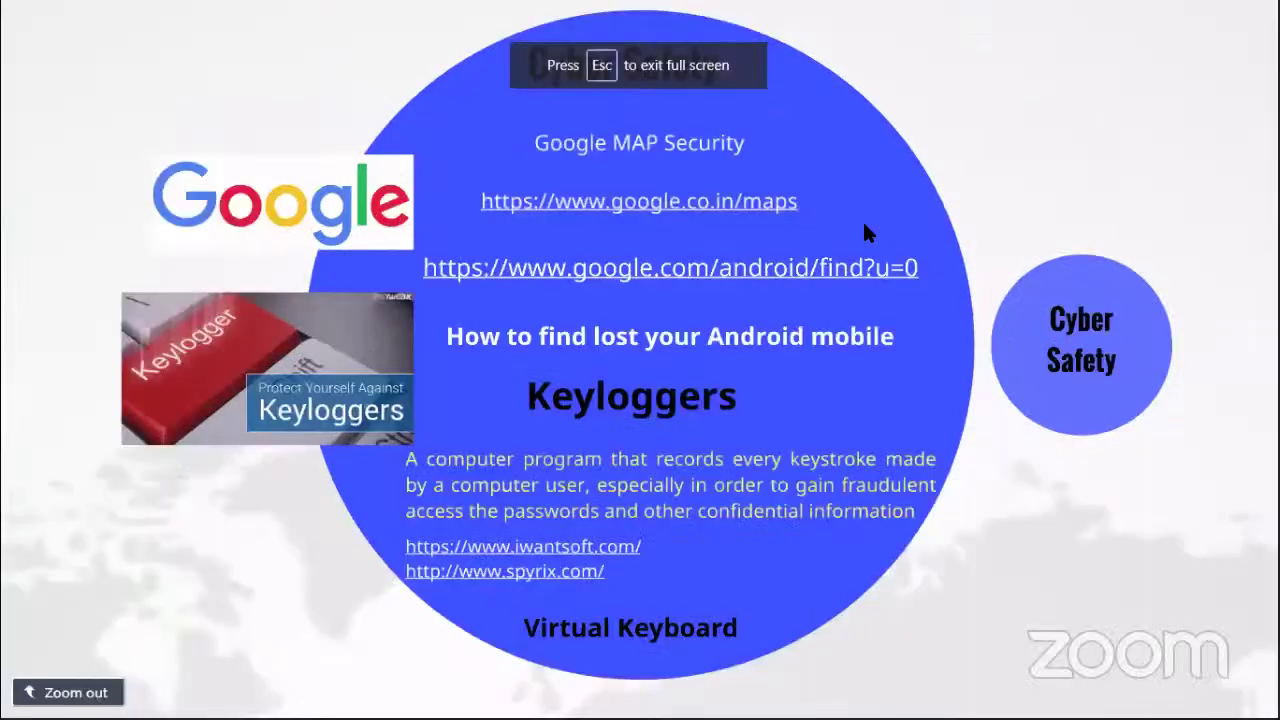
{"action": "key", "text": "Escape"}
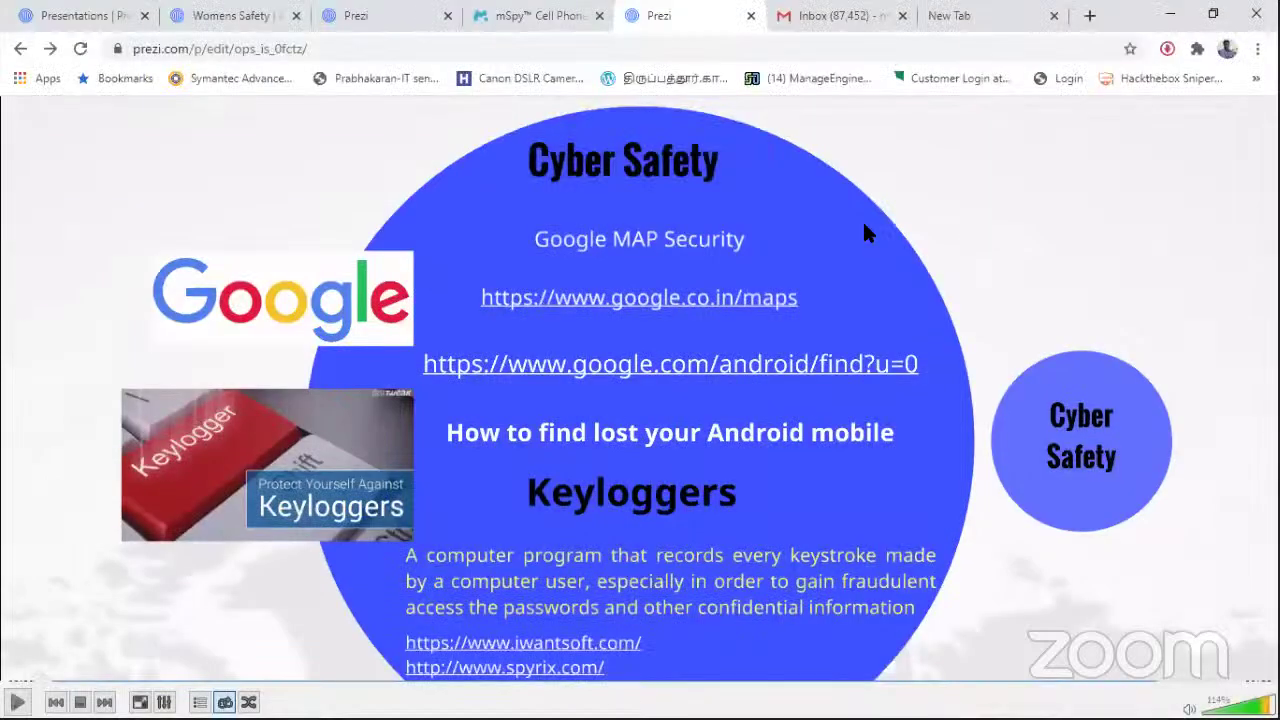